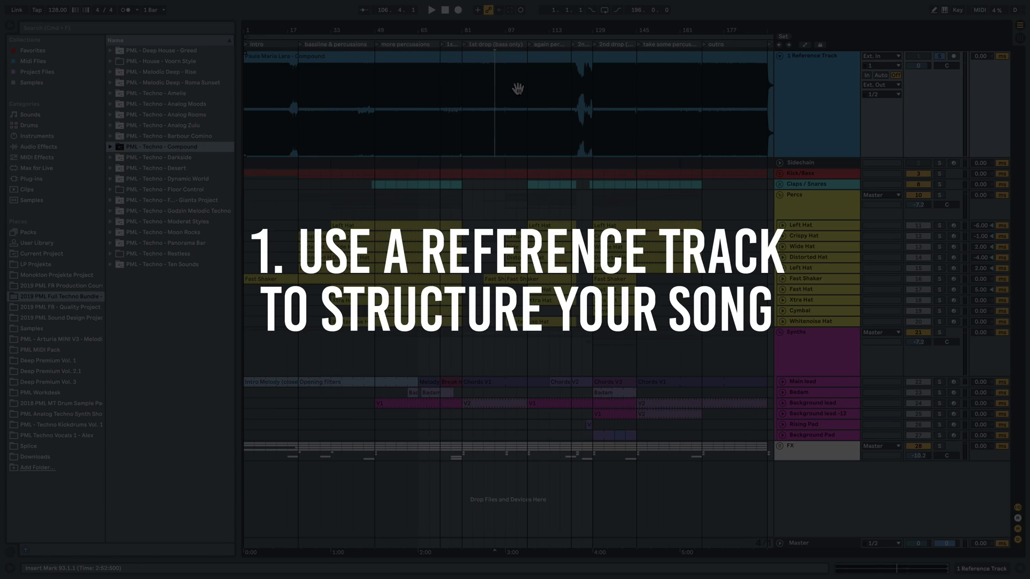
# Step: Turn off solo on the Reference Track so the template's own tracks are audible
pyautogui.moveTo(533, 29); pyautogui.dragTo(533, 27)
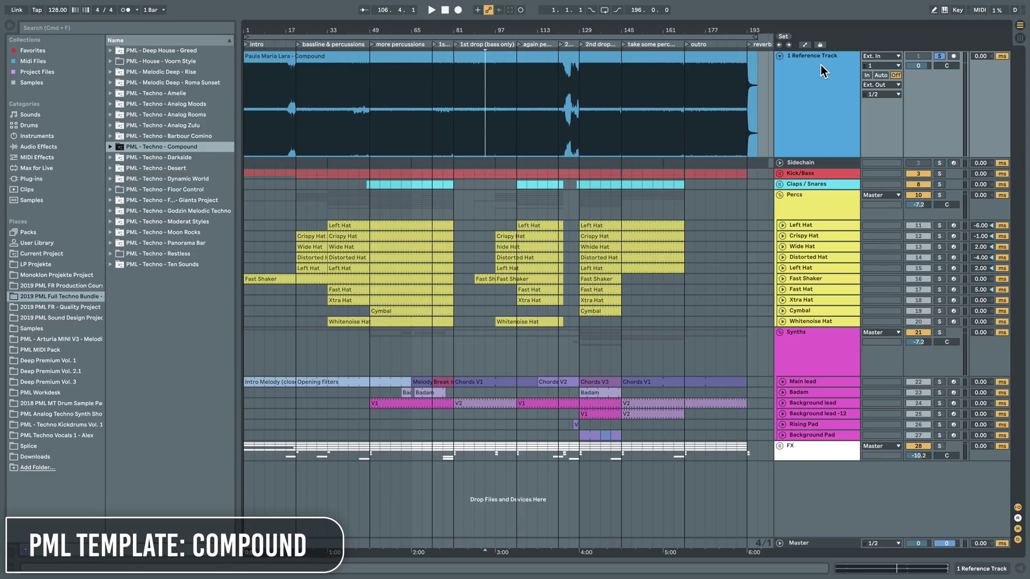
pyautogui.moveTo(292, 31); pyautogui.dragTo(356, 62)
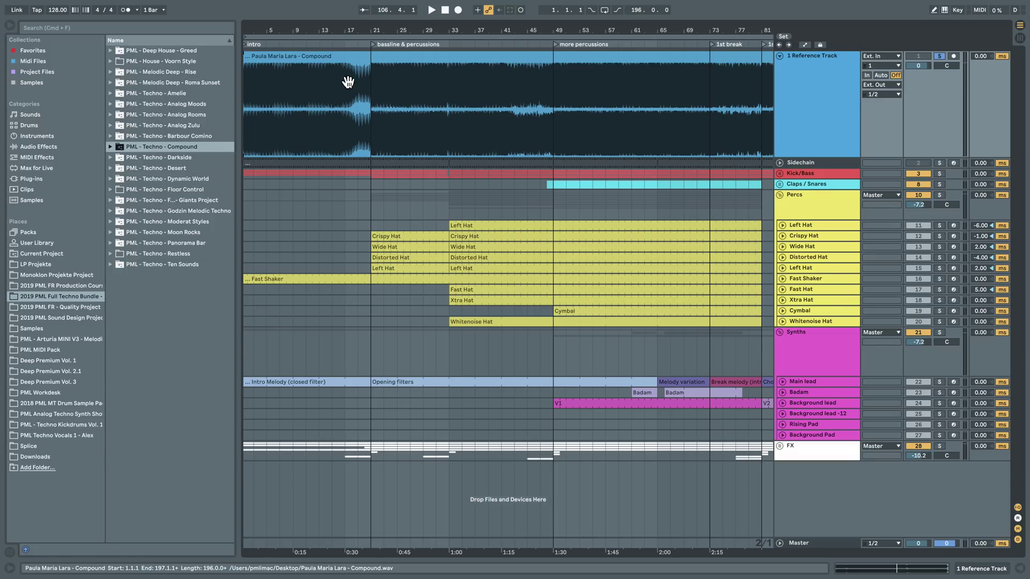
pyautogui.moveTo(326, 30); pyautogui.dragTo(368, 49)
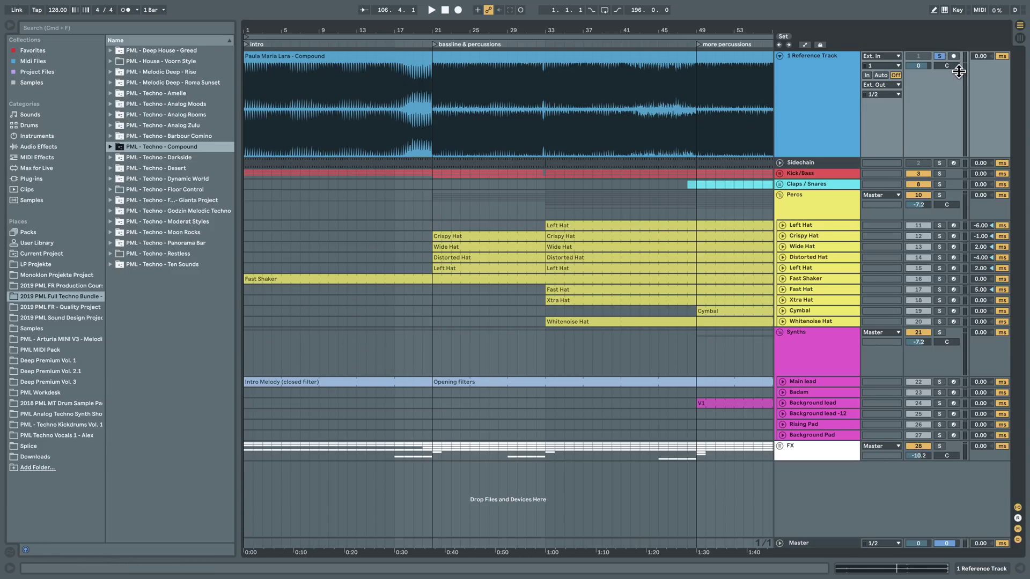
pyautogui.click(940, 57)
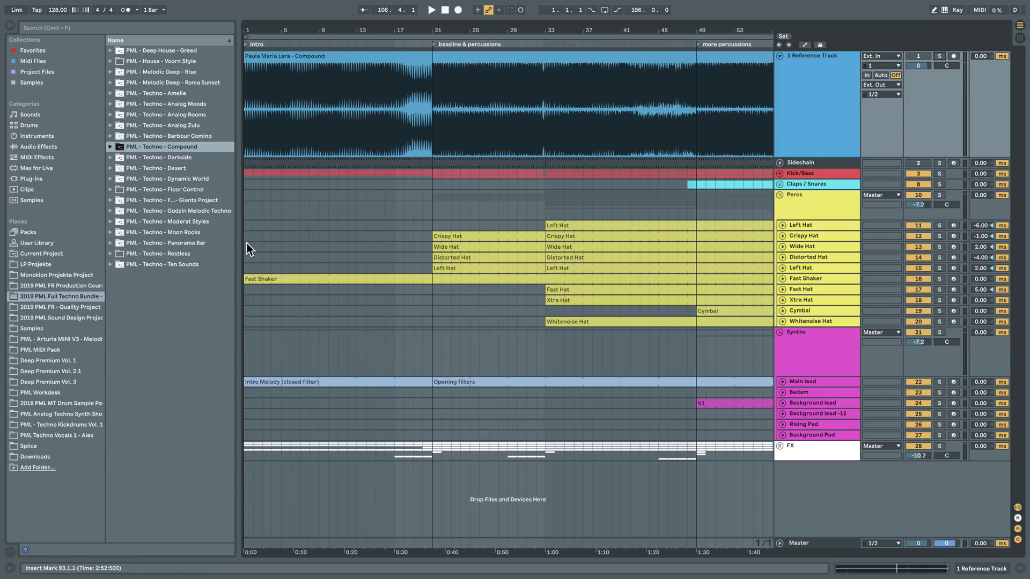
# Step: Play the arrangement briefly from bar 8 in the intro, and stop playback
pyautogui.click(310, 236)
pyautogui.press('space')
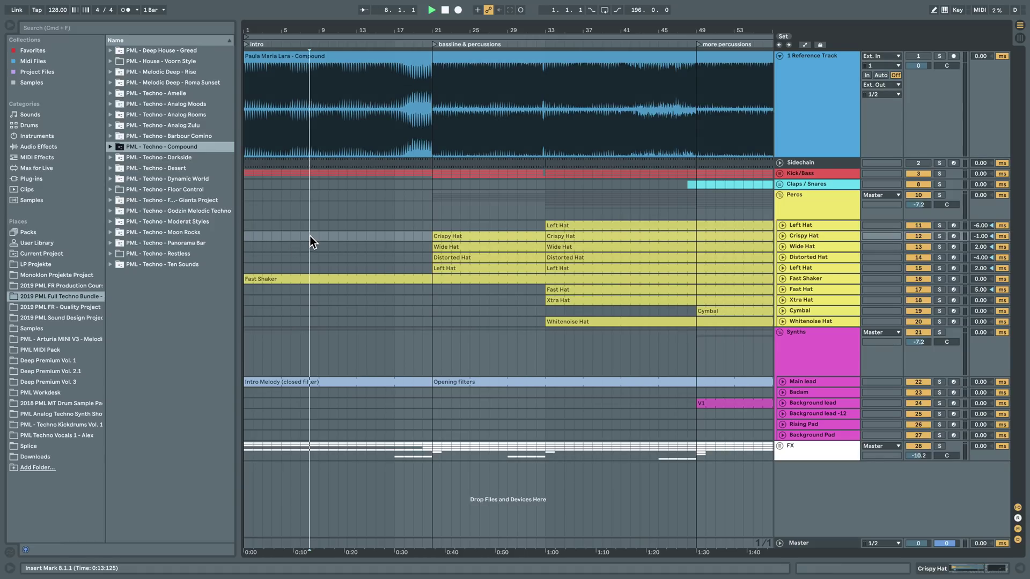
pyautogui.press('space')
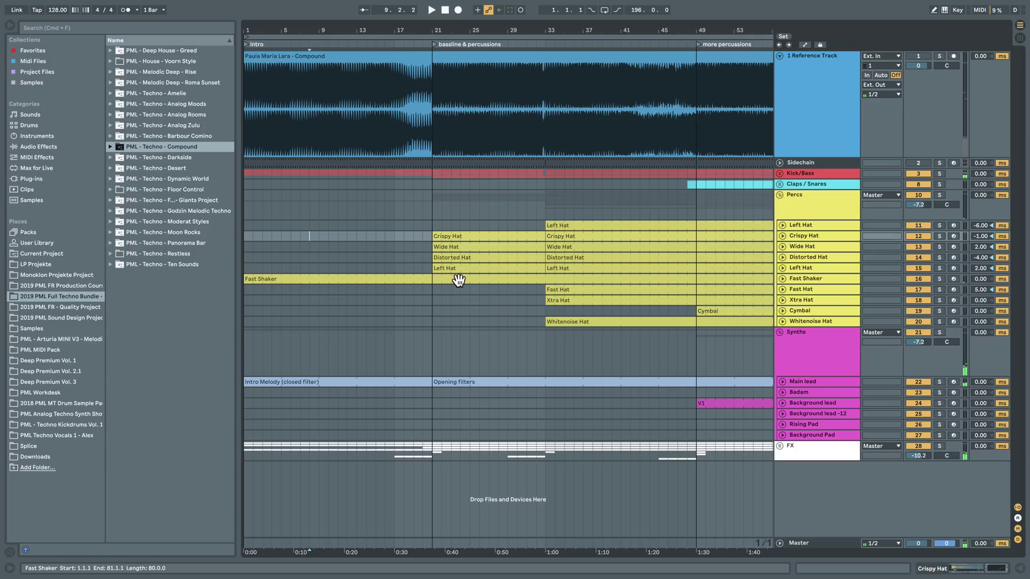
# Step: Unfold the Kick/Bass group to show its kick and bass tracks across the whole arrangement
pyautogui.moveTo(502, 31); pyautogui.dragTo(446, 20)
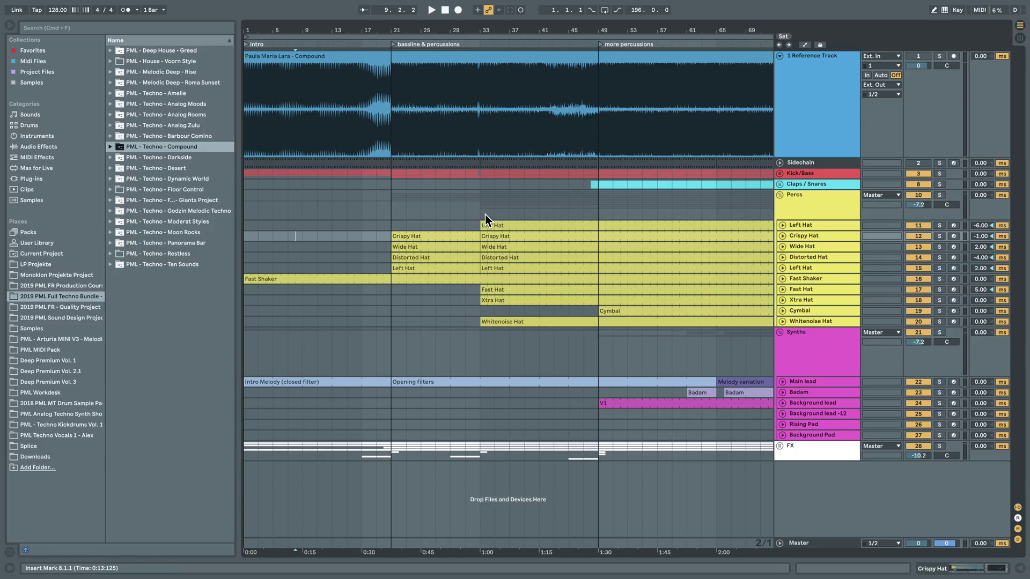
pyautogui.click(780, 173)
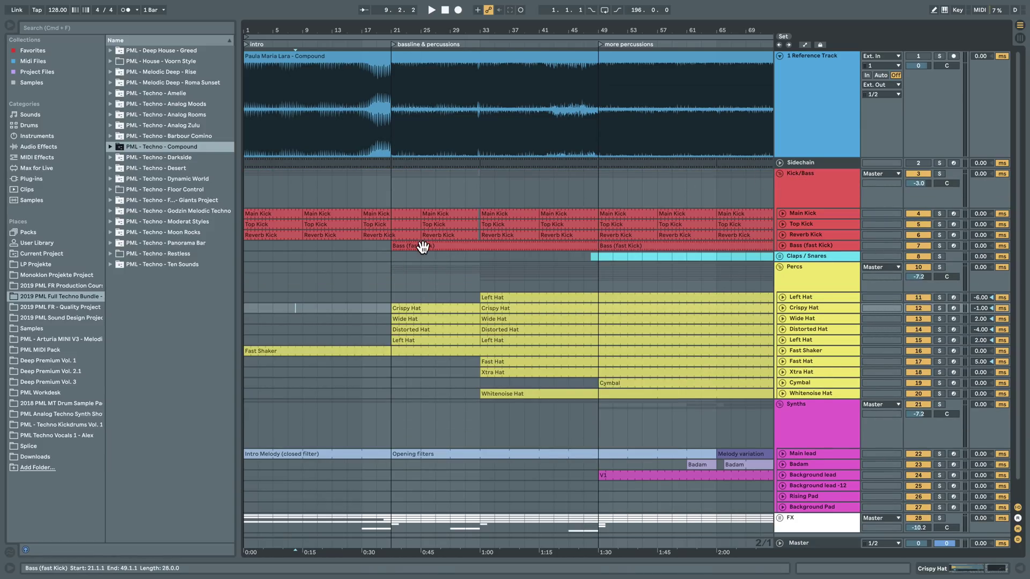
pyautogui.doubleClick(499, 30)
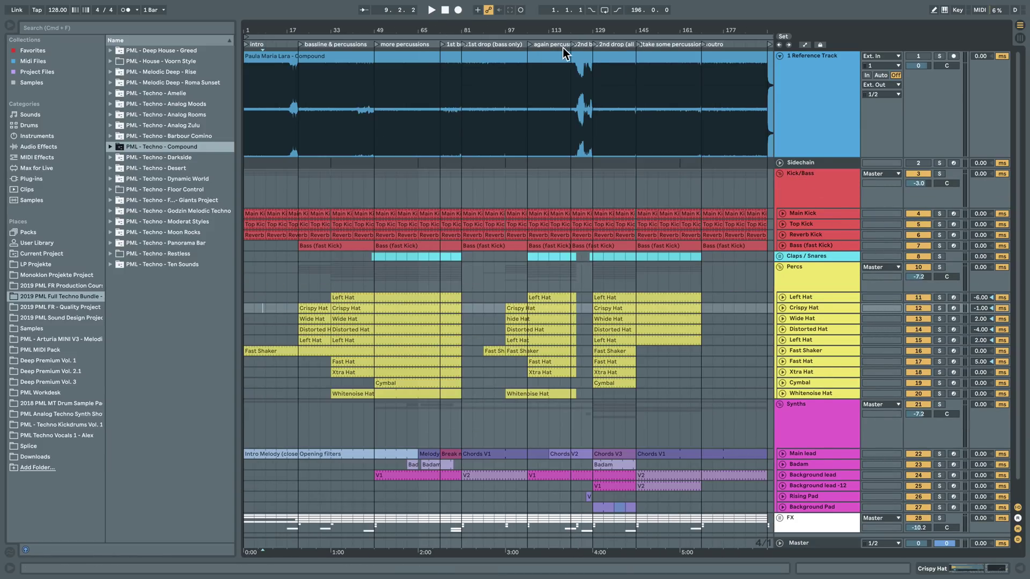
pyautogui.moveTo(698, 36); pyautogui.dragTo(698, 22)
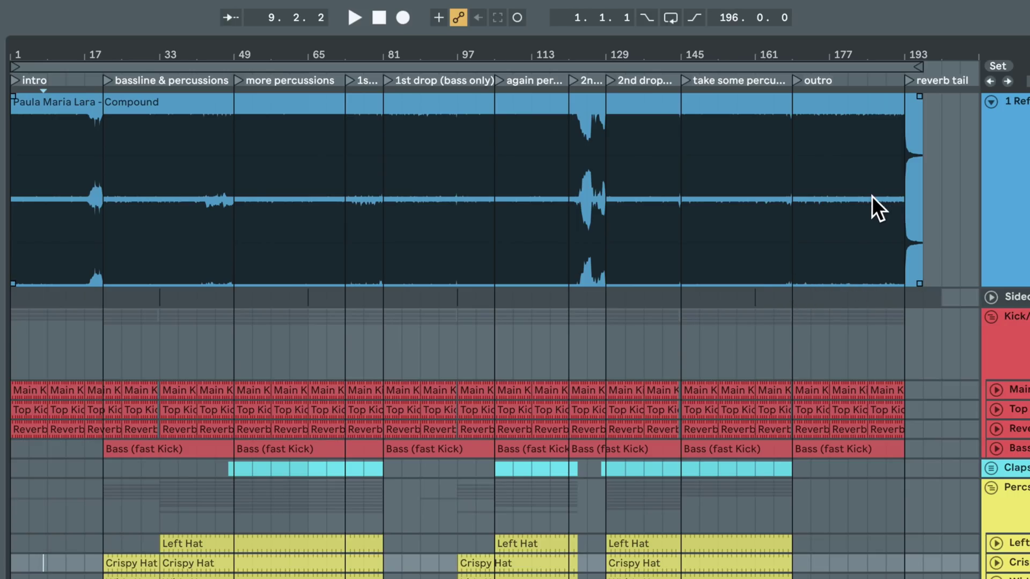
pyautogui.scroll(-1, 433, 336)
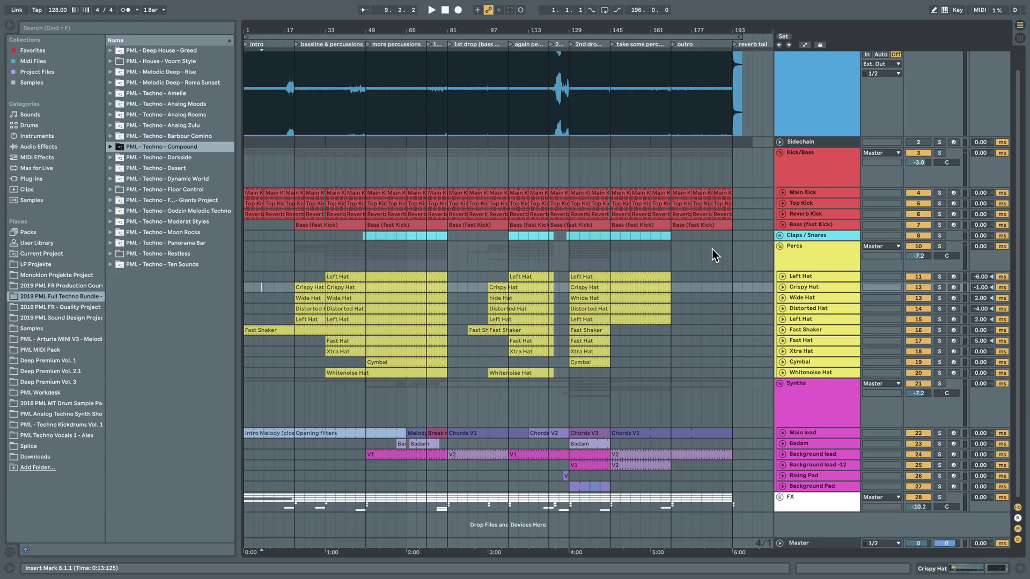
pyautogui.scroll(1, 812, 114)
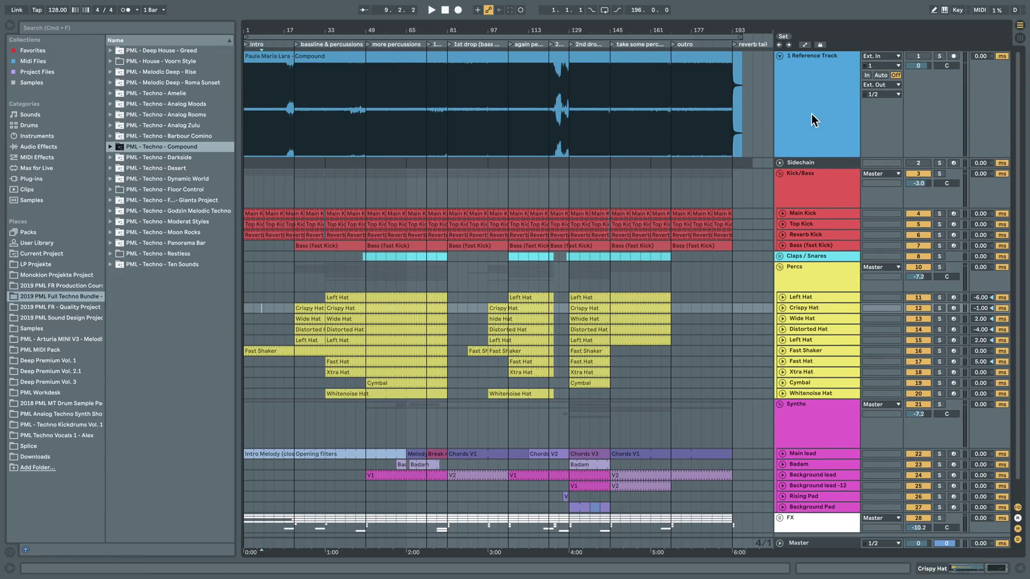
# Step: Collapse the Reference Track and play the arrangement from the second break
pyautogui.click(781, 56)
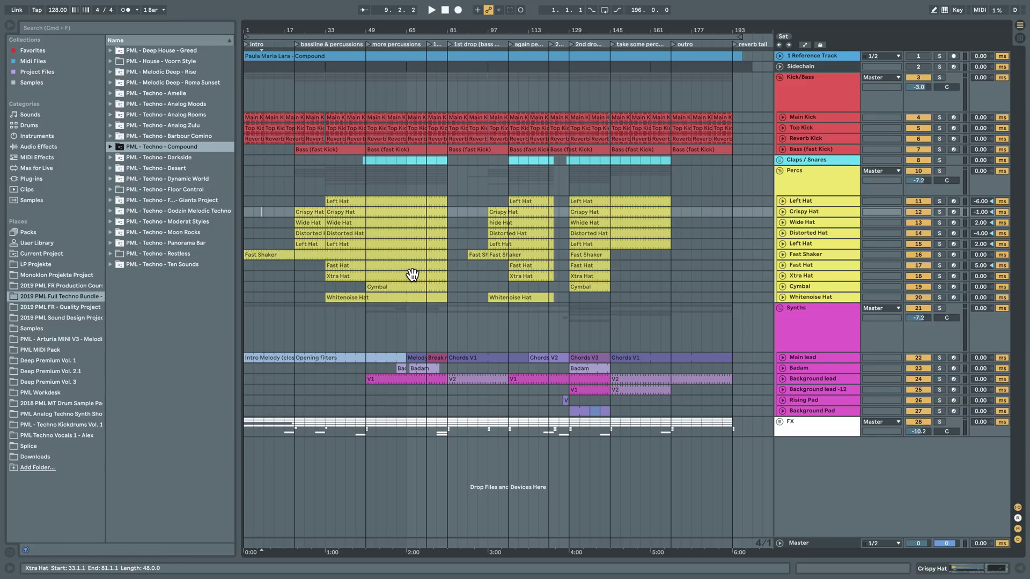
pyautogui.click(550, 173)
pyautogui.press('space')
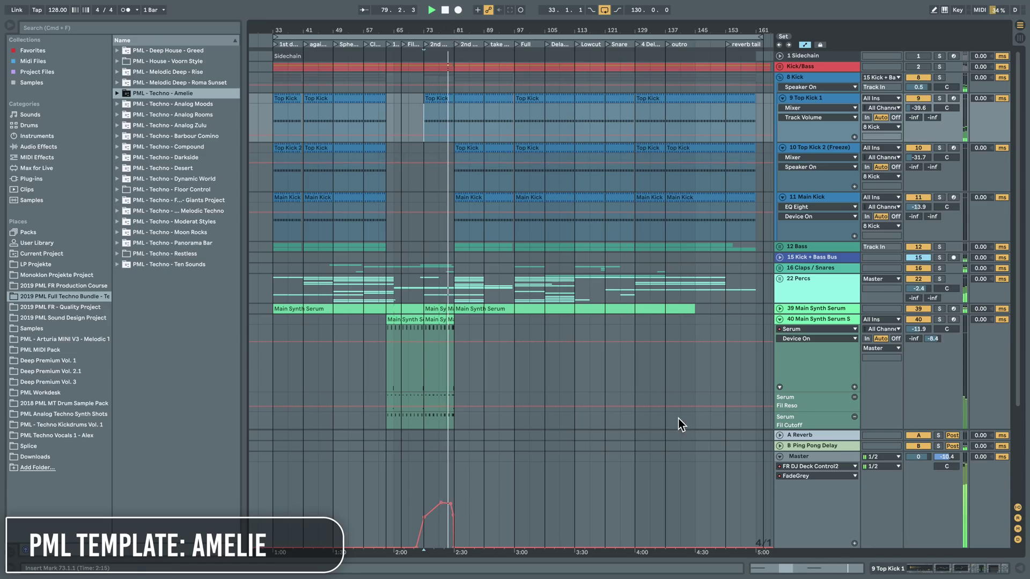
# Step: Show the Master track's devices, and select bars 81 to 89 on the Main Synth Serum track
pyautogui.doubleClick(818, 458)
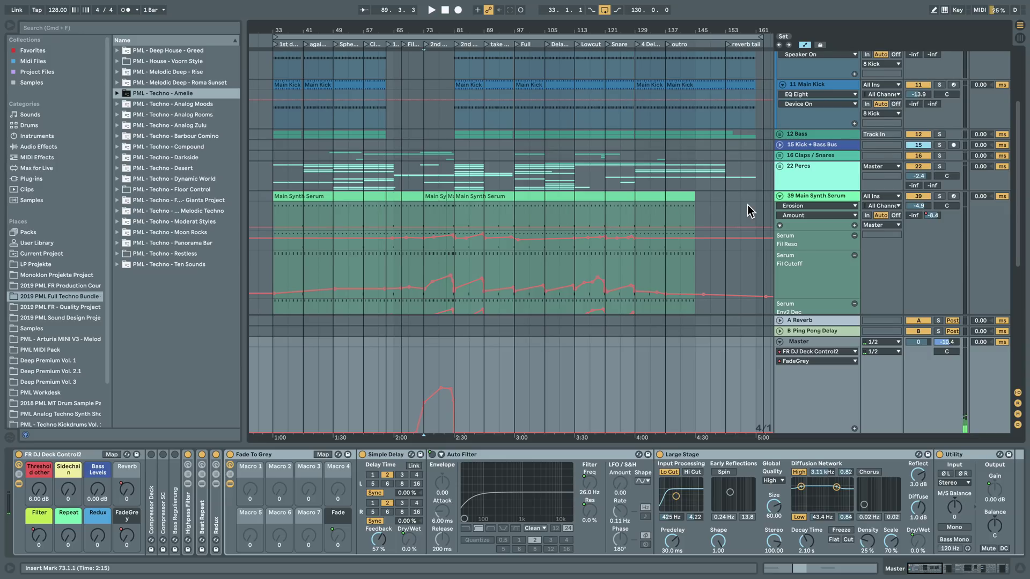
pyautogui.scroll(-1, 485, 206)
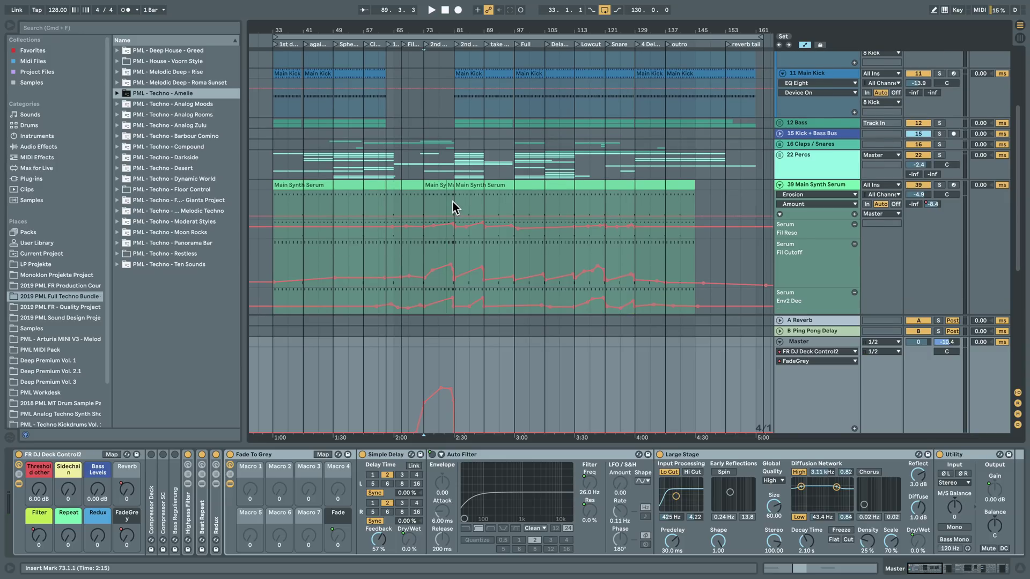
pyautogui.moveTo(455, 201); pyautogui.dragTo(482, 188)
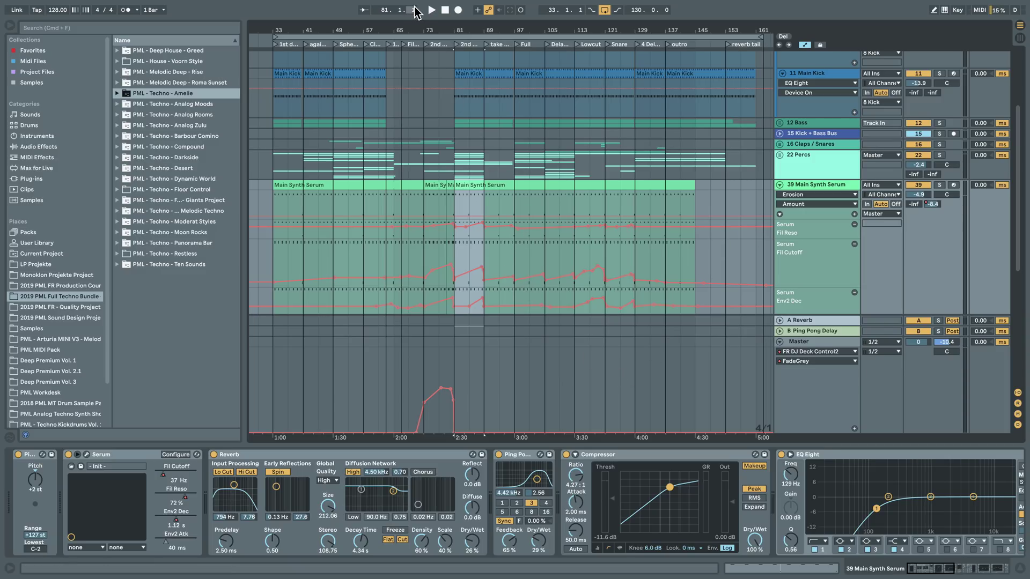
pyautogui.moveTo(416, 25); pyautogui.dragTo(476, 81)
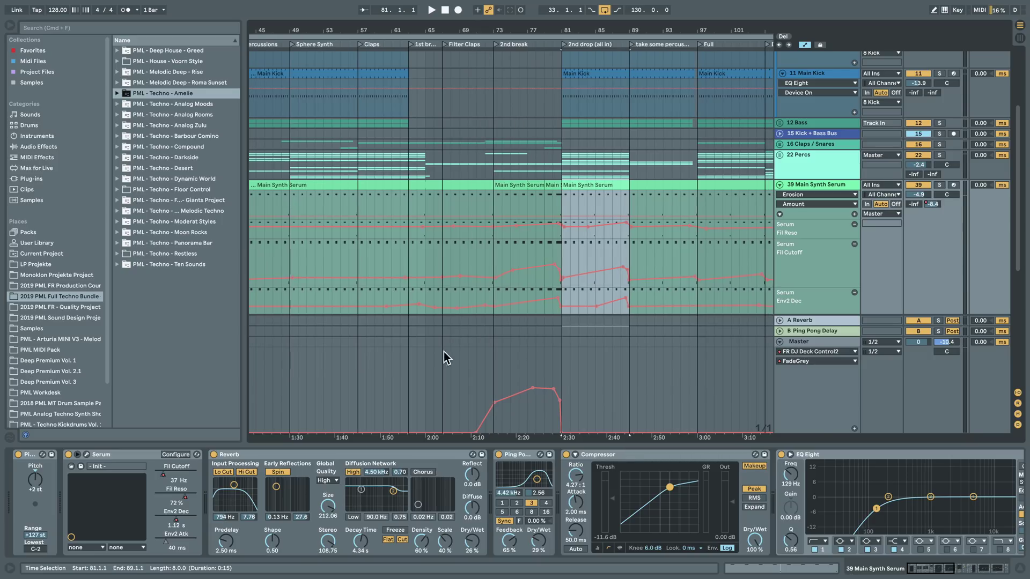
# Step: Show the Master track's devices and play the 2nd break to hear the FadeGrey automation
pyautogui.click(829, 340)
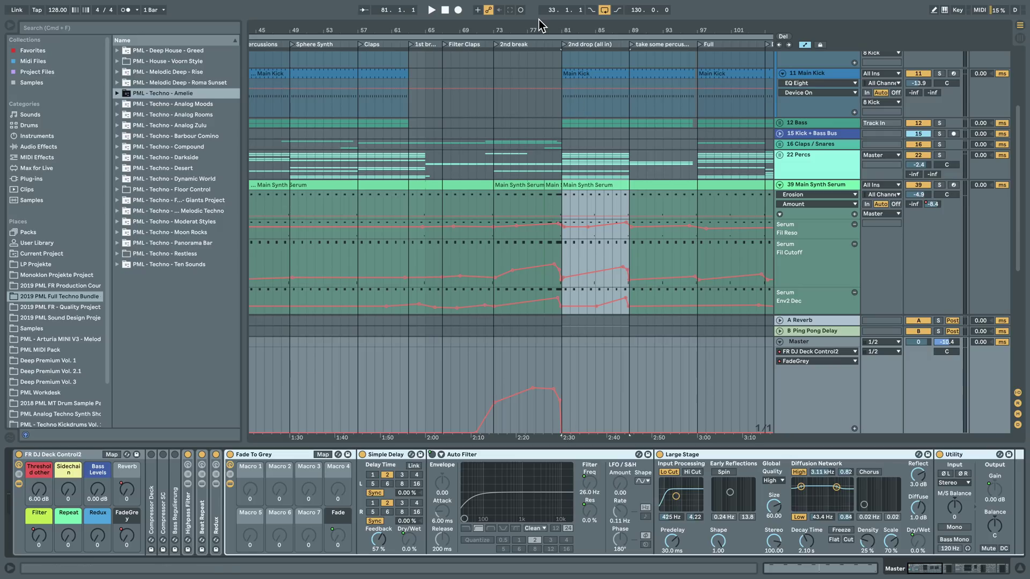
pyautogui.moveTo(561, 28); pyautogui.dragTo(562, 59)
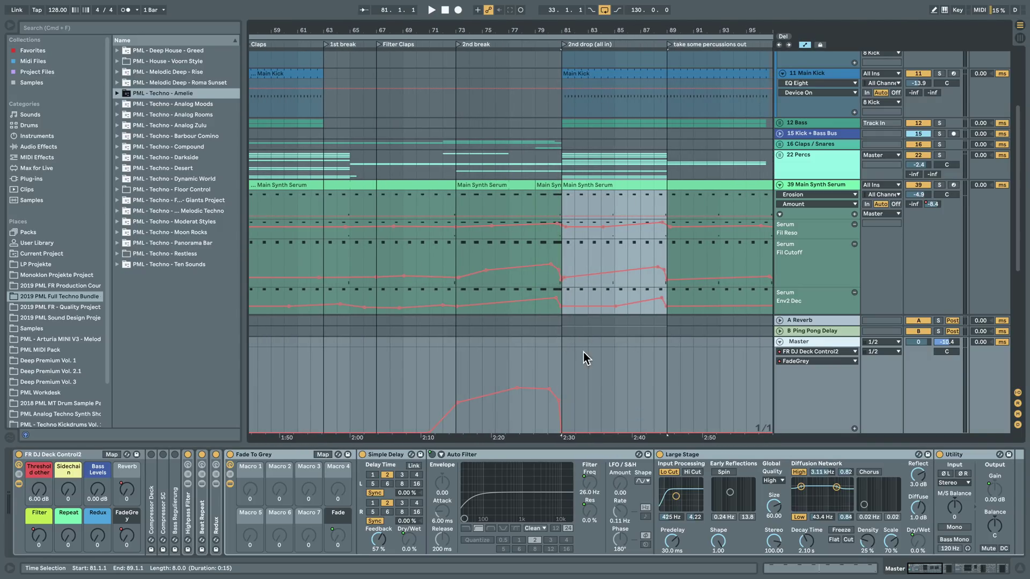
pyautogui.click(477, 379)
pyautogui.press('space')
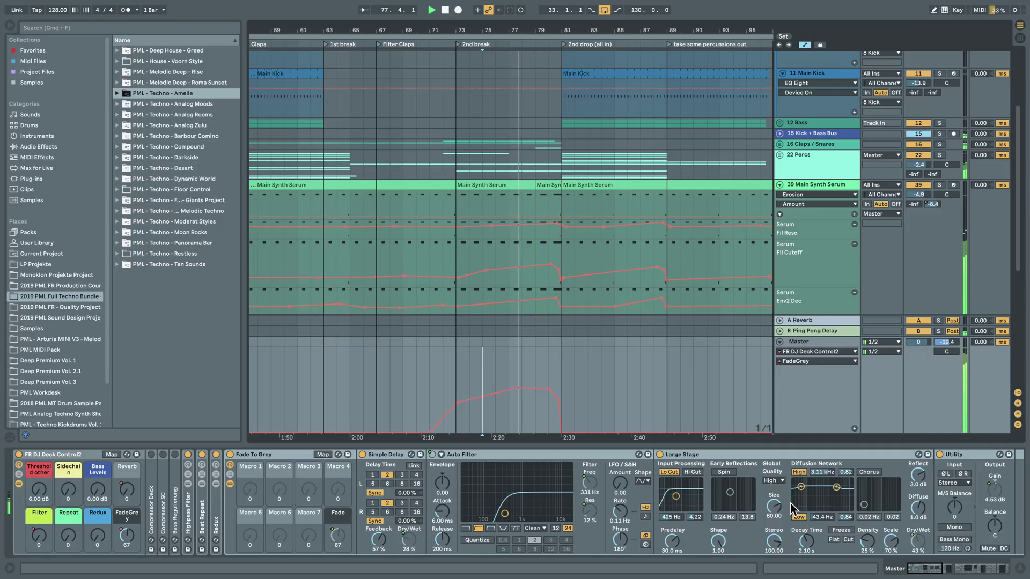
pyautogui.click(916, 542)
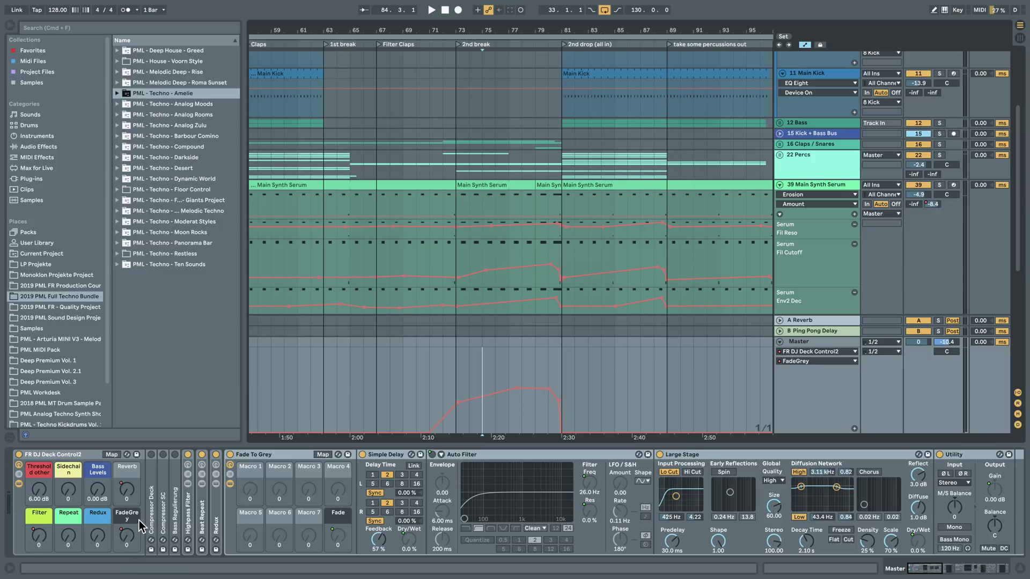
# Step: Play from the start of the 2nd drop while sweeping the Master's FadeGrey macro up and back down to 0
pyautogui.click(572, 367)
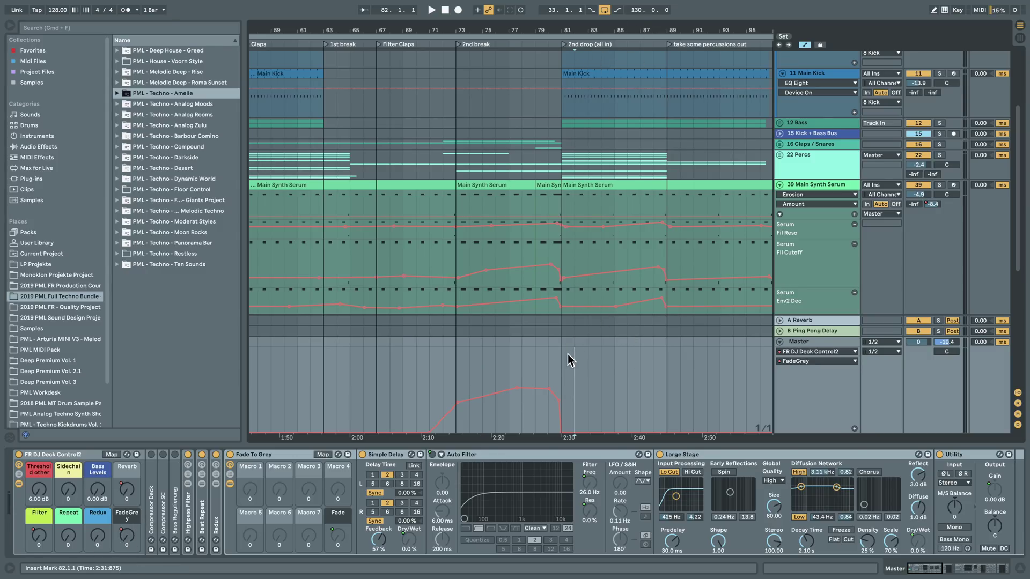
pyautogui.press('space')
pyautogui.moveTo(126, 538); pyautogui.dragTo(127, 459)
pyautogui.moveTo(126, 535); pyautogui.dragTo(127, 575)
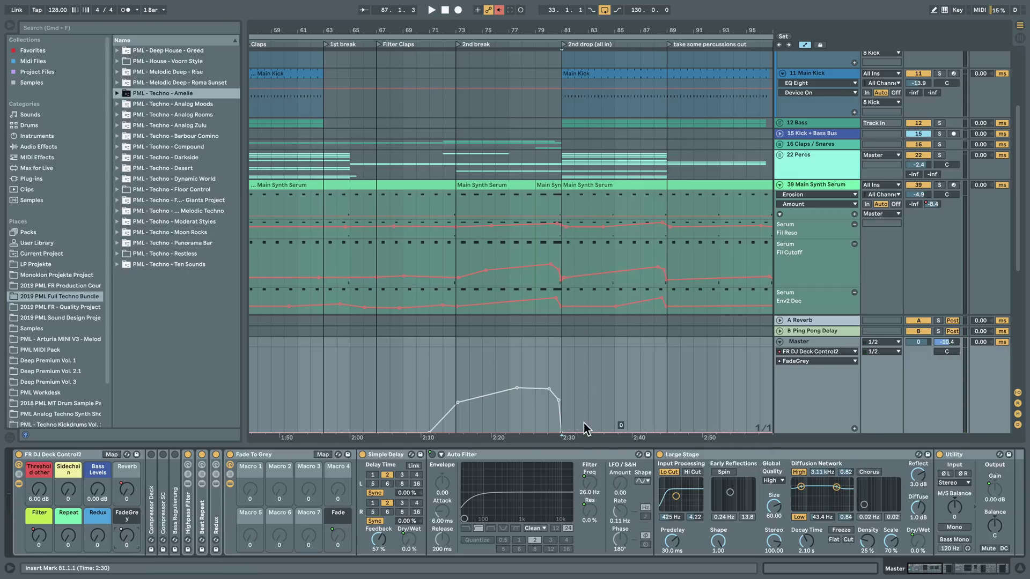
# Step: Collapse the Master and Main Synth Serum tracks, and show the Percs group's devices
pyautogui.moveTo(495, 30); pyautogui.dragTo(472, 14)
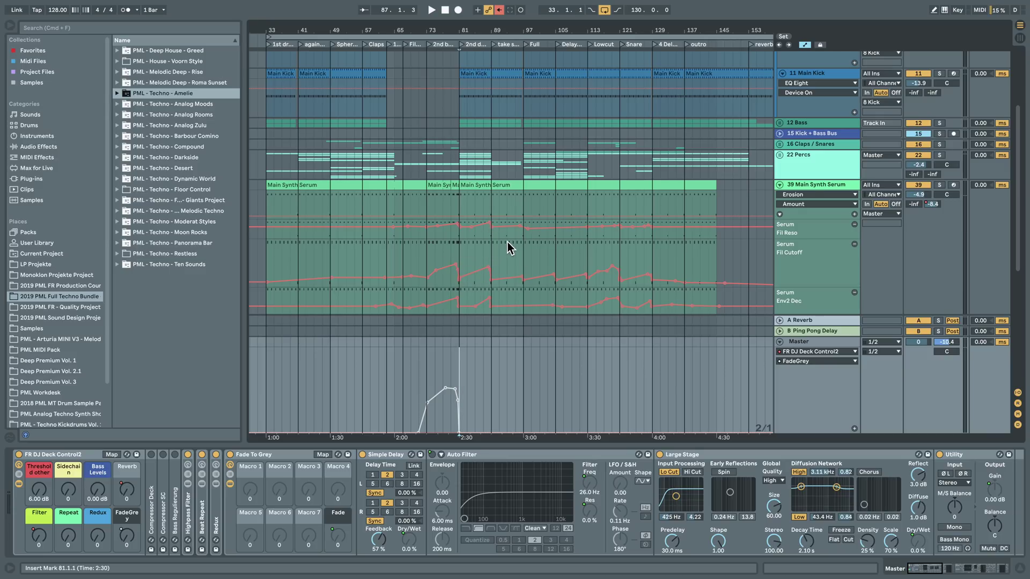
pyautogui.click(804, 166)
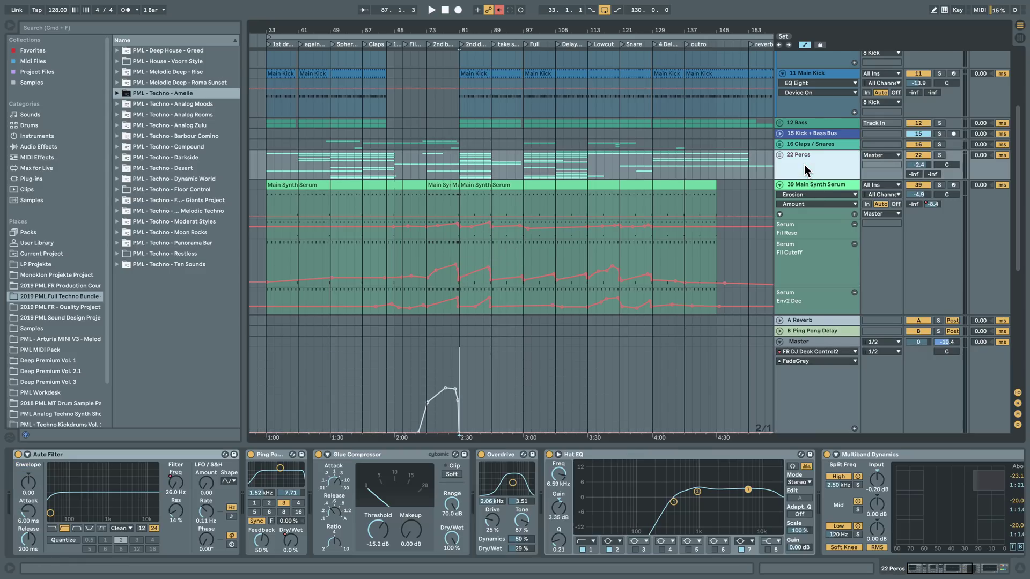
pyautogui.click(810, 343)
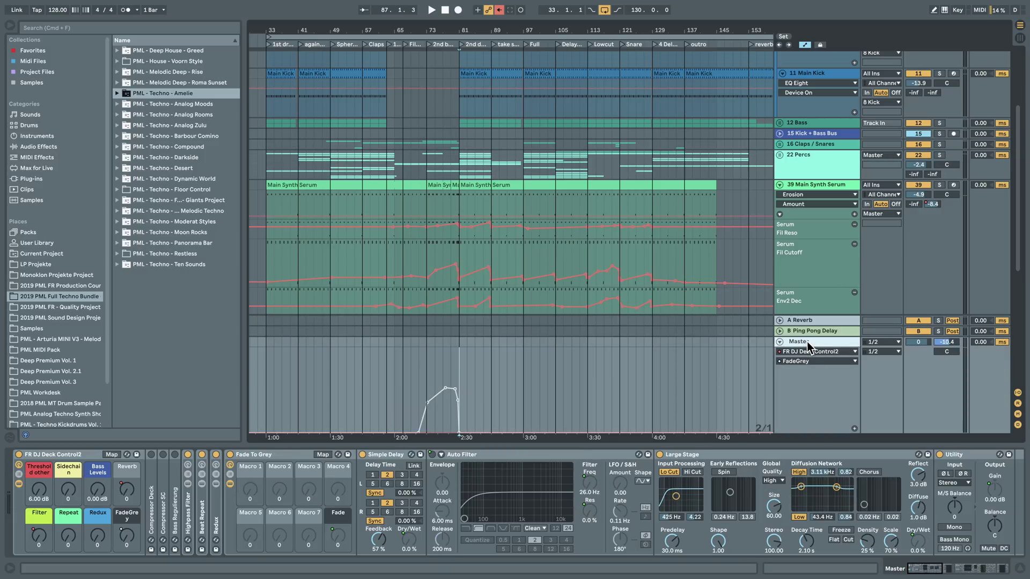
pyautogui.click(779, 342)
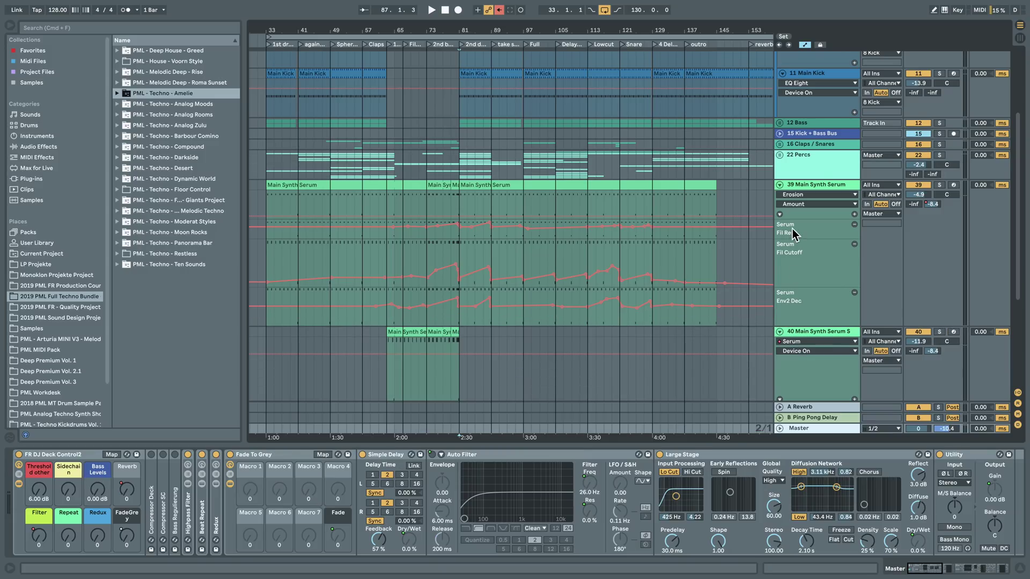
pyautogui.click(780, 185)
pyautogui.click(809, 161)
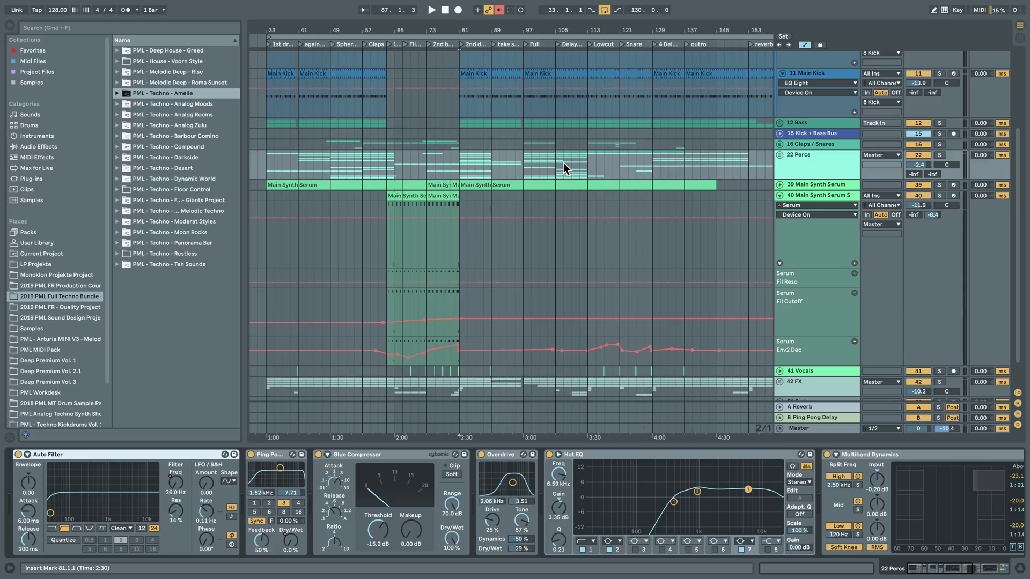
# Step: Solo the Percs group and play it from the 2nd drop at bar 81
pyautogui.press('space')
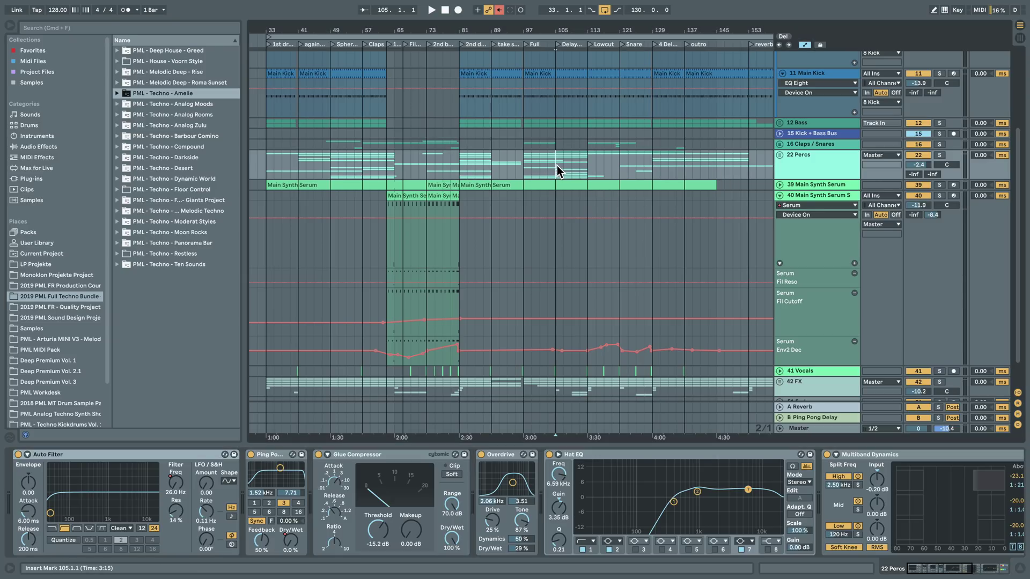
pyautogui.click(808, 168)
pyautogui.press('s')
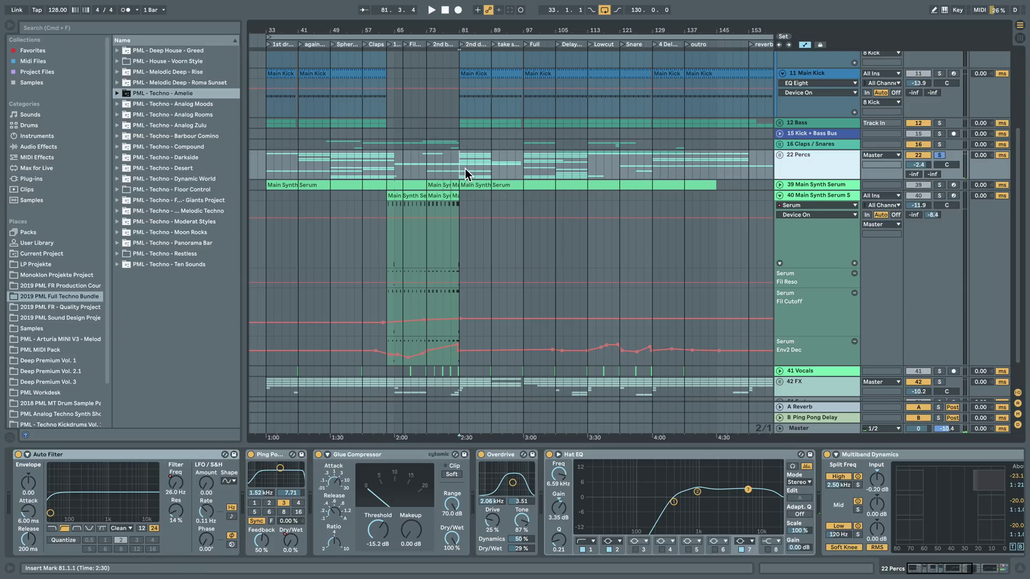
pyautogui.press('space')
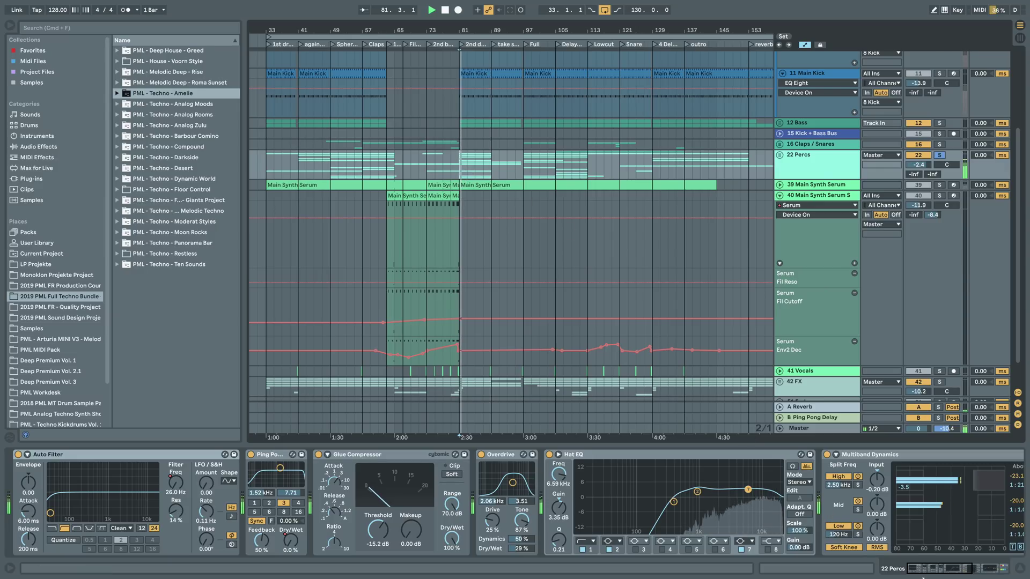
# Step: Show the FR DJ Deck Control2 rack on the Percs group, turn off the group's solo and stop playback
pyautogui.click(927, 574)
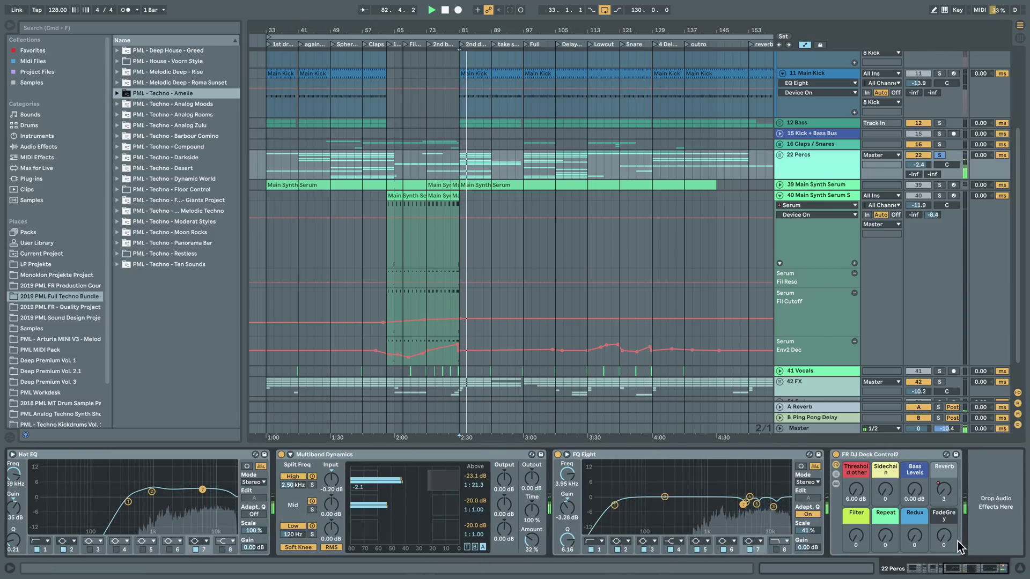
pyautogui.click(939, 156)
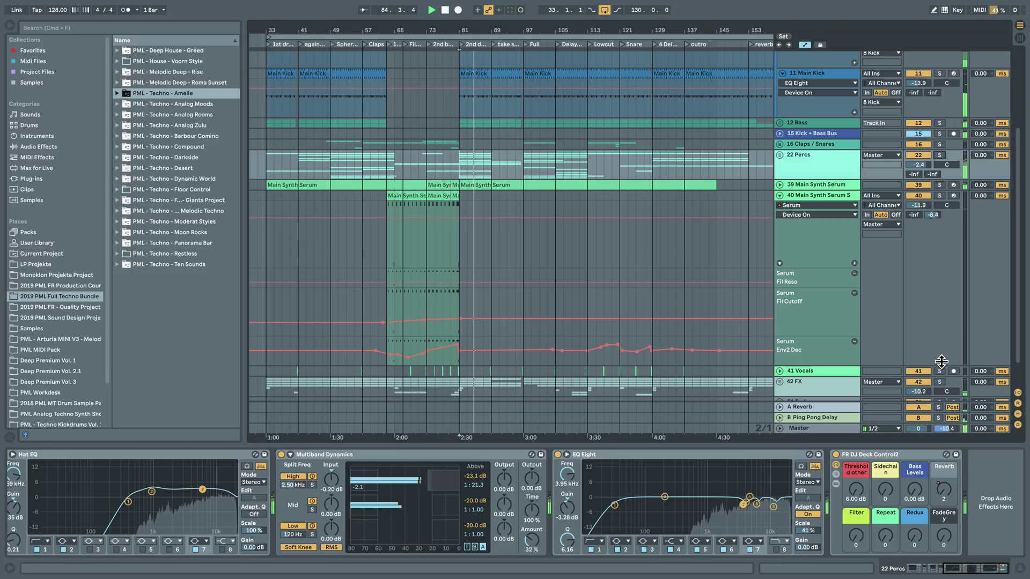
pyautogui.press('space')
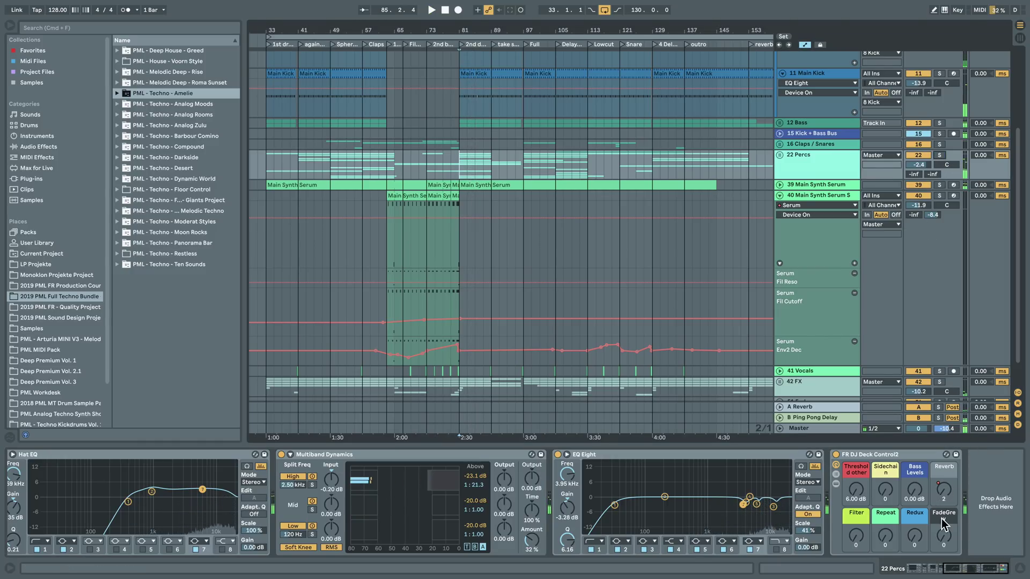
# Step: Play the 2nd drop while sweeping the Percs group's FadeGrey macro up and back down to 0
pyautogui.click(829, 172)
pyautogui.press('space')
pyautogui.moveTo(944, 536)
pyautogui.mouseDown()
pyautogui.moveTo(944, 483)
pyautogui.moveTo(944, 541)
pyautogui.mouseUp()
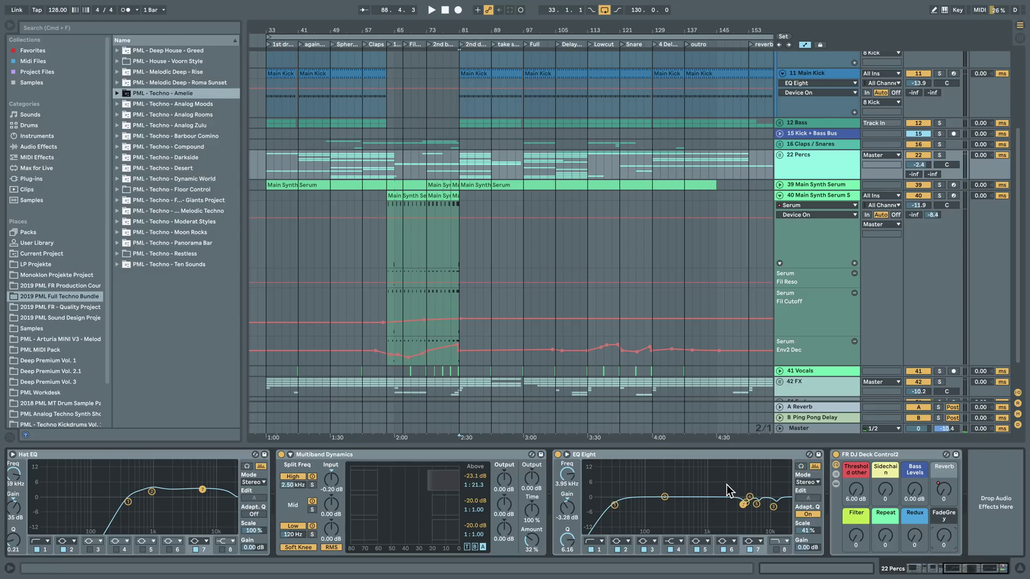
# Step: Show the Master's devices, raise the FadeGrey macro and examine the Simple Delay, Auto Filter, Large Stage and Utility parameters it controls
pyautogui.click(796, 429)
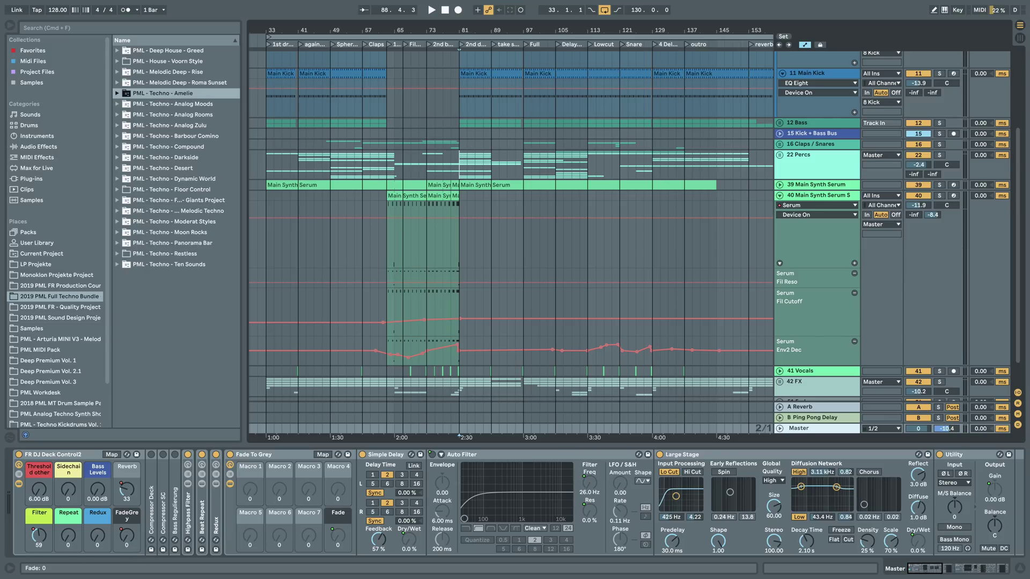
pyautogui.moveTo(127, 542); pyautogui.dragTo(125, 547)
pyautogui.click(406, 535)
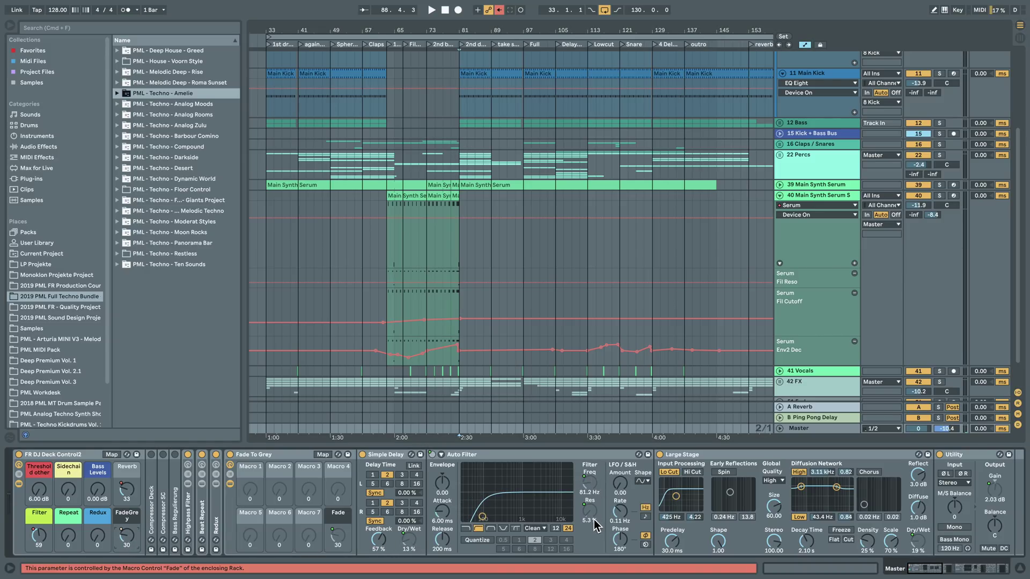
pyautogui.click(922, 545)
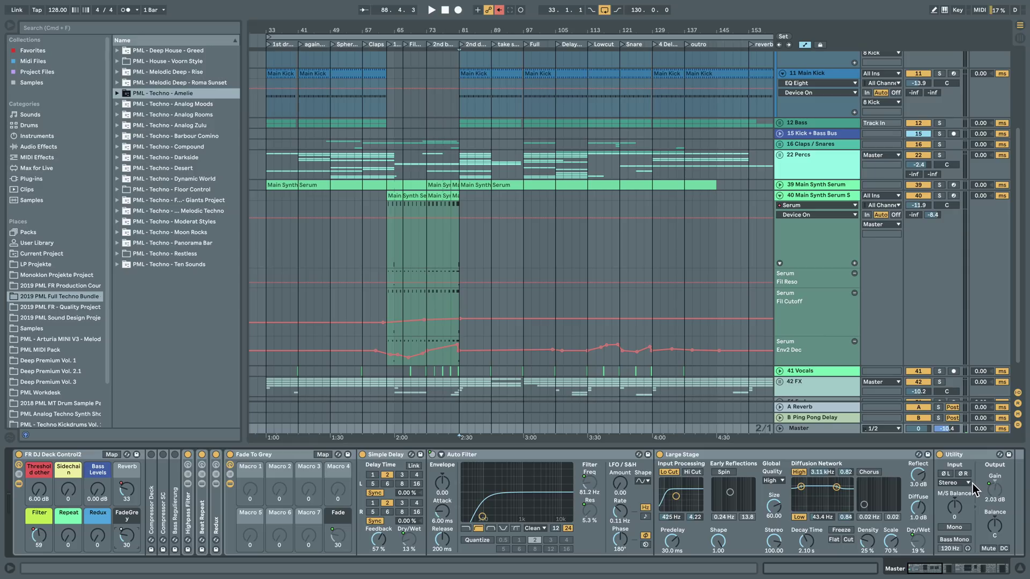
# Step: Show the Master's FadeGrey automation and examine the curve through the 2nd break into the 2nd drop at bar 81
pyautogui.click(780, 429)
pyautogui.moveTo(450, 31); pyautogui.dragTo(526, 97)
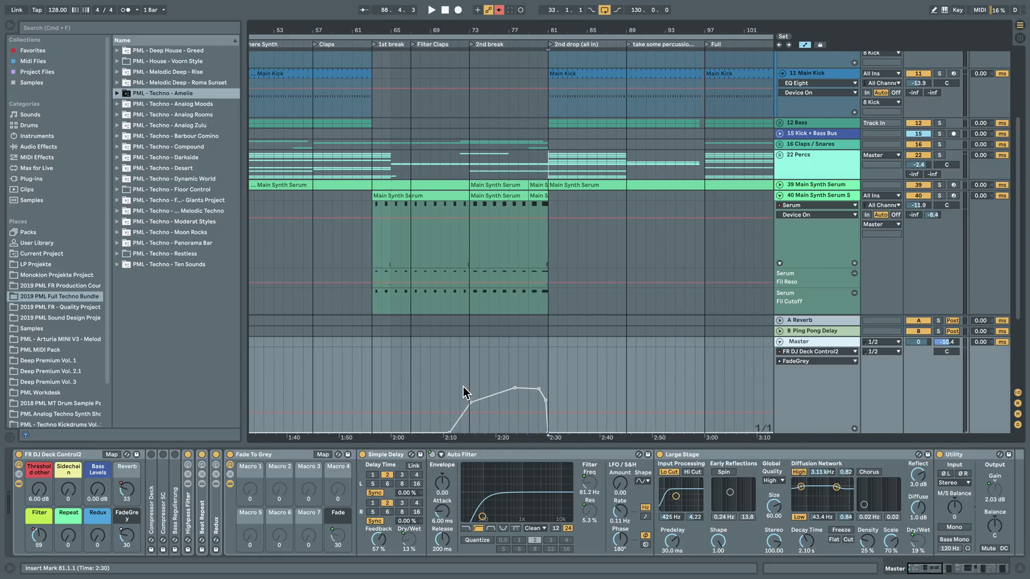
pyautogui.moveTo(544, 31); pyautogui.dragTo(551, 78)
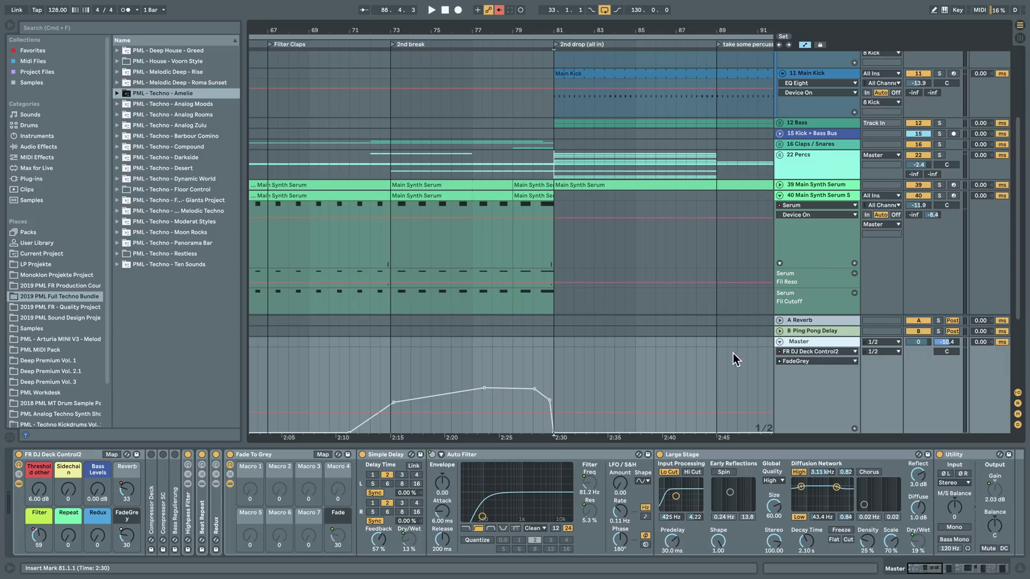
# Step: Turn on the Mono Check Utility at the end of the Master chain and show its Gain automation
pyautogui.click(958, 566)
pyautogui.moveTo(989, 570); pyautogui.dragTo(1008, 571)
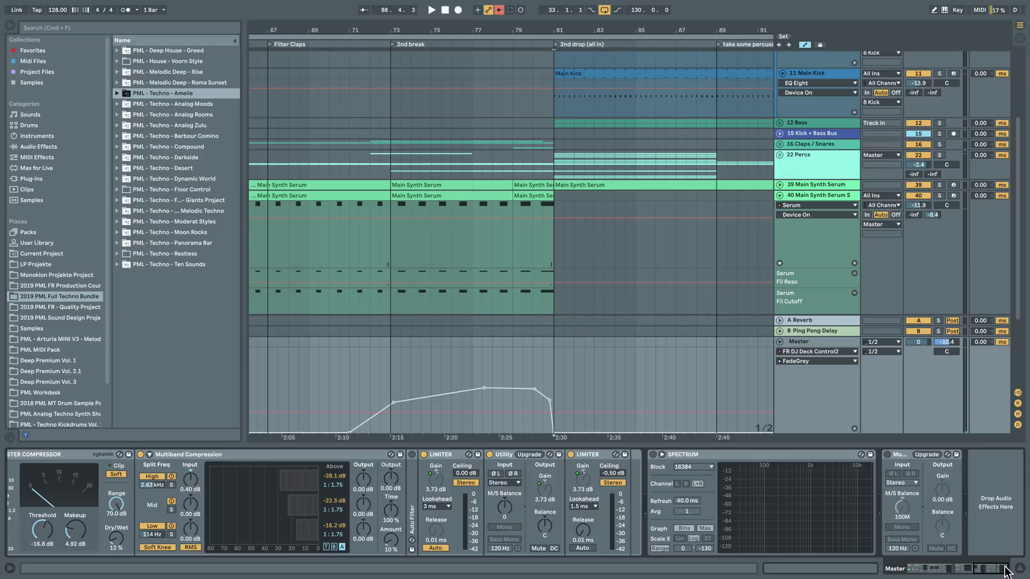
pyautogui.click(933, 482)
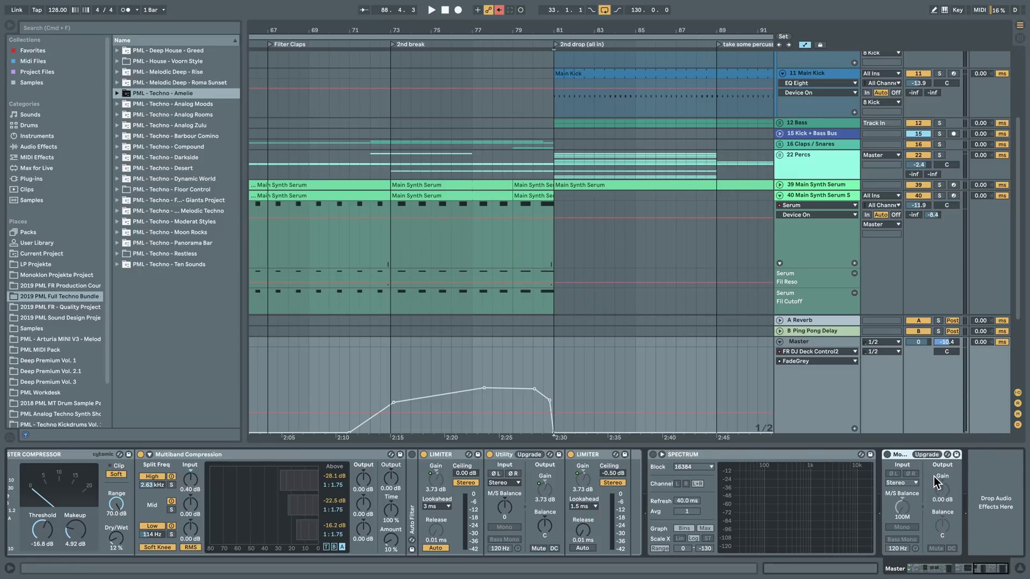
pyautogui.click(942, 489)
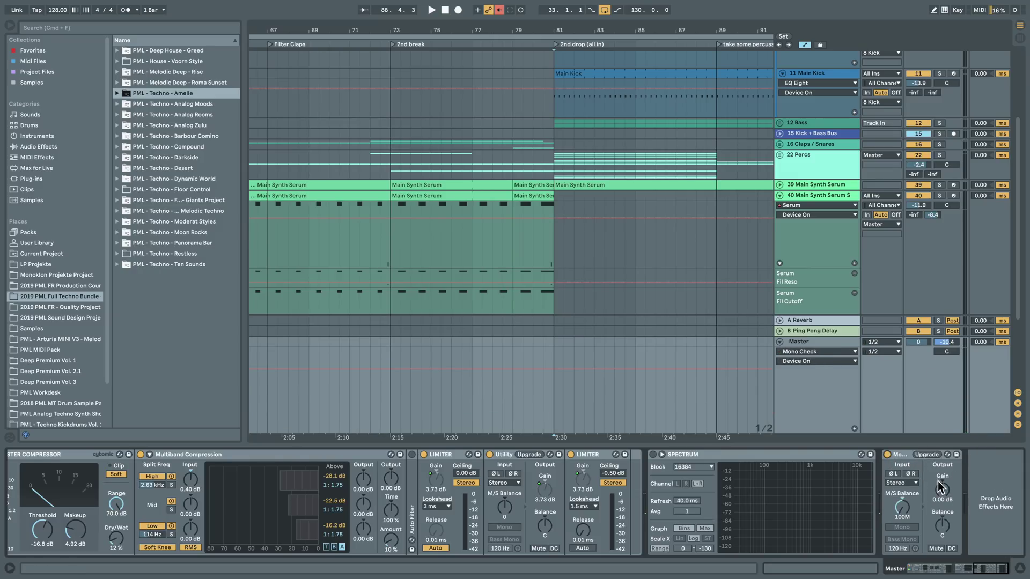
# Step: Automate the Mono Check gain to ramp from 0 down to -3.01 dB between bars 77 and 81, just before the 2nd drop
pyautogui.moveTo(471, 385); pyautogui.dragTo(540, 401)
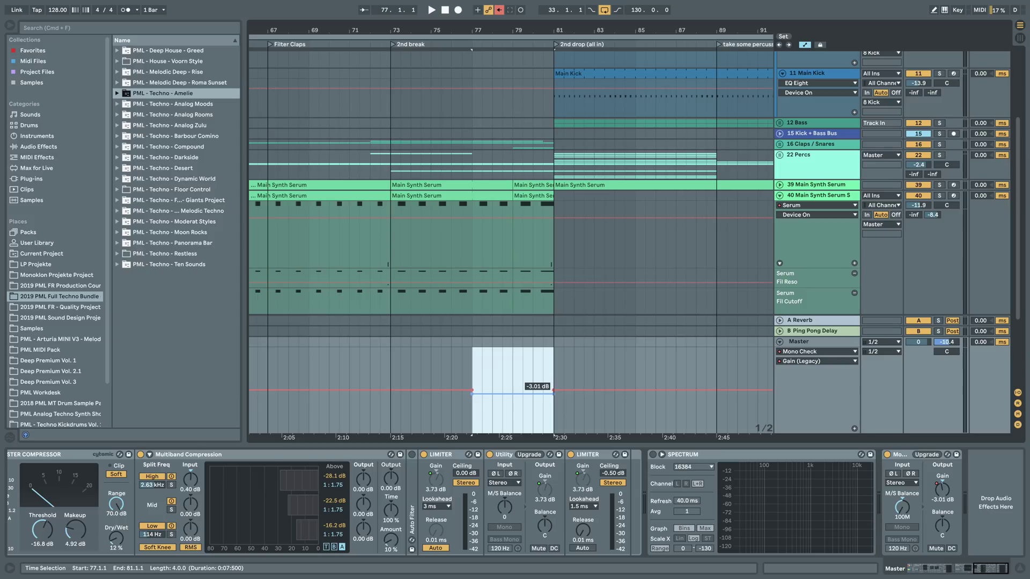
pyautogui.click(472, 394)
pyautogui.click(483, 370)
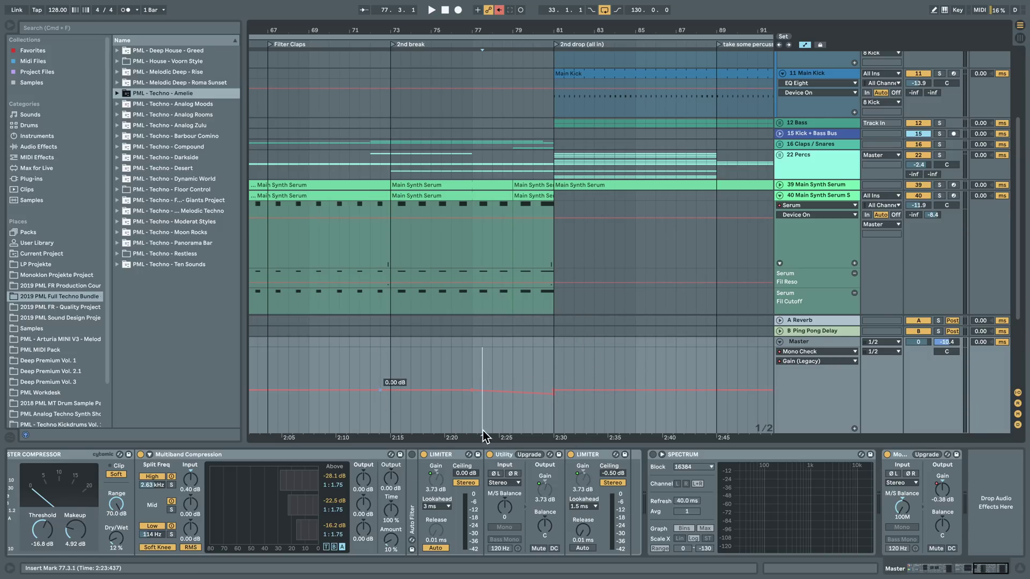
# Step: Show the Percs group's devices, collapse the Master and second Main Synth Serum tracks, and view the whole arrangement
pyautogui.moveTo(617, 33); pyautogui.dragTo(583, 8)
pyautogui.click(758, 164)
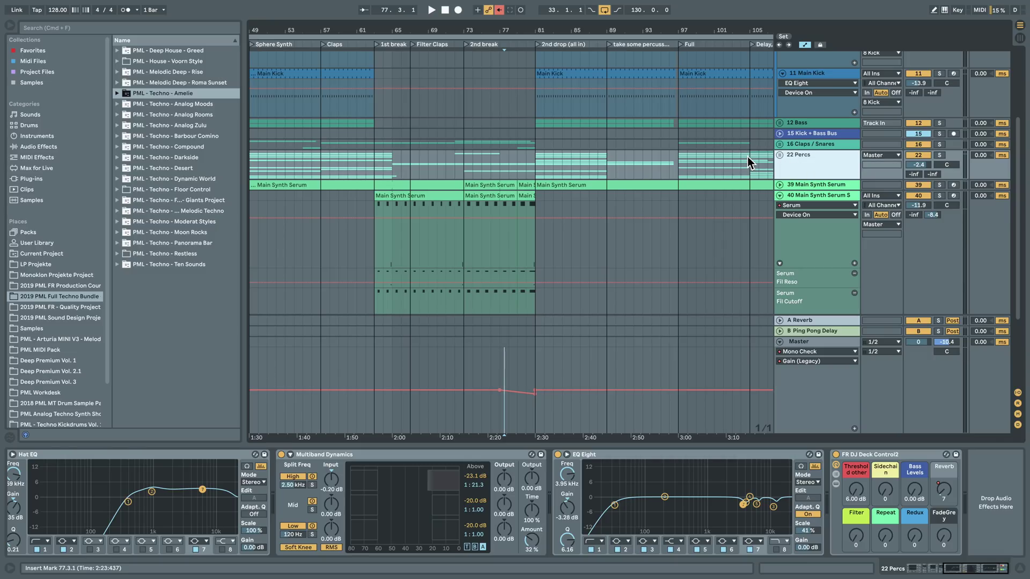
pyautogui.moveTo(608, 30); pyautogui.dragTo(521, 101)
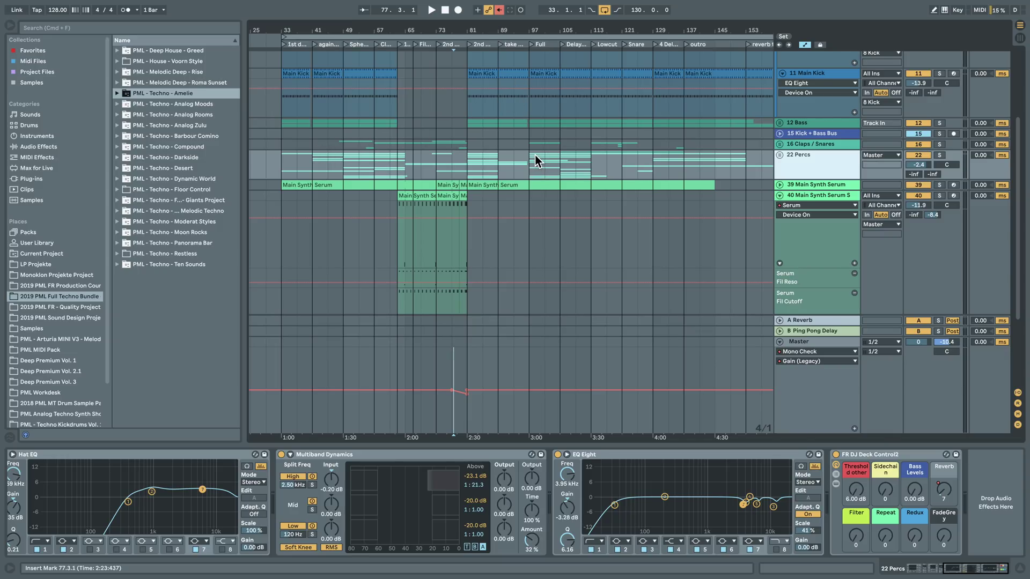
pyautogui.scroll(5, 606, 216)
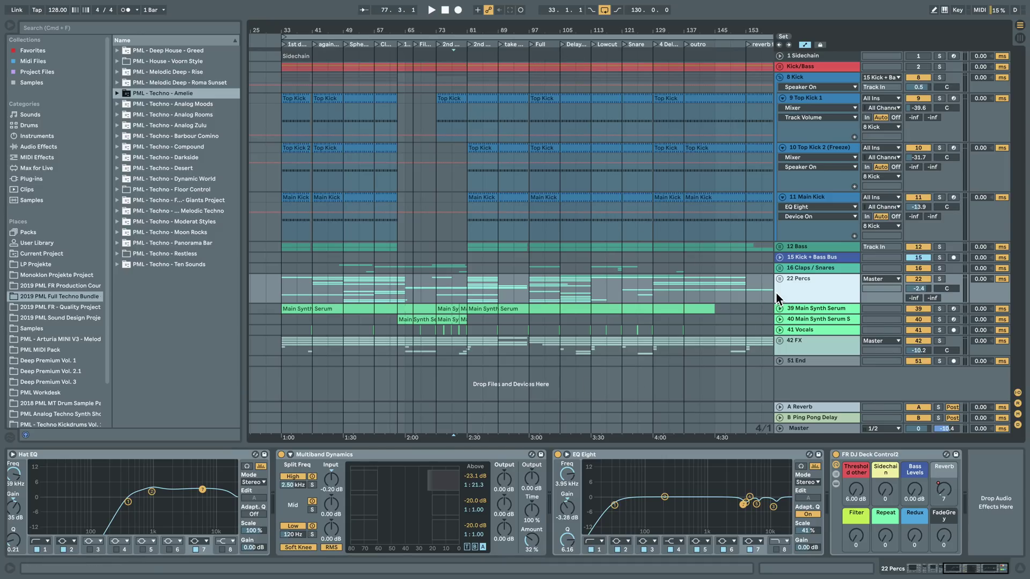
pyautogui.moveTo(579, 24); pyautogui.dragTo(562, 25)
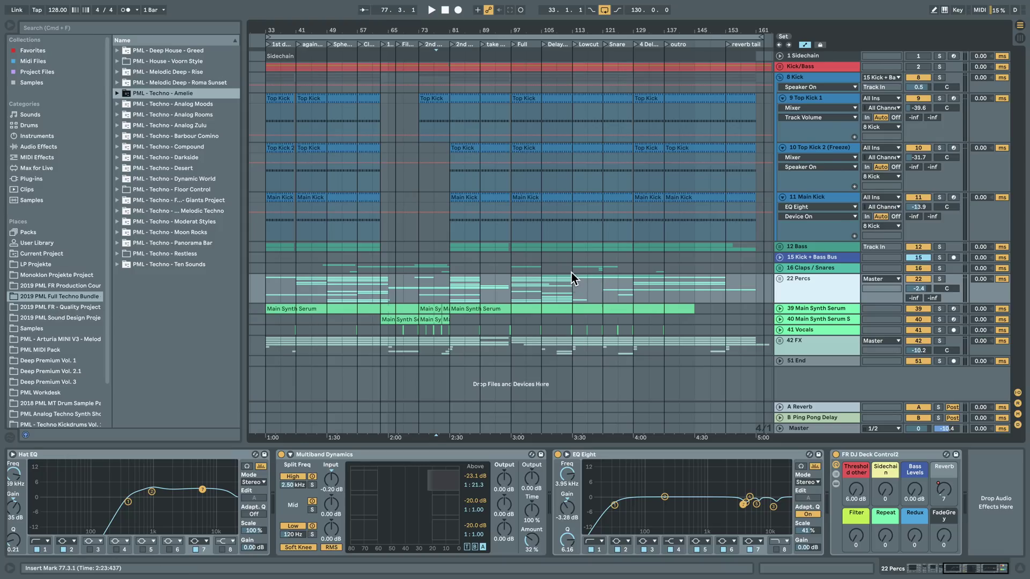
# Step: Unfold the Claps / Snares group and the ClapFX track to show the Frequency Shifter's Ring Mod Frequency automation
pyautogui.press('+')
pyautogui.moveTo(361, 31); pyautogui.dragTo(427, 29)
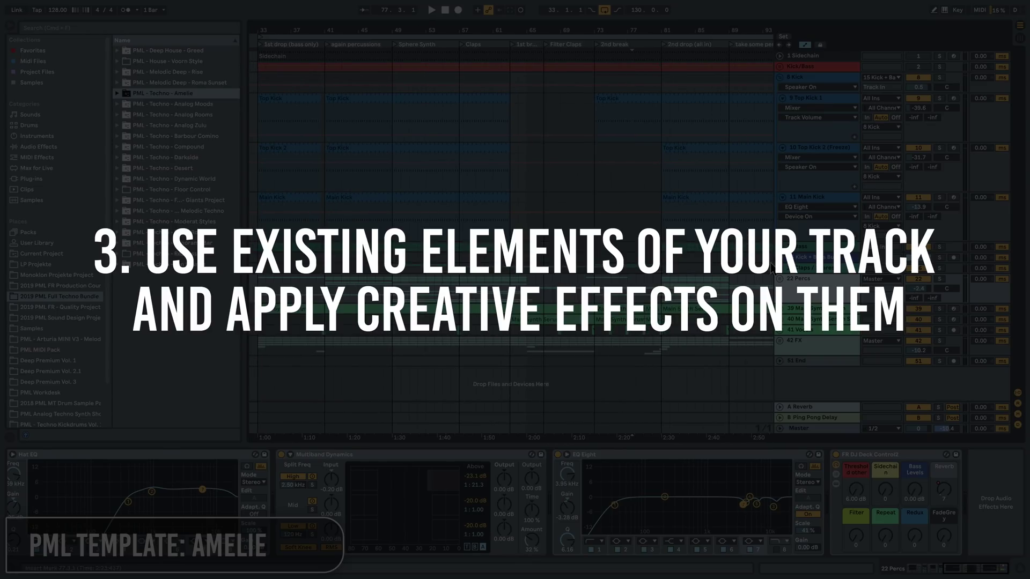
pyautogui.click(780, 277)
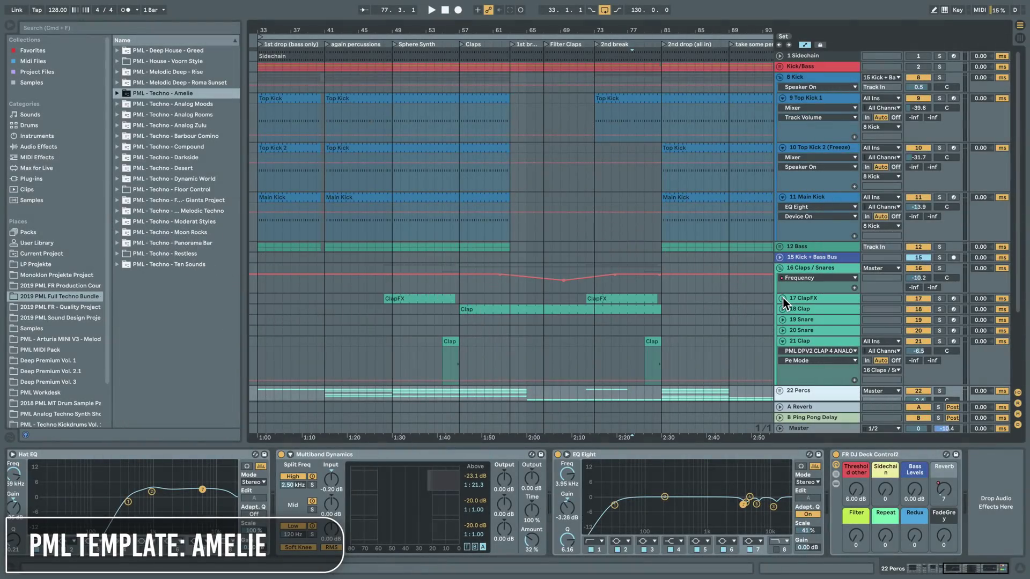
pyautogui.click(782, 298)
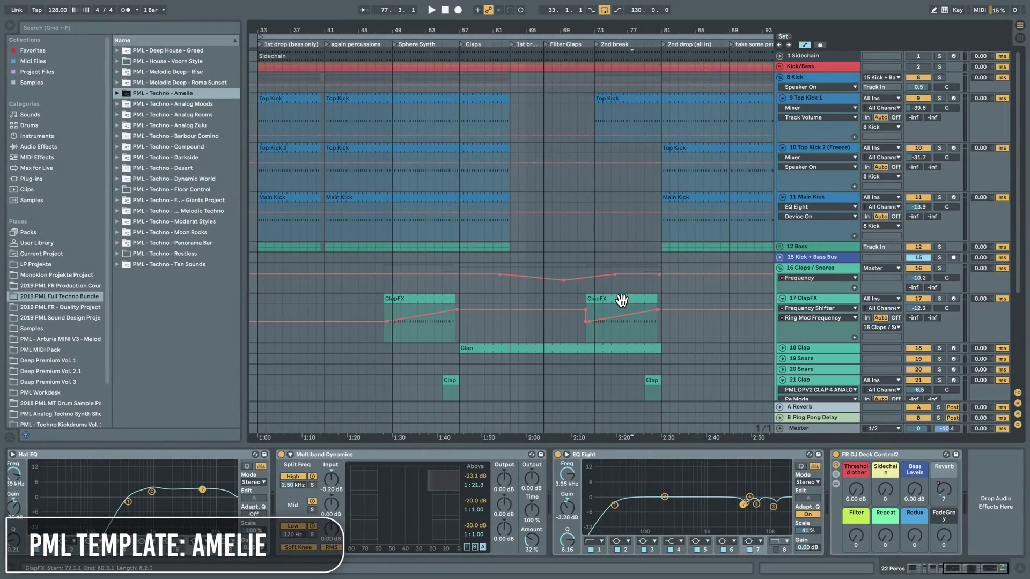
# Step: Open the first ClapFX clip's notes, play the track soloed and return to its device chain
pyautogui.click(413, 299)
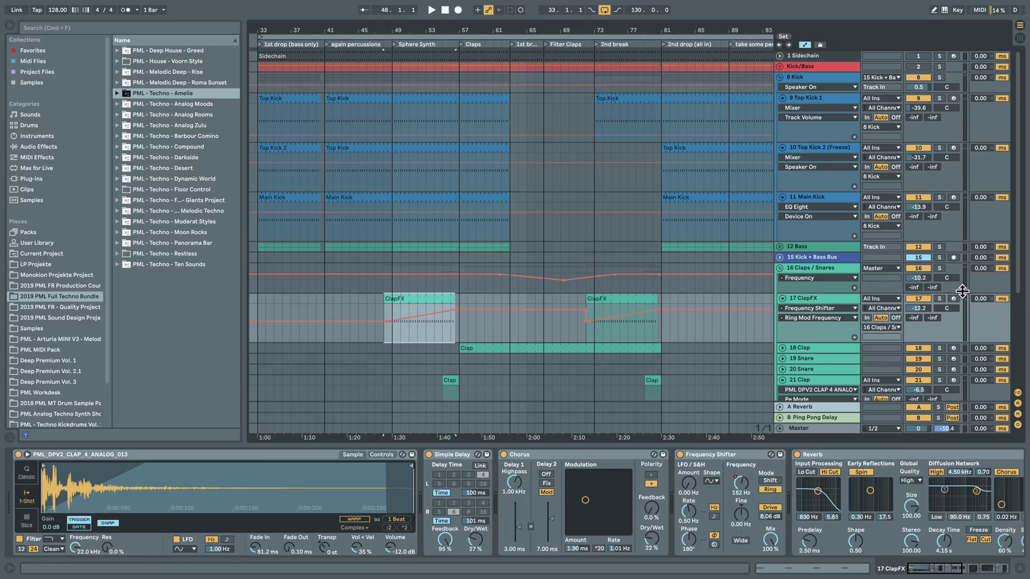
pyautogui.doubleClick(426, 296)
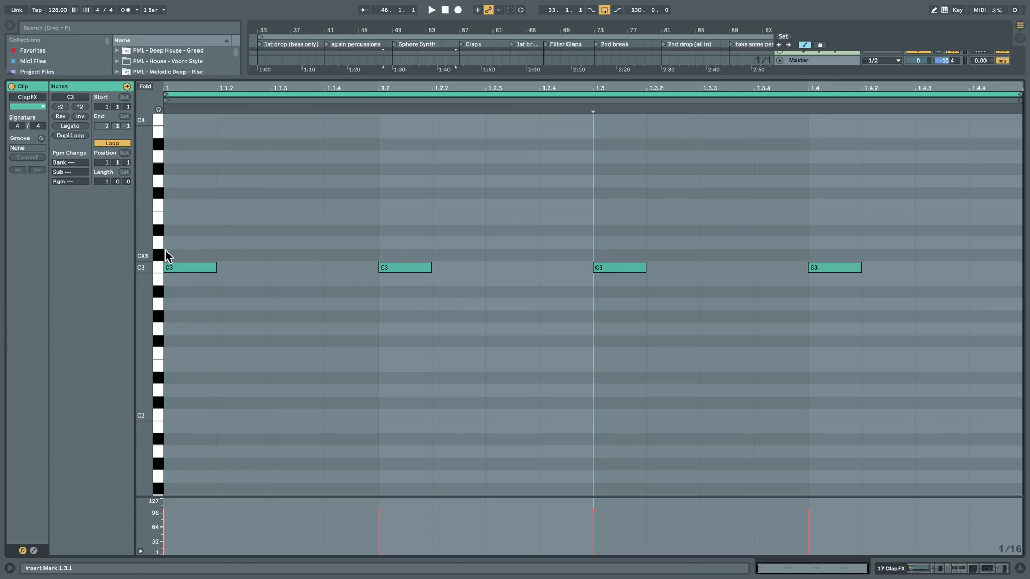
pyautogui.press('space')
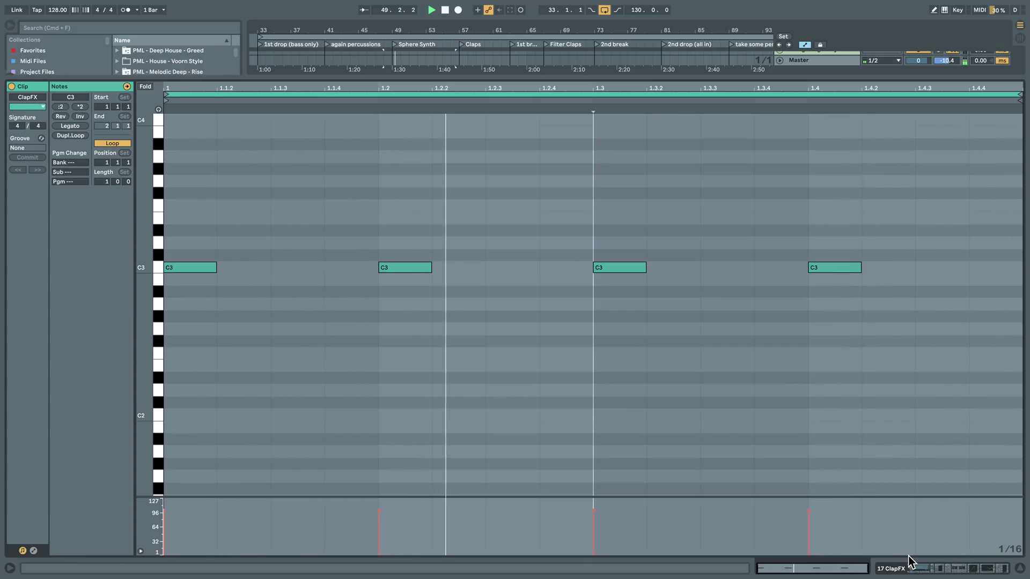
pyautogui.click(917, 570)
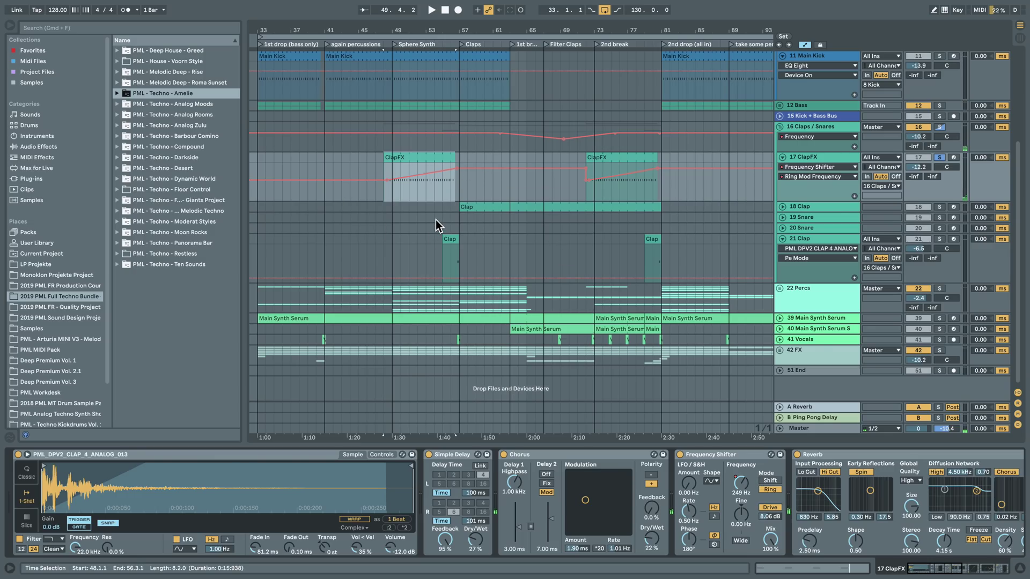
# Step: Reset the ClapFX sampler's Fade In to 0.00 ms and play the clip
pyautogui.click(256, 548)
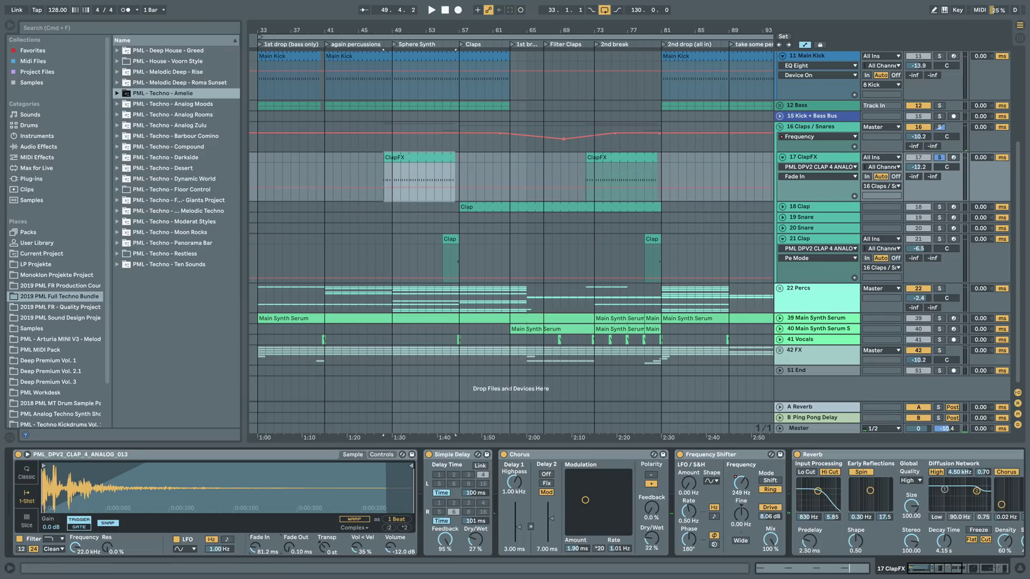
pyautogui.press('Delete')
pyautogui.press('space')
pyautogui.press('space')
# Step: Bypass the Simple Delay, Frequency Shifter and Reverb on ClapFX, and play the dry clap
pyautogui.click(428, 455)
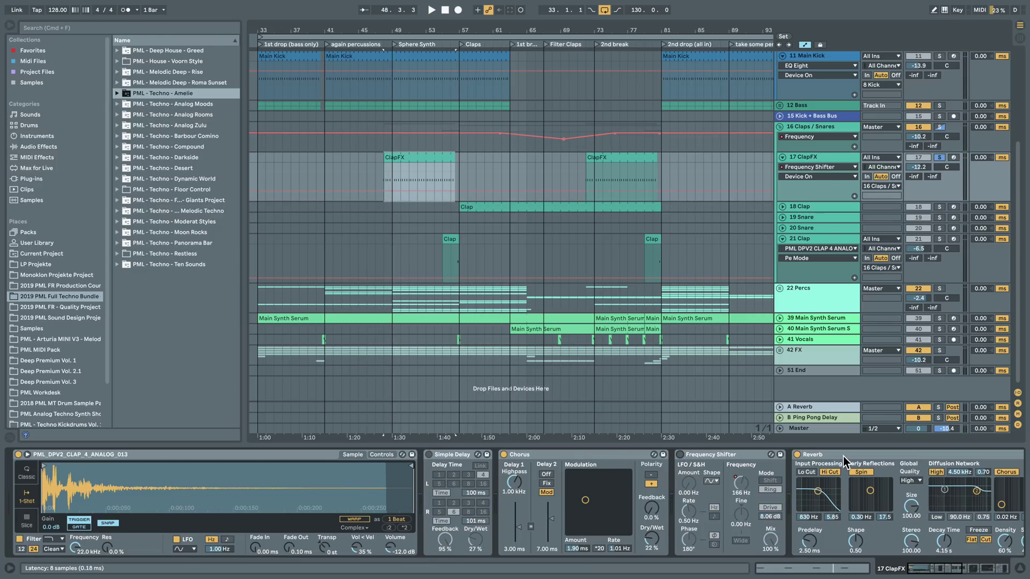
pyautogui.click(797, 455)
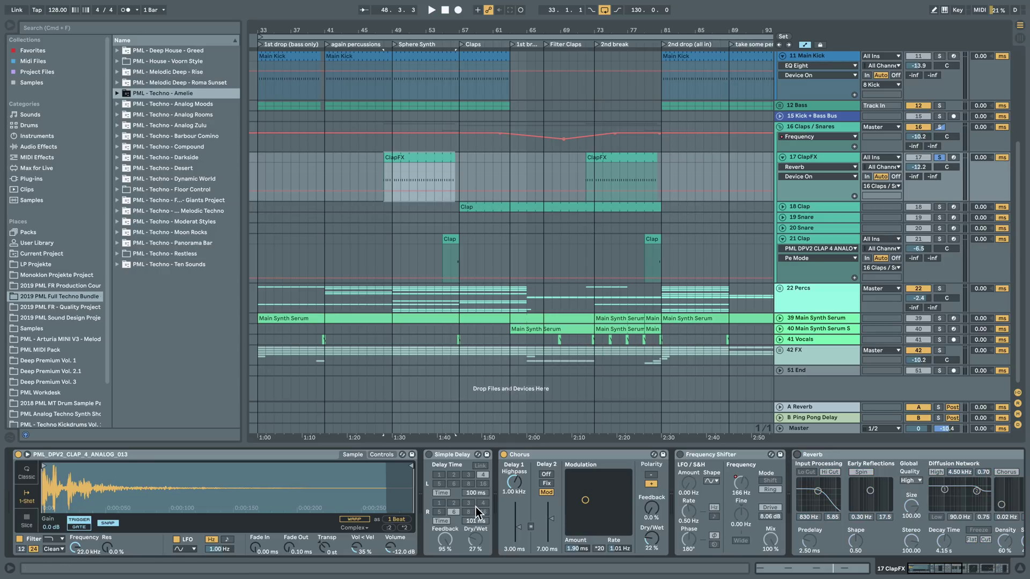
pyautogui.press('space')
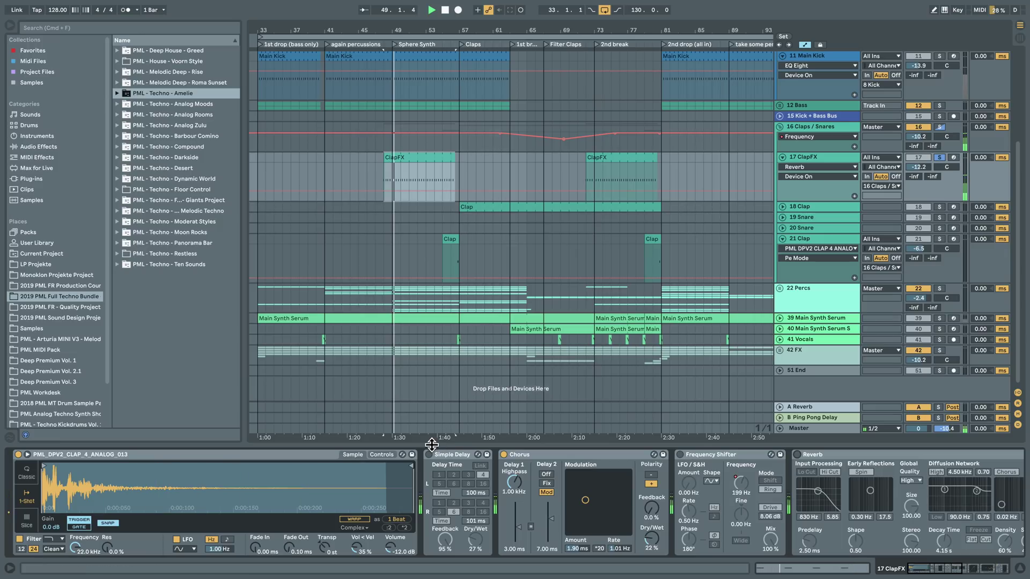
# Step: Turn off the ClapFX solo, play the dry clap within the full mix and stop playback
pyautogui.click(939, 158)
pyautogui.press('space')
pyautogui.click(939, 157)
pyautogui.click(939, 157)
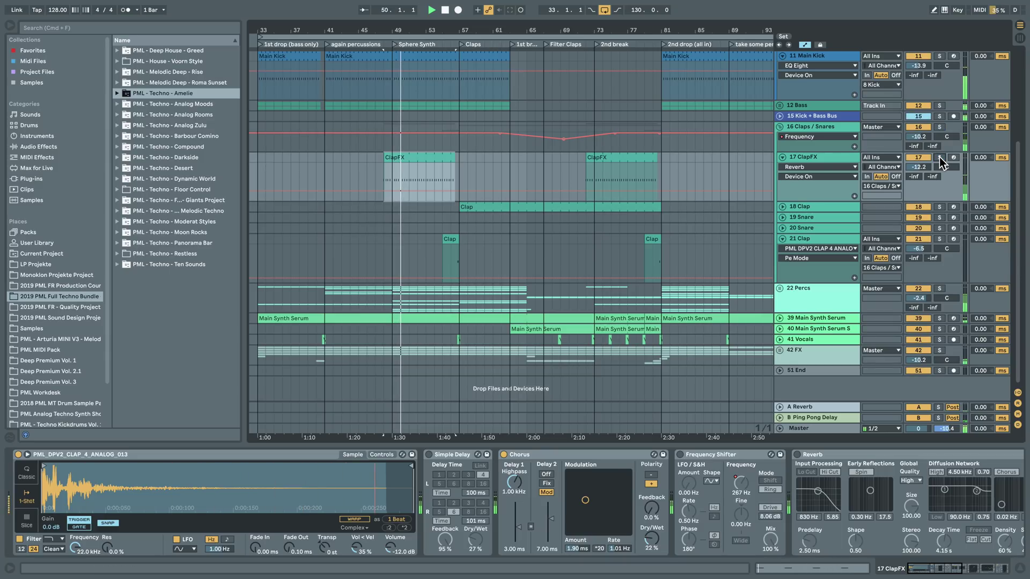
pyautogui.press('space')
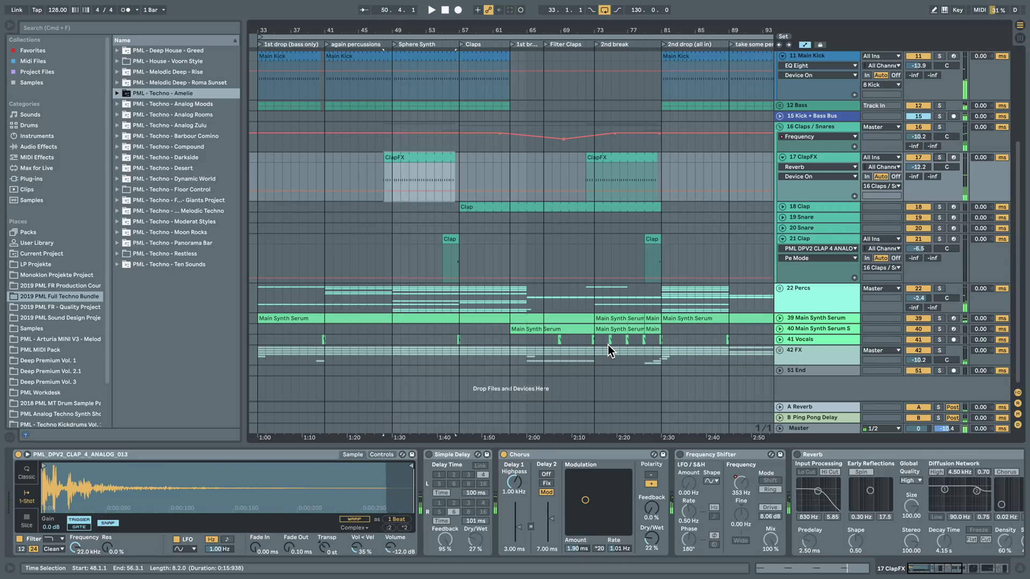
# Step: Solo ClapFX, turn on its Simple Delay and raise the sampler's Fade In to 81.2 ms during playback
pyautogui.click(939, 159)
pyautogui.click(430, 455)
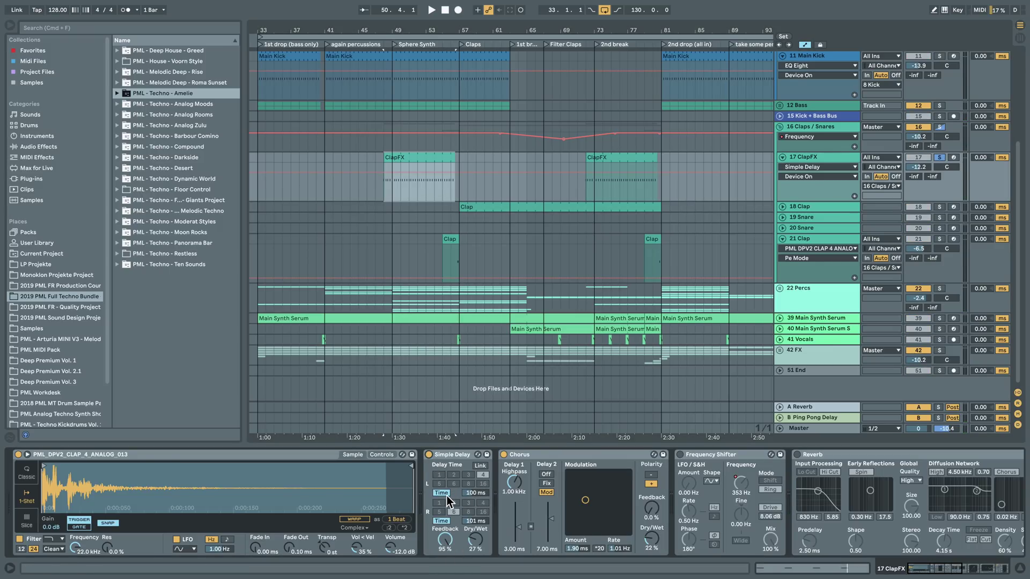
pyautogui.press('space')
pyautogui.moveTo(254, 545); pyautogui.dragTo(254, 516)
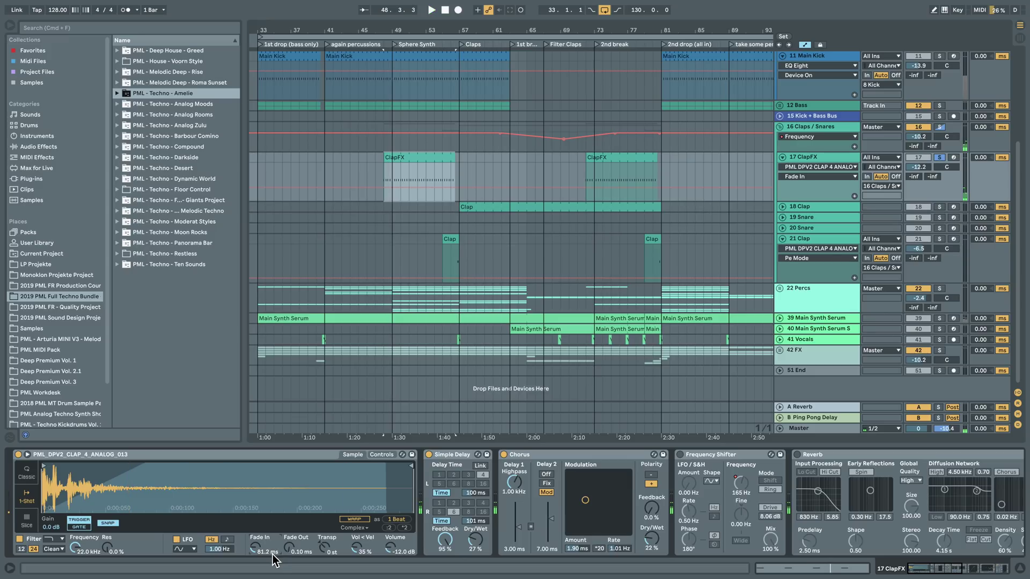
# Step: Turn on the ClapFX Frequency Shifter, show its Ring Mod Frequency automation and play the first clip
pyautogui.click(679, 454)
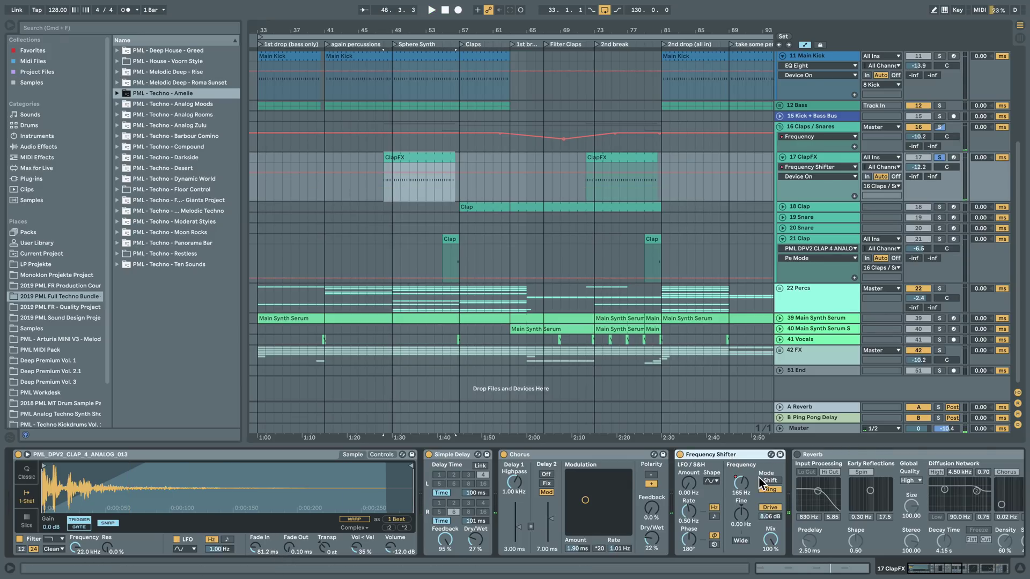
pyautogui.click(743, 491)
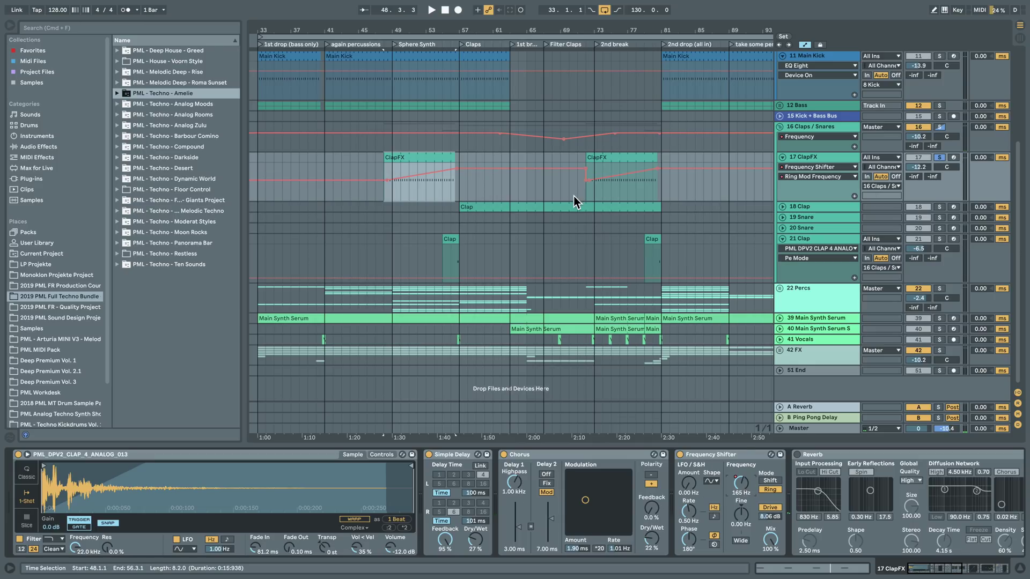
pyautogui.click(418, 190)
pyautogui.press('space')
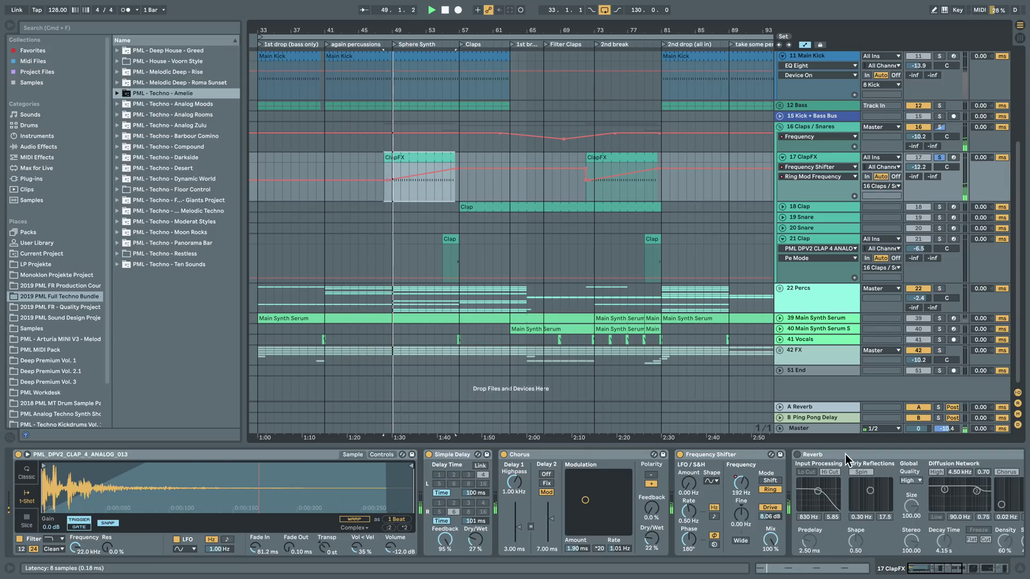
# Step: Turn on the ClapFX Reverb, show the Compressor and EQ Eight that follow it, and stop playback
pyautogui.click(798, 455)
pyautogui.moveTo(921, 577); pyautogui.dragTo(978, 573)
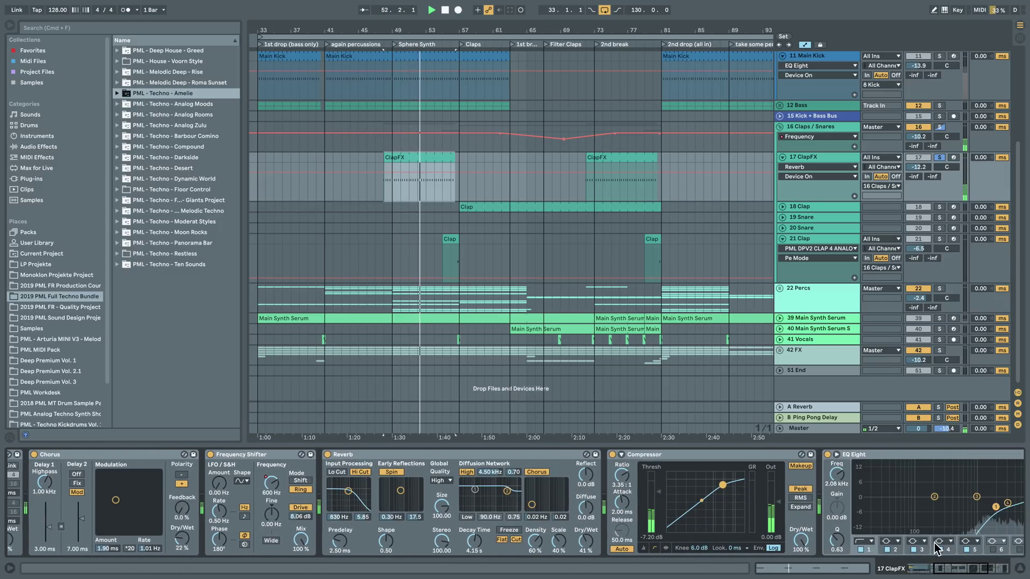
pyautogui.moveTo(422, 28); pyautogui.dragTo(497, 26)
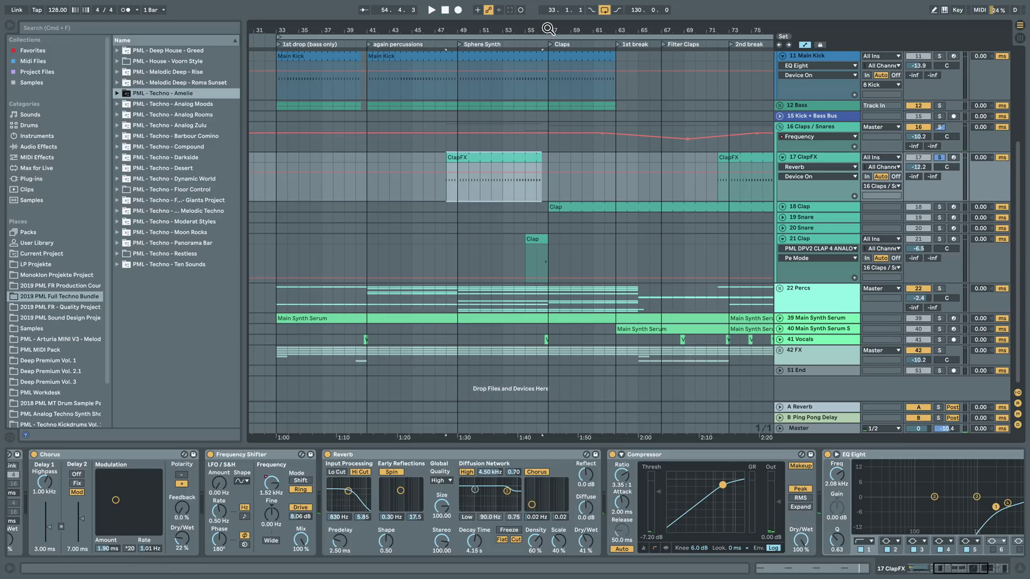
# Step: Unfold the 18 Clap track, solo it and play its clip from the Claps section
pyautogui.moveTo(549, 31); pyautogui.dragTo(469, 27)
pyautogui.click(782, 207)
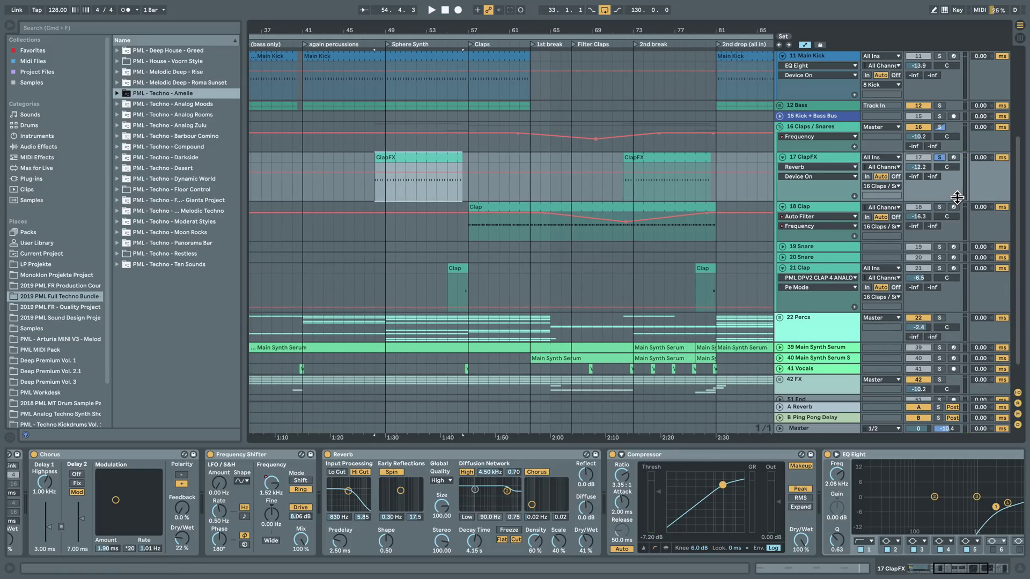
pyautogui.click(939, 207)
pyautogui.click(561, 238)
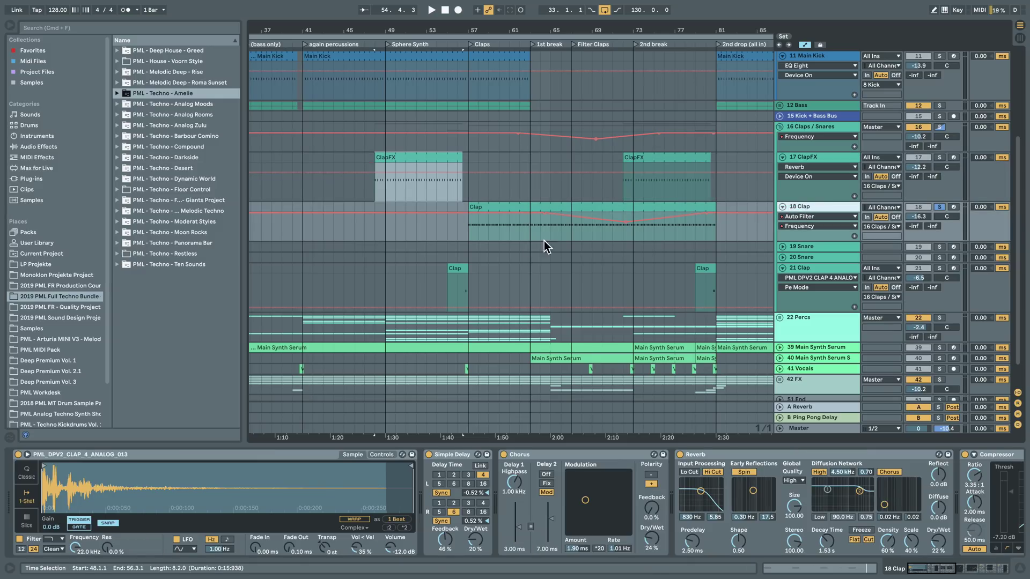
pyautogui.click(507, 209)
pyautogui.press('space')
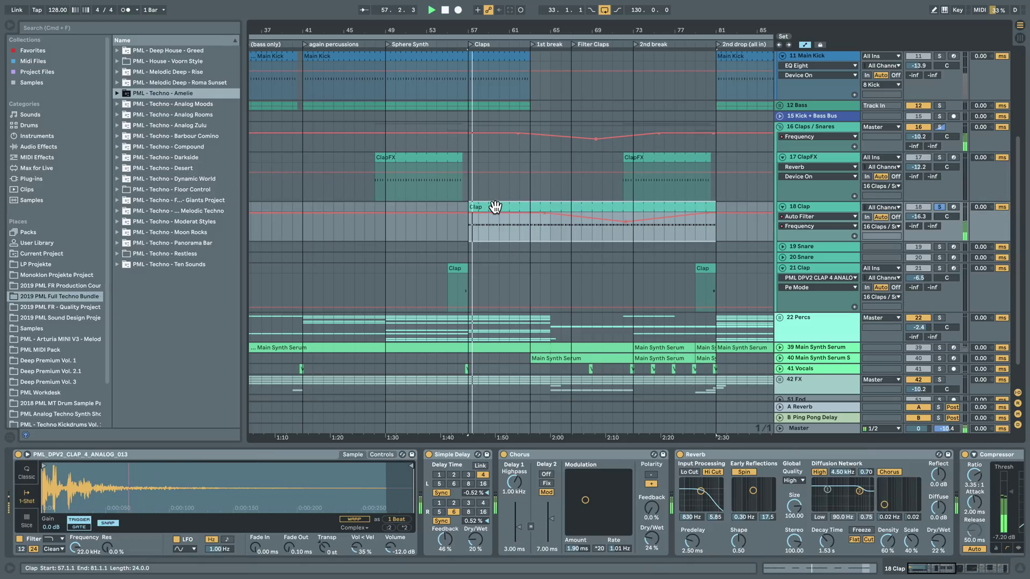
# Step: Open the MIDI notes of the first clip on 18 Clap, return to the track's devices and stop playback
pyautogui.doubleClick(493, 207)
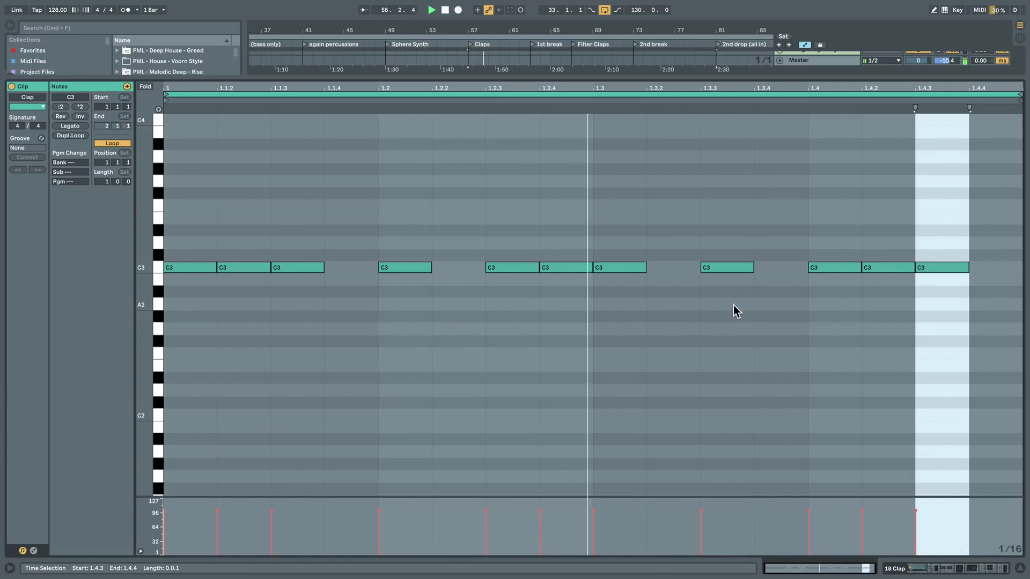
pyautogui.click(593, 329)
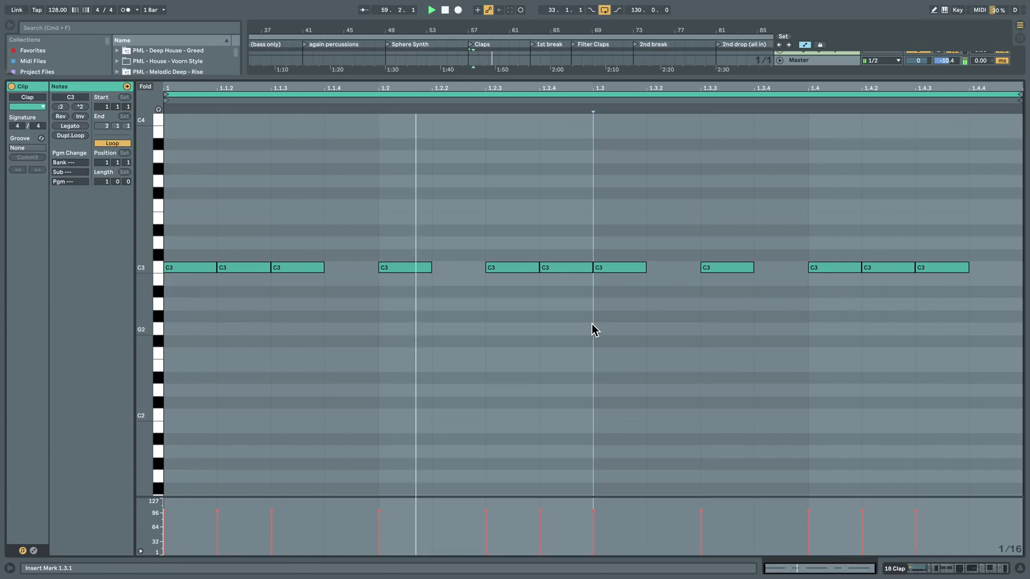
pyautogui.click(970, 571)
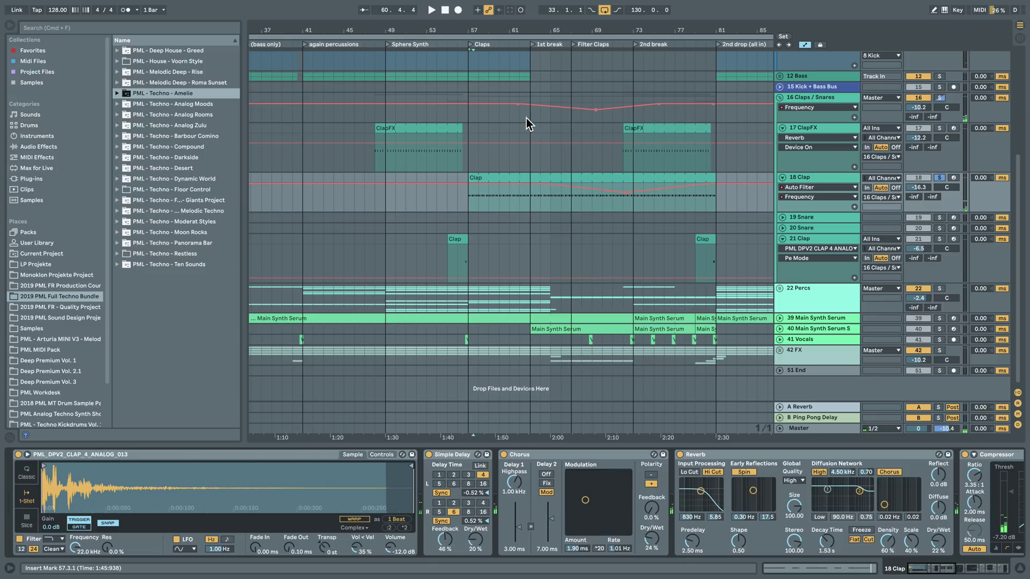
# Step: Turn off the 18 Clap solo, play the Claps section in the full mix and stop playback
pyautogui.moveTo(499, 28); pyautogui.dragTo(476, 9)
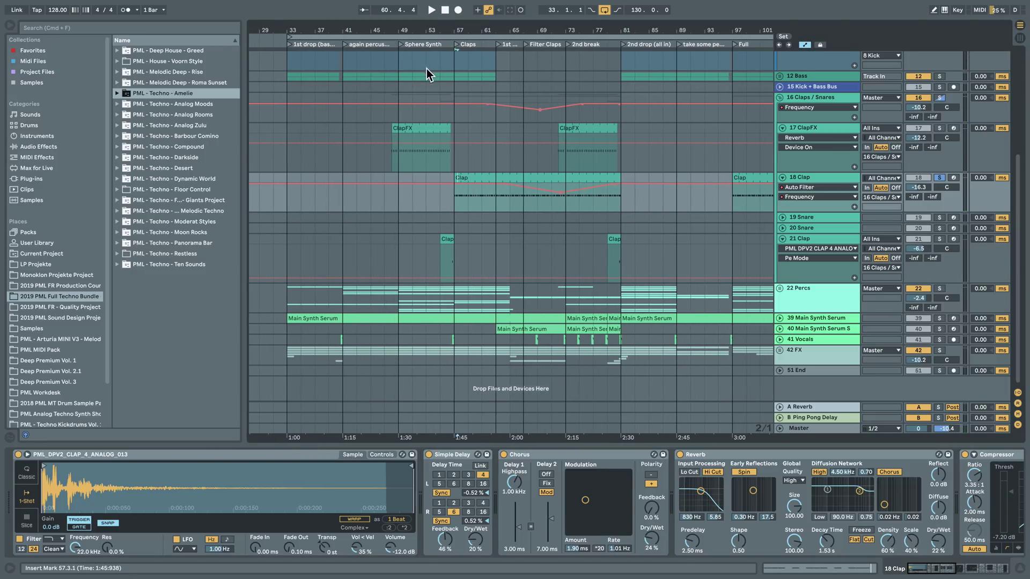
pyautogui.click(939, 178)
pyautogui.press('space')
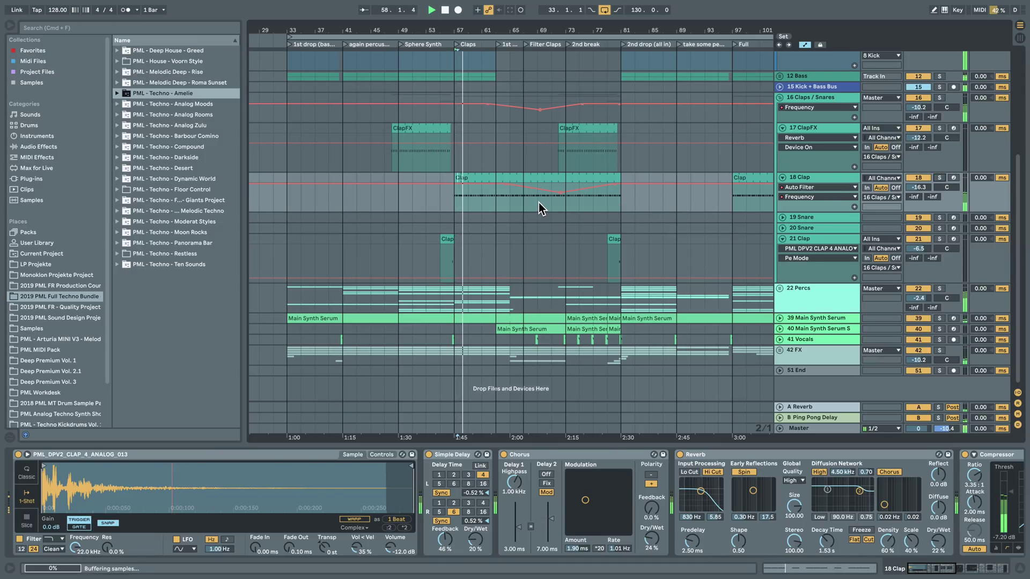
pyautogui.press('space')
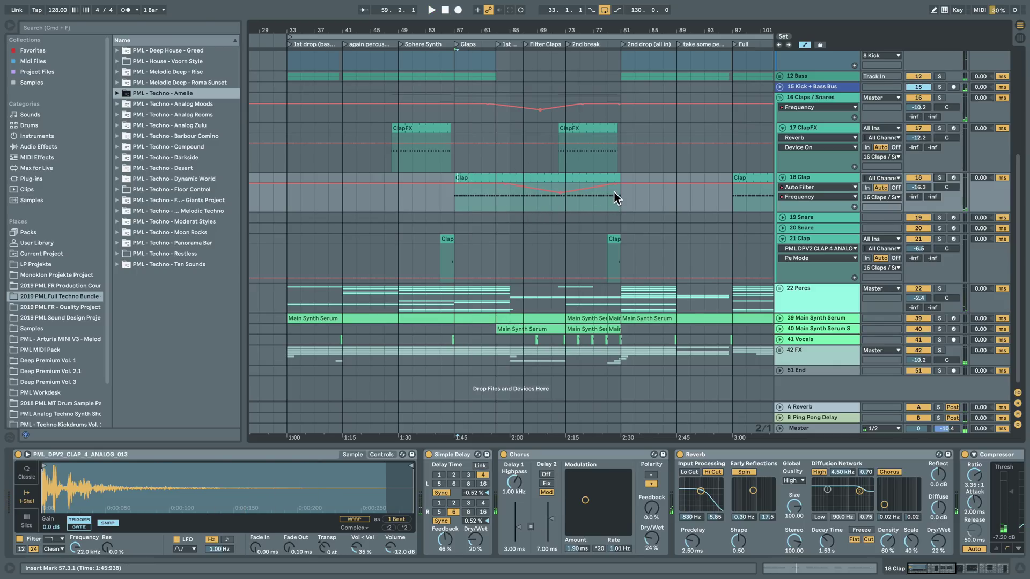
# Step: Play the full mix from the 1st break into the 2nd drop and show the Master track's effect chain
pyautogui.click(459, 199)
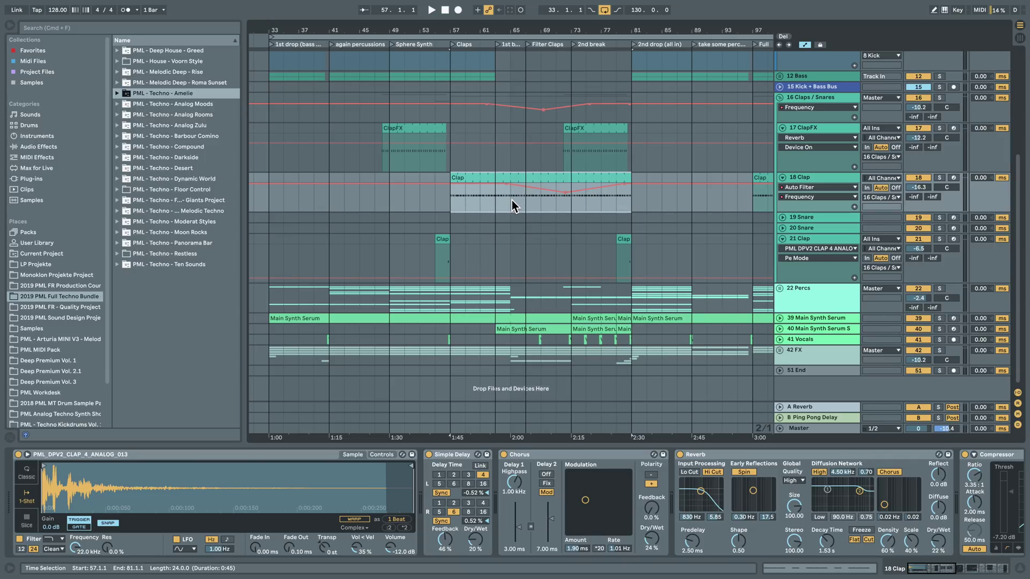
pyautogui.click(495, 197)
pyautogui.press('space')
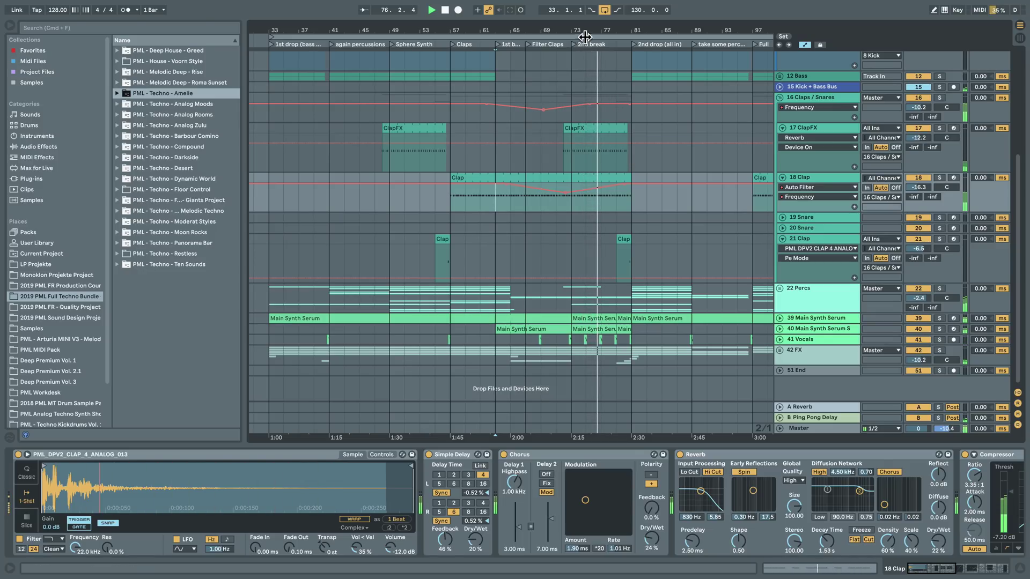
pyautogui.moveTo(583, 32); pyautogui.dragTo(524, 32)
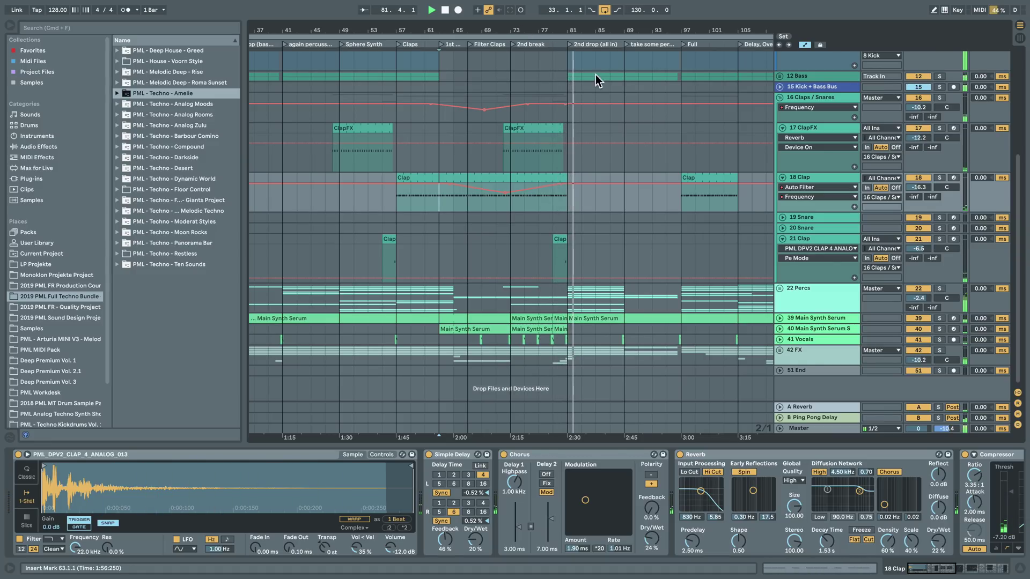
pyautogui.click(816, 429)
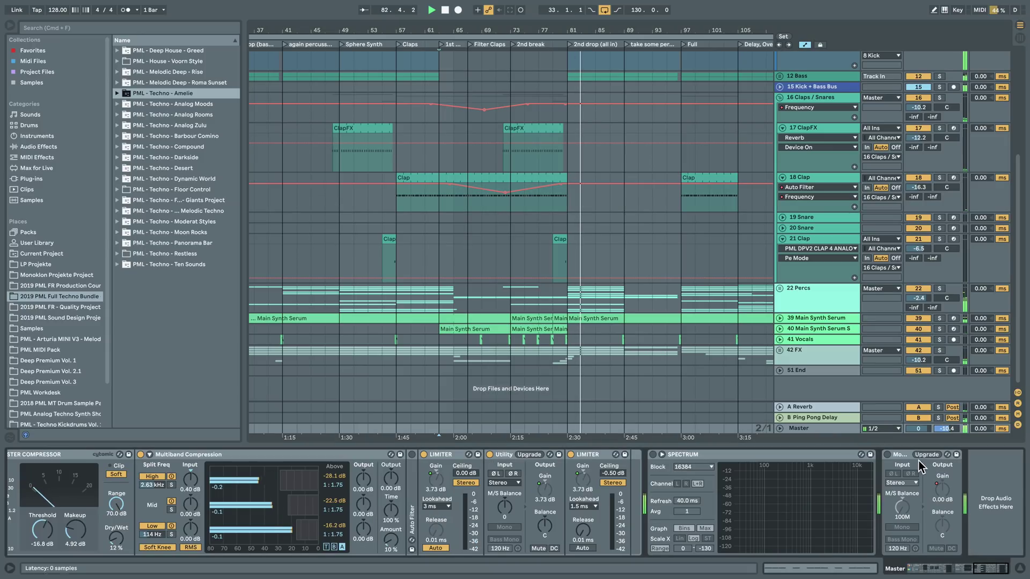
pyautogui.click(888, 453)
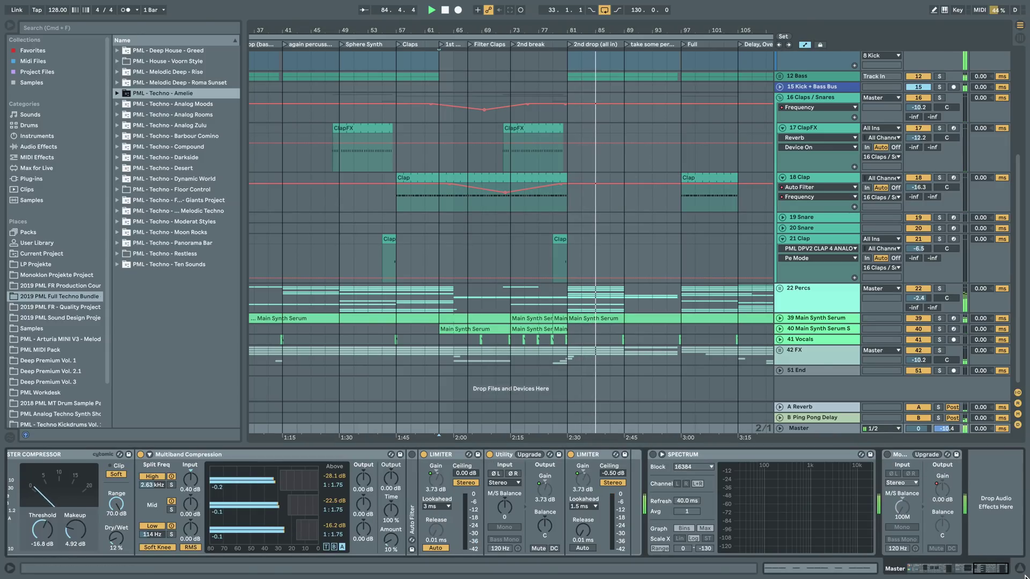
# Step: Stop playback and show the ClapFX device chain, followed by the 18 Clap device chain
pyautogui.press('super+alt+l')
pyautogui.moveTo(530, 31); pyautogui.dragTo(530, 24)
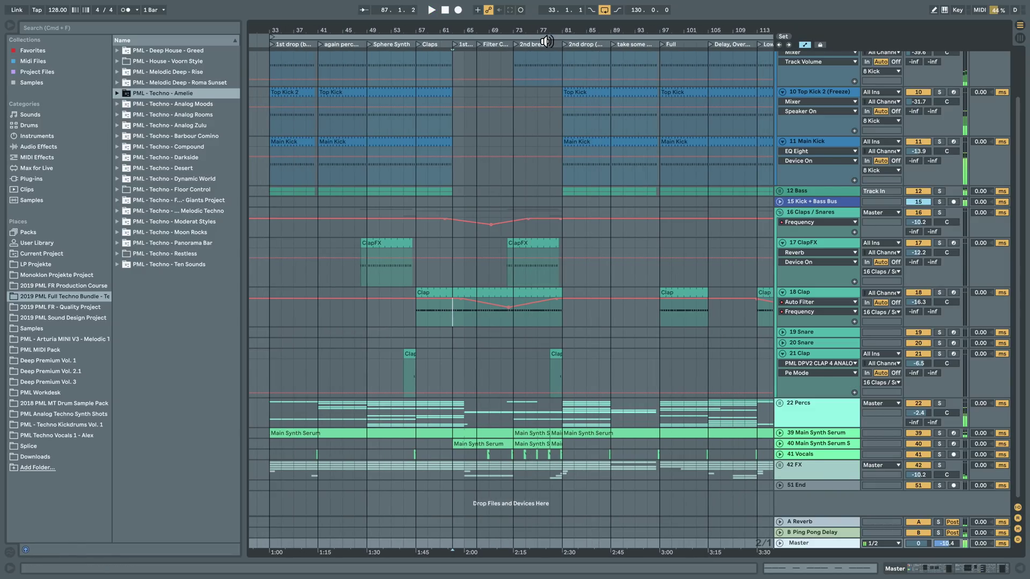
pyautogui.click(565, 275)
pyautogui.press('super+alt+l')
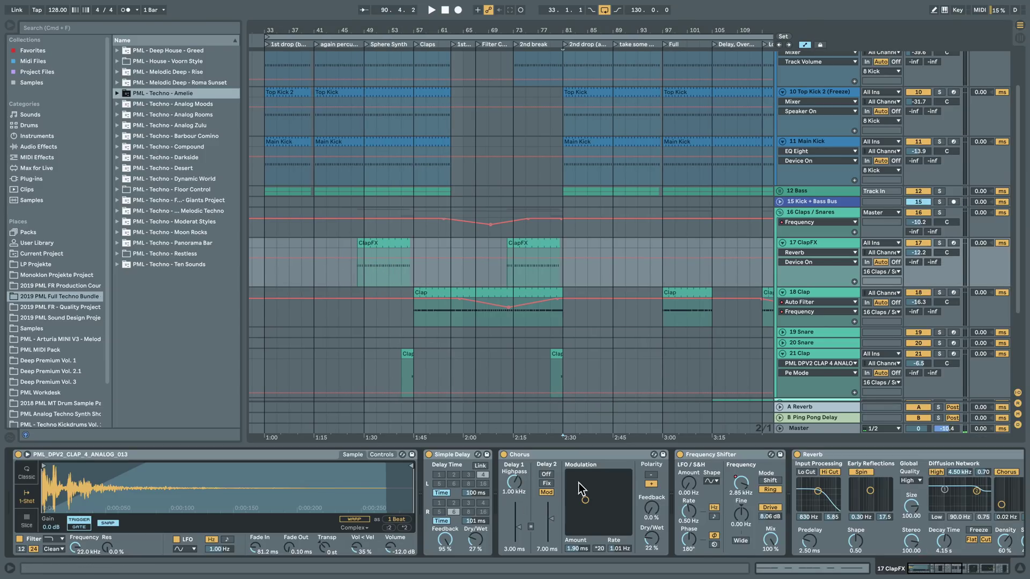
pyautogui.click(424, 318)
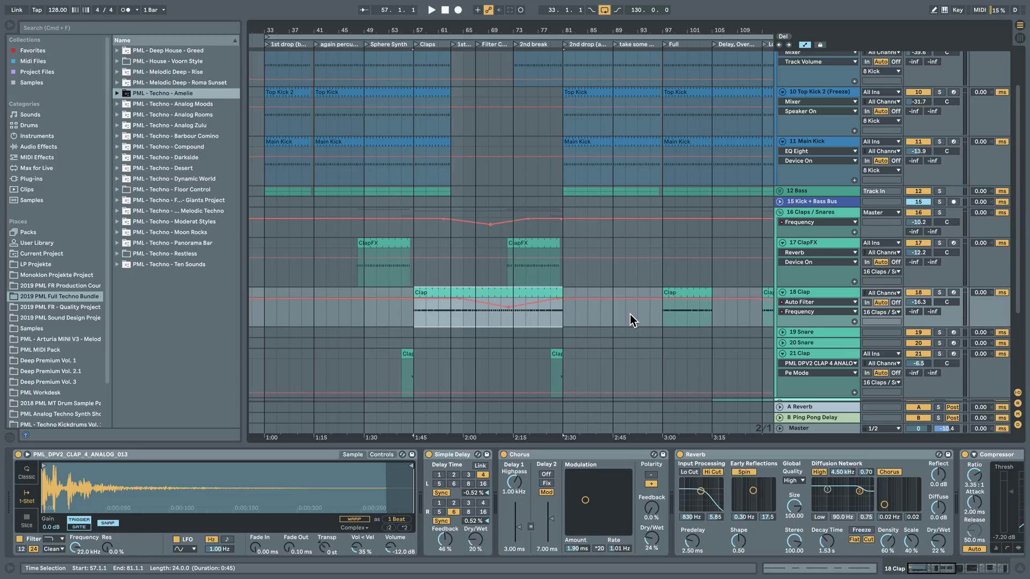
# Step: Show the Main Synth Serum automation lanes for Fil Reso, Fil Cutoff and Env2 Dec, and play the track soloed from the 2nd break
pyautogui.scroll(-3, 620, 320)
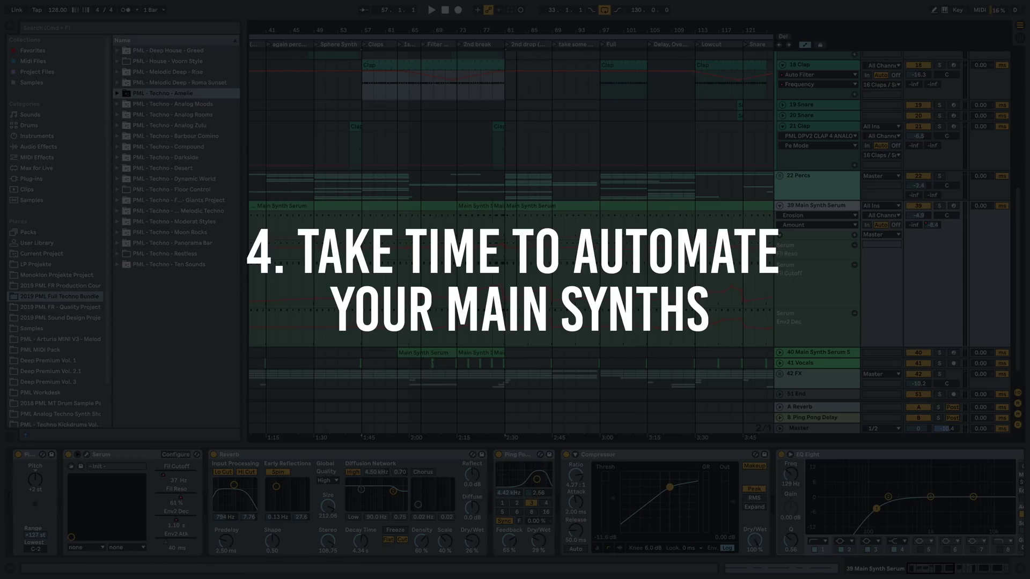
pyautogui.moveTo(517, 31); pyautogui.dragTo(516, 64)
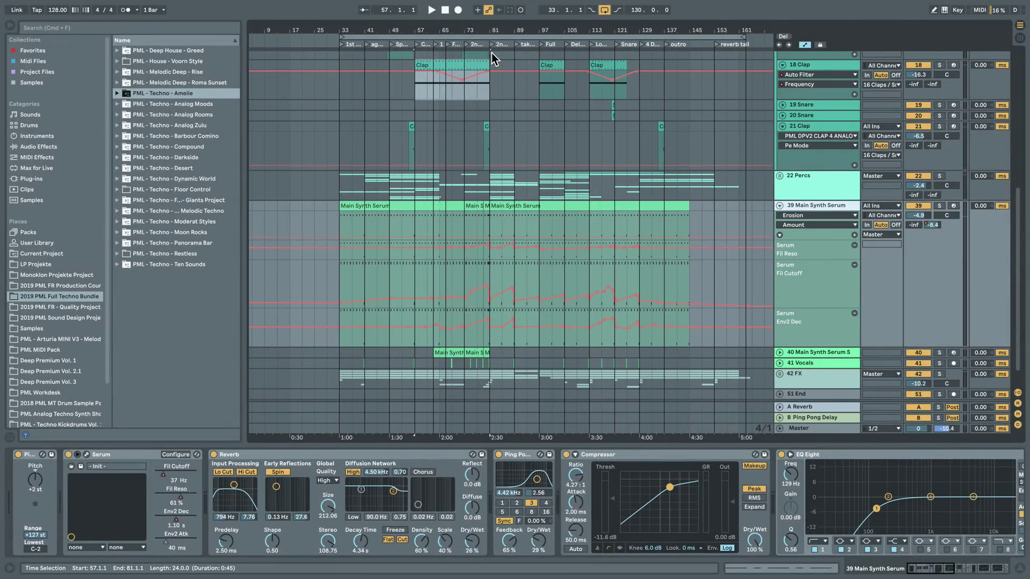
pyautogui.moveTo(483, 31); pyautogui.dragTo(482, 87)
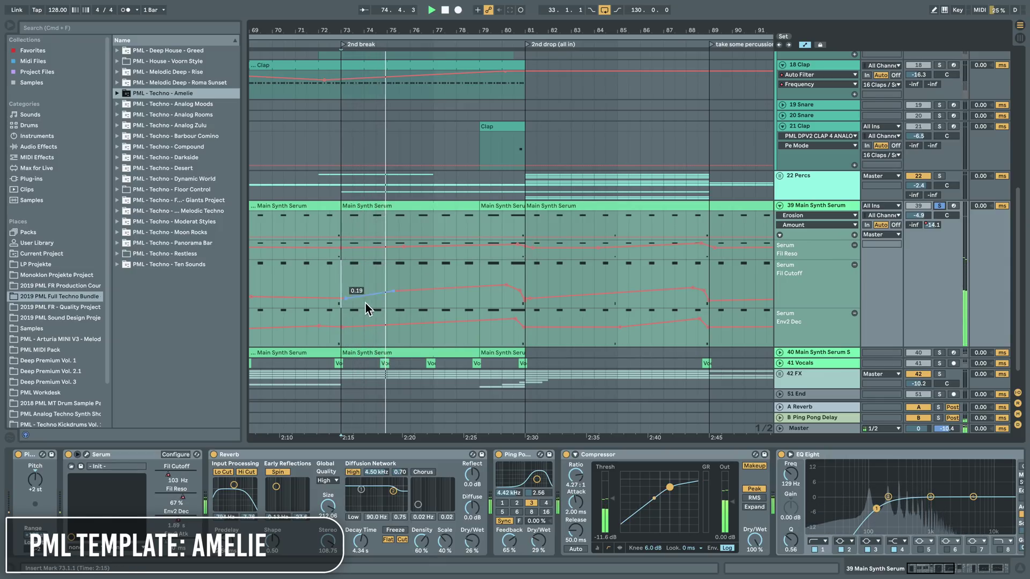
# Step: Open the Main Synth's Serum window beside the automation lanes, show its ENV 2 settings during playback and stop
pyautogui.click(87, 454)
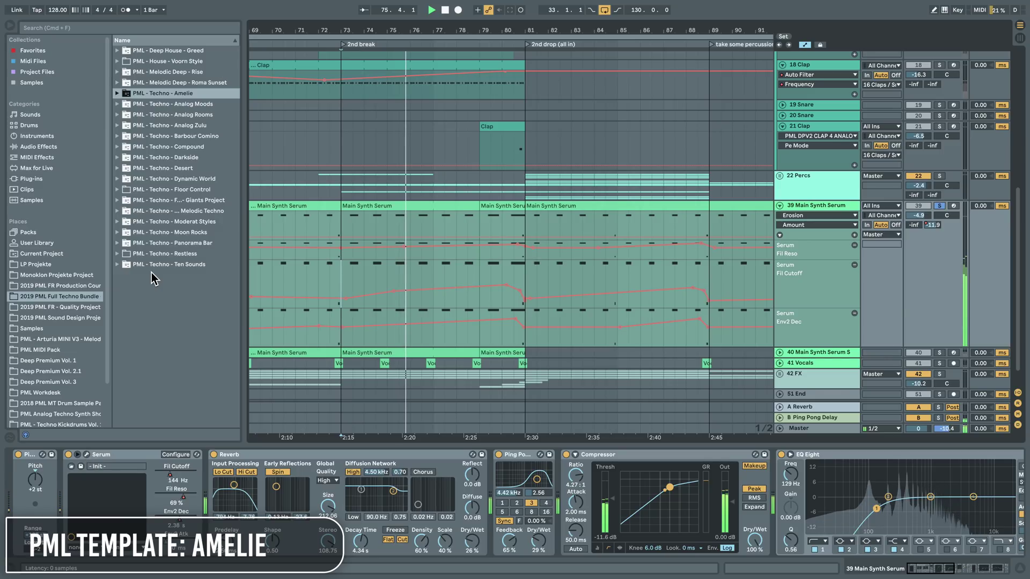
pyautogui.moveTo(396, 85); pyautogui.dragTo(339, 81)
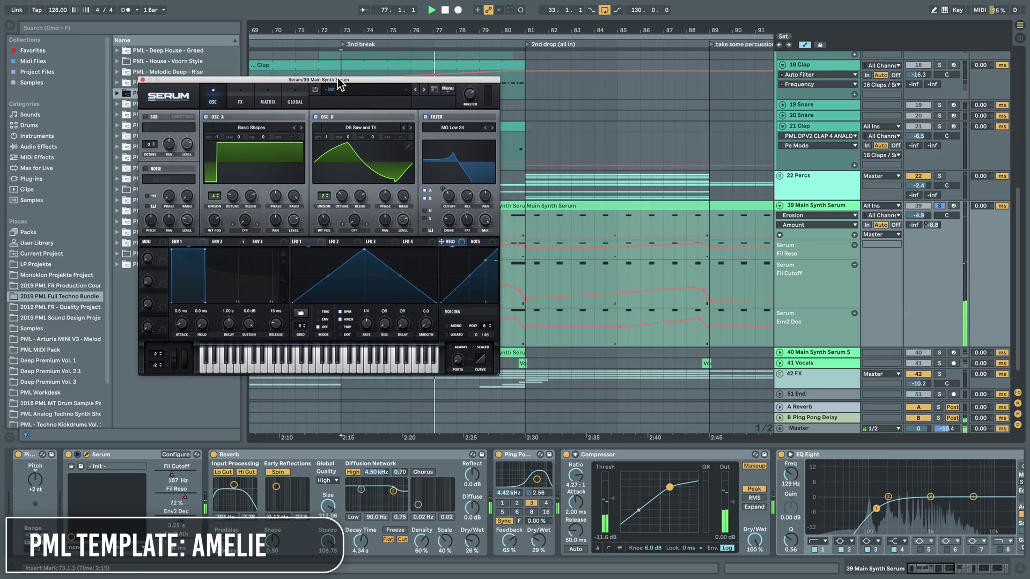
pyautogui.click(223, 242)
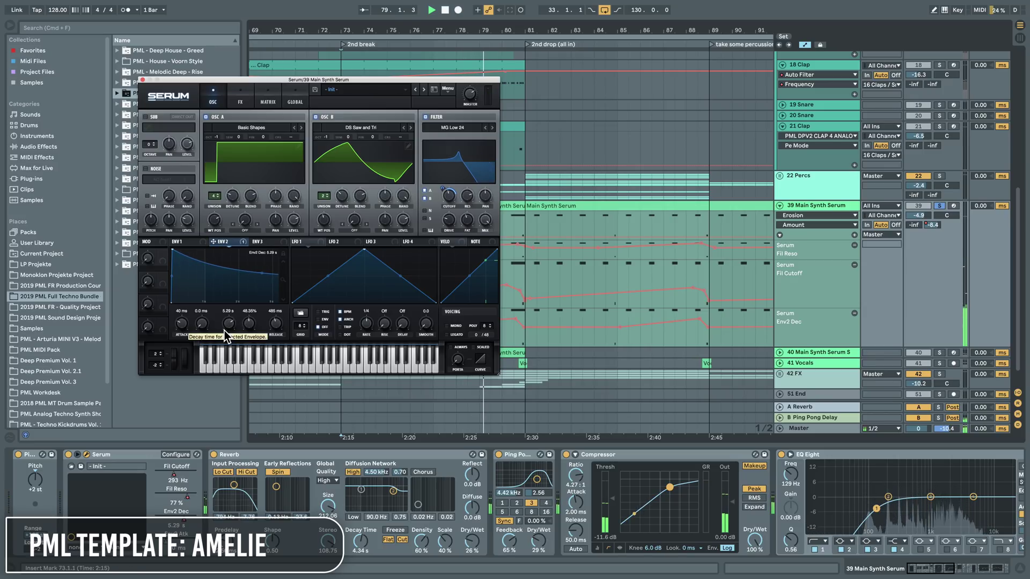
pyautogui.moveTo(354, 84); pyautogui.dragTo(266, 57)
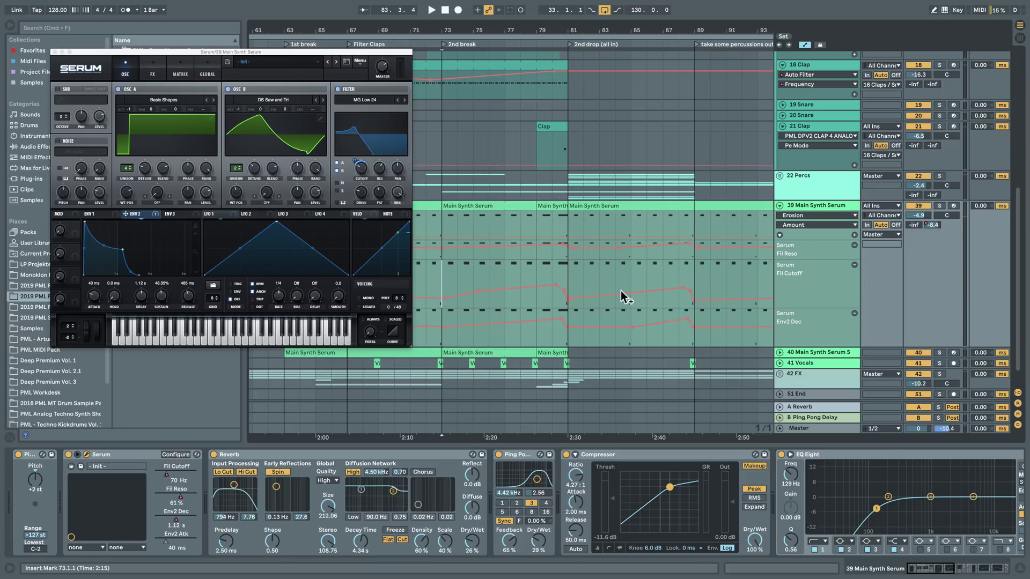
pyautogui.moveTo(596, 29); pyautogui.dragTo(514, 1)
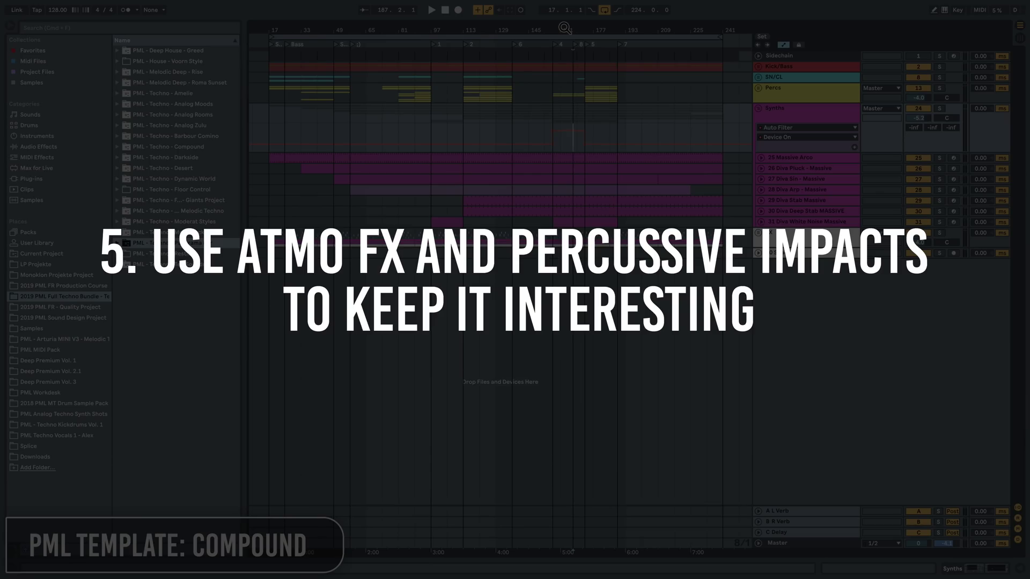
# Step: Play the Compound template from bar 167, show the Synths group's Auto Filter and EQ Eight, and stop playback
pyautogui.press('space')
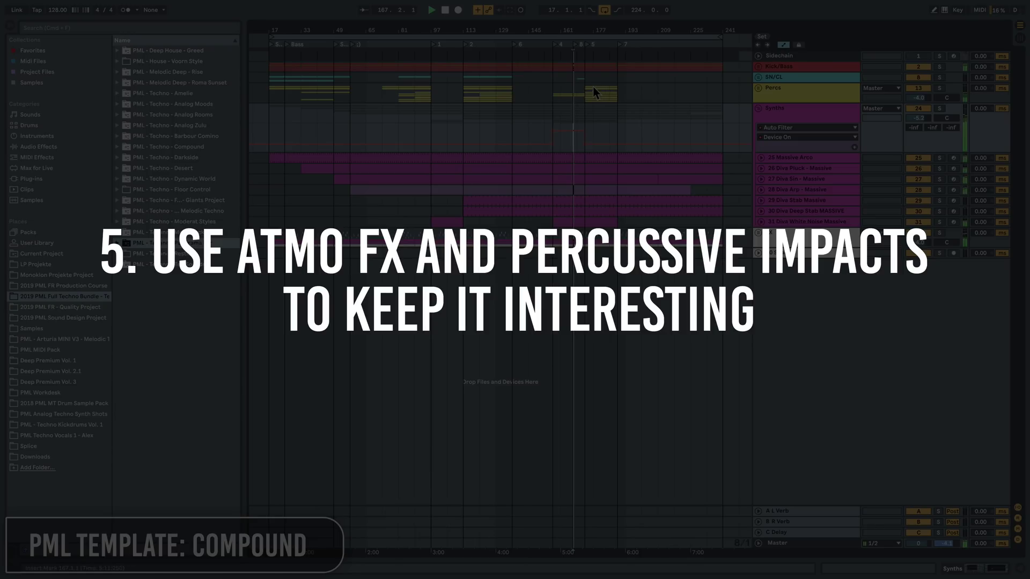
pyautogui.moveTo(579, 30); pyautogui.dragTo(580, 102)
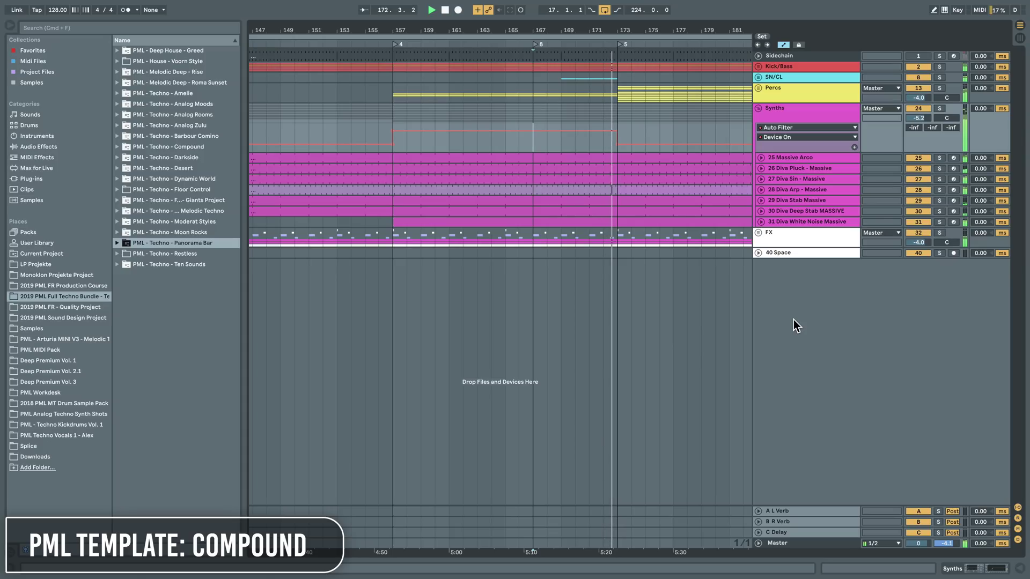
pyautogui.doubleClick(800, 112)
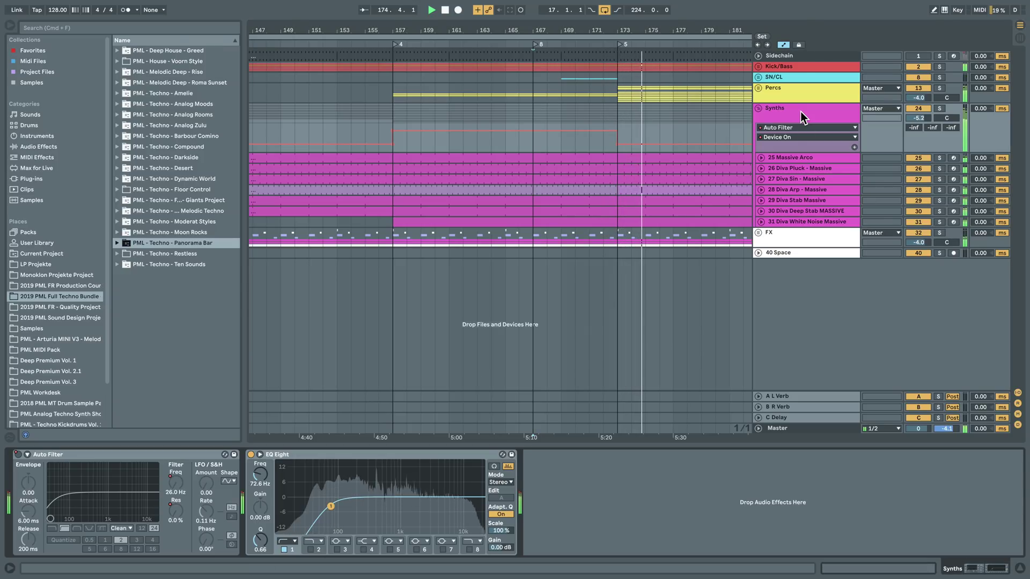
pyautogui.press('space')
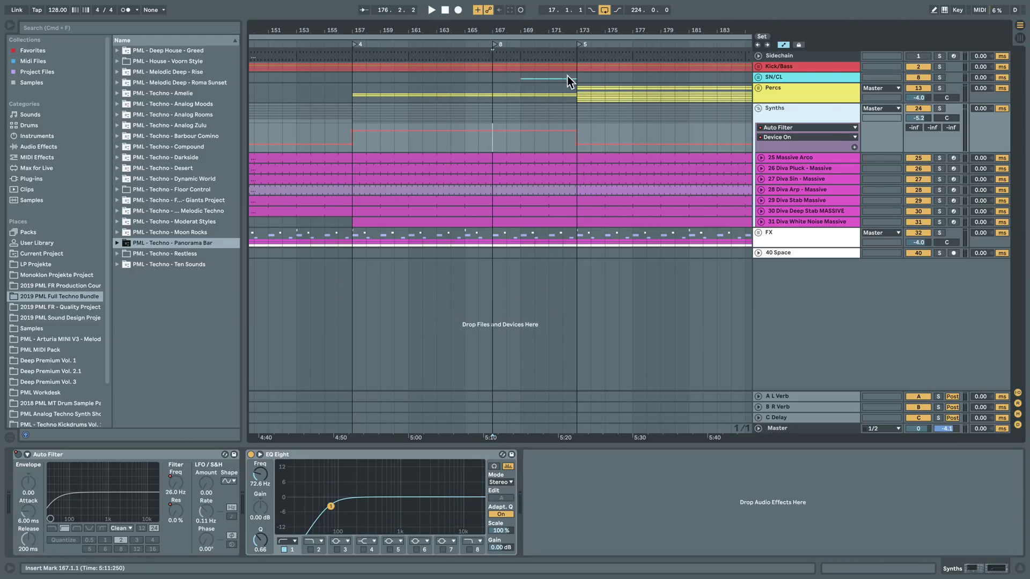
# Step: Unfold the FX group to reveal its tracks and place the insert marker at bar 137
pyautogui.moveTo(578, 30); pyautogui.dragTo(661, 27)
pyautogui.moveTo(525, 30); pyautogui.dragTo(551, 10)
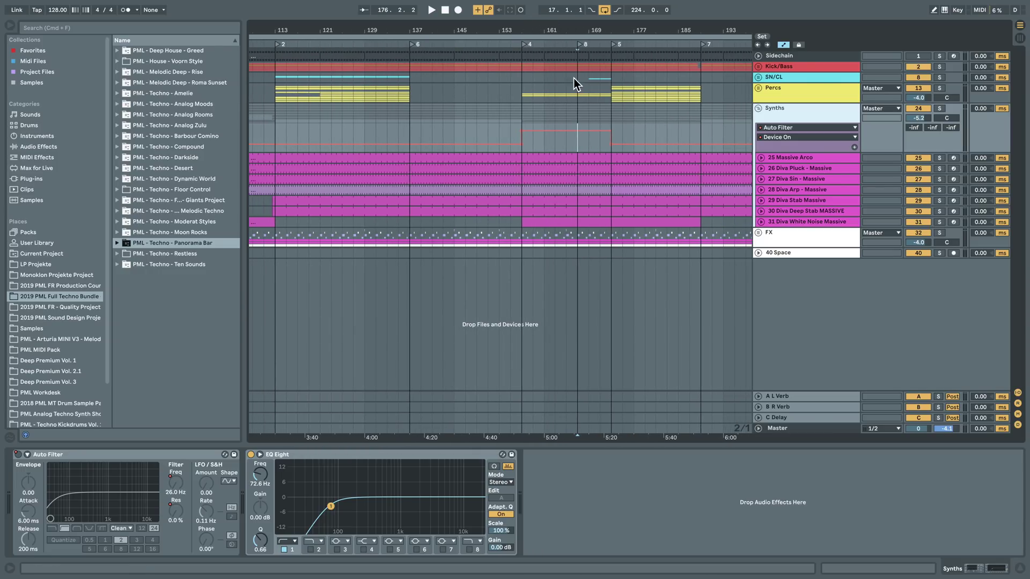
pyautogui.click(758, 232)
pyautogui.click(410, 258)
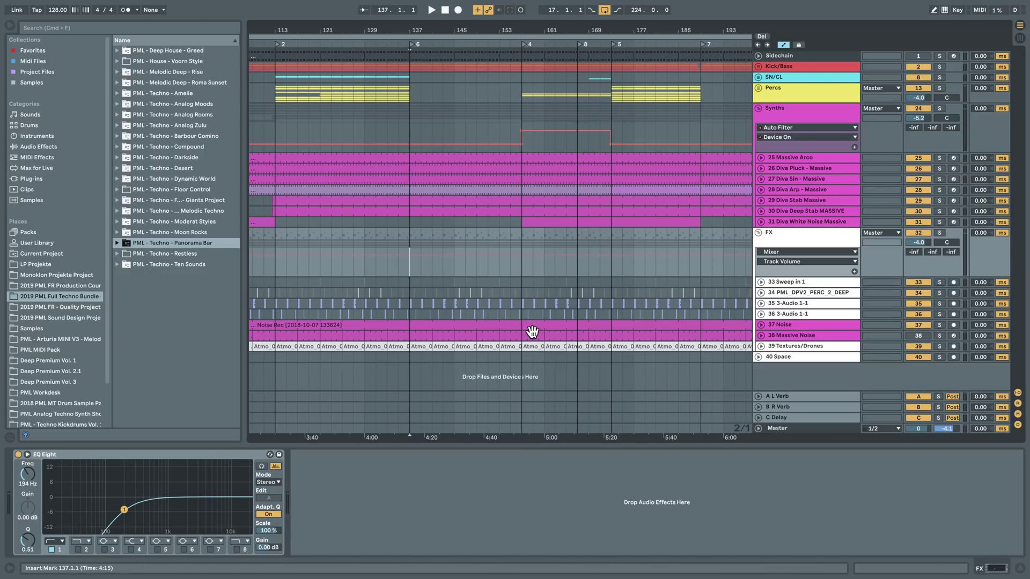
# Step: Show the Synths group's devices at bar 137 and the EQ Eight on the FX group
pyautogui.moveTo(490, 33)
pyautogui.mouseDown()
pyautogui.moveTo(491, 10)
pyautogui.moveTo(487, 43)
pyautogui.mouseUp()
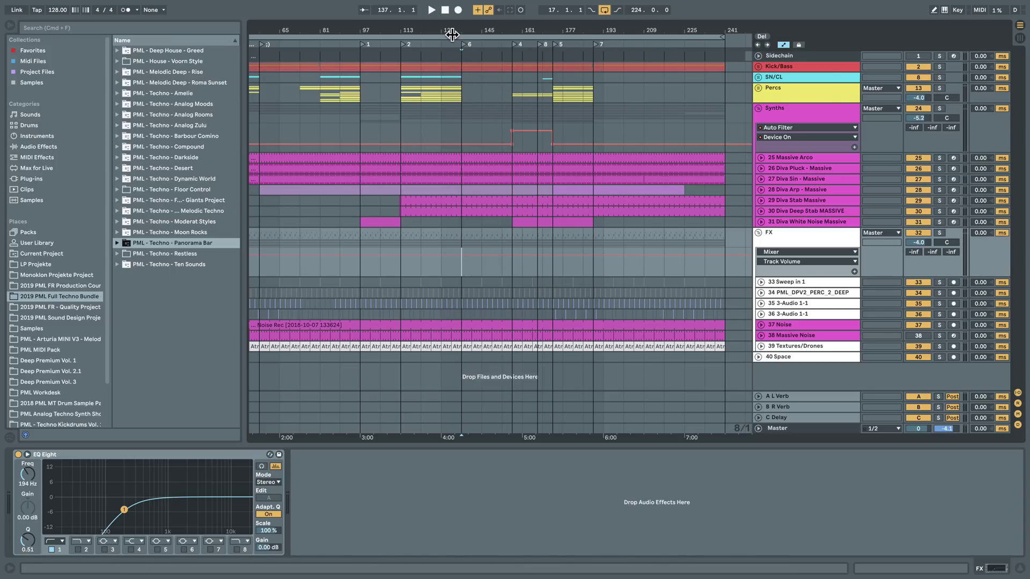
pyautogui.moveTo(463, 32); pyautogui.dragTo(463, 44)
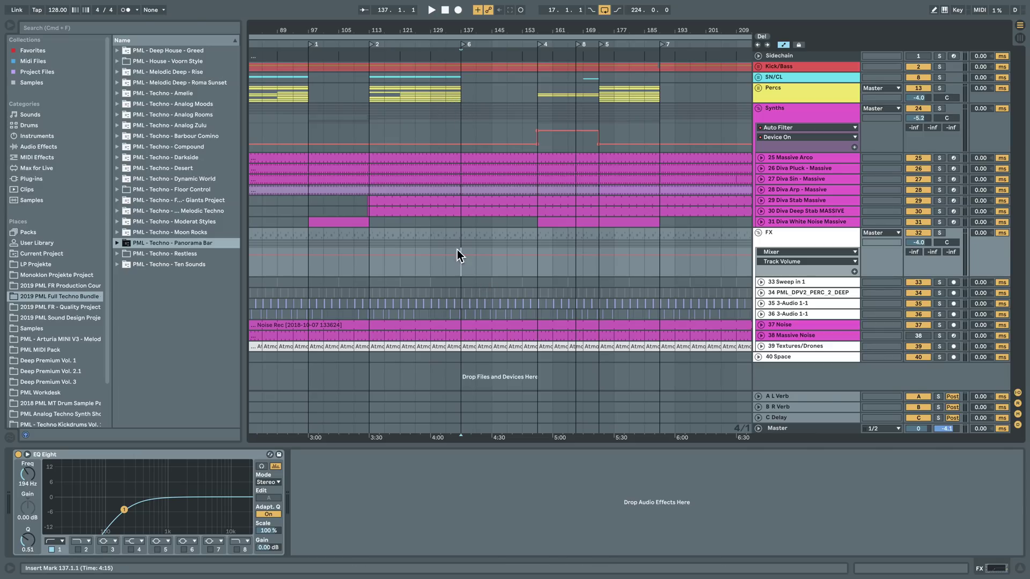
pyautogui.click(463, 123)
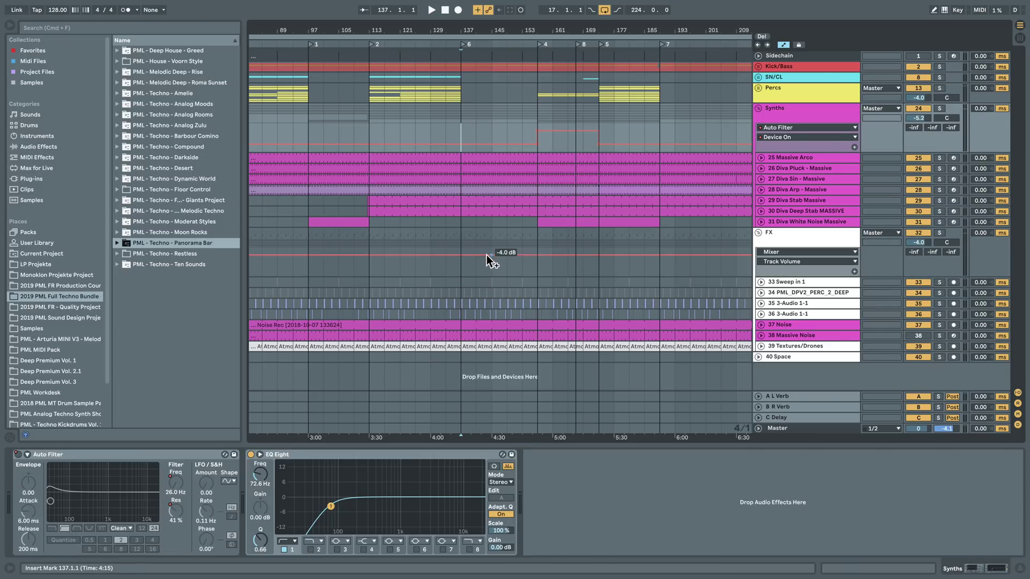
pyautogui.click(804, 230)
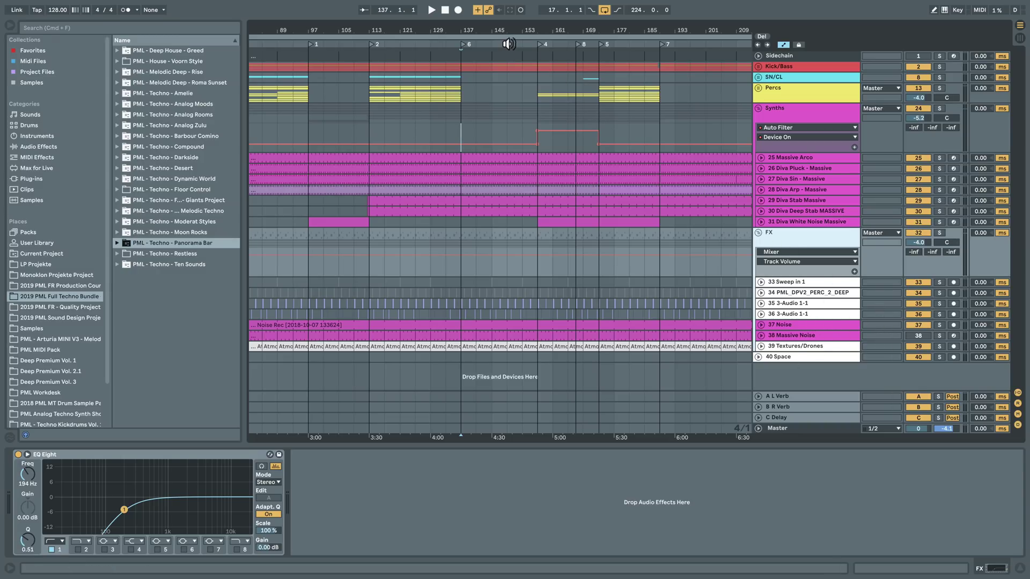
# Step: Play from bar 137, toggle the Synths group's activator, and unfold the 35 3-Audio 1-1 track to show its impact clips
pyautogui.moveTo(464, 35); pyautogui.dragTo(475, 195)
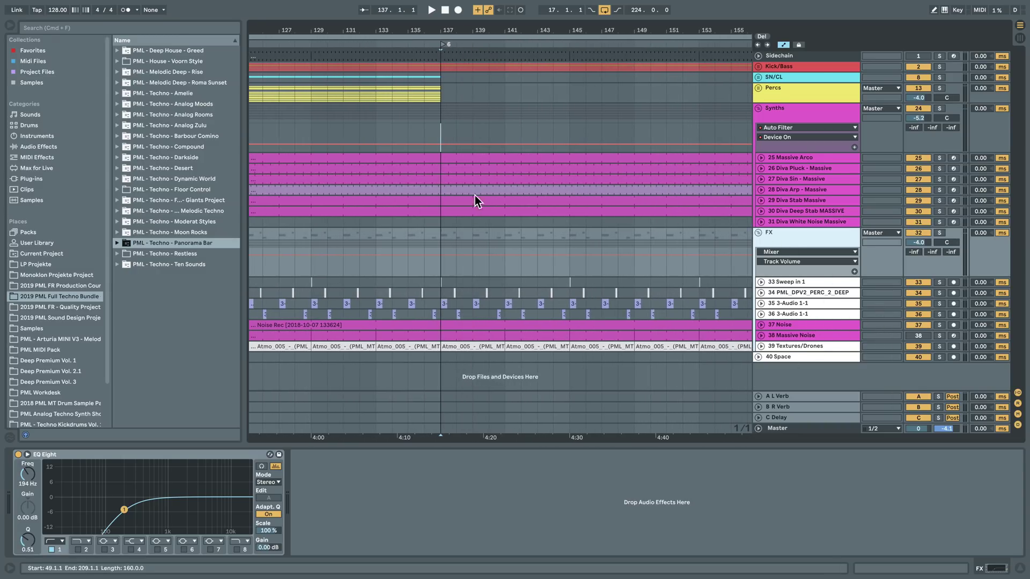
pyautogui.press('space')
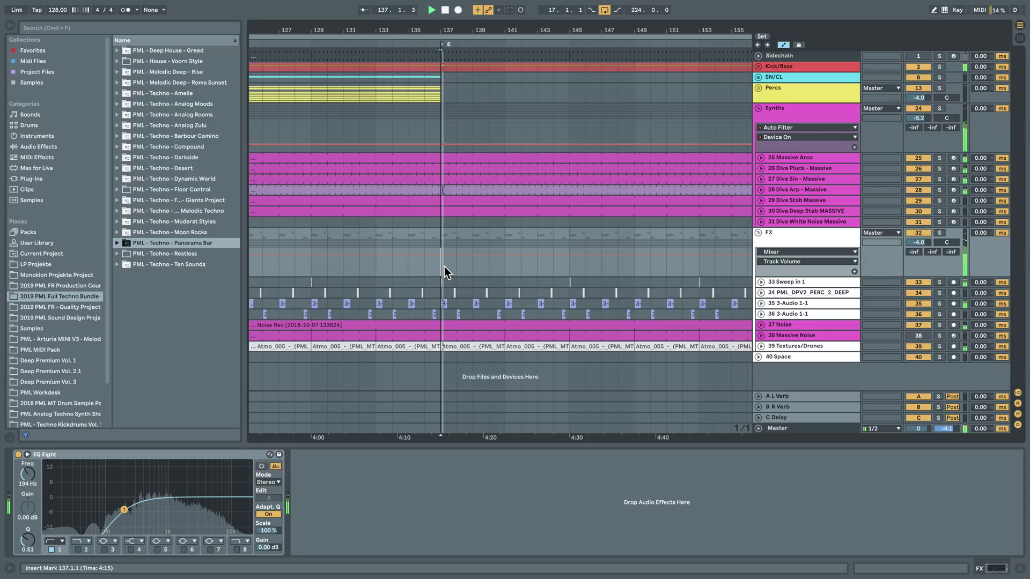
pyautogui.click(918, 110)
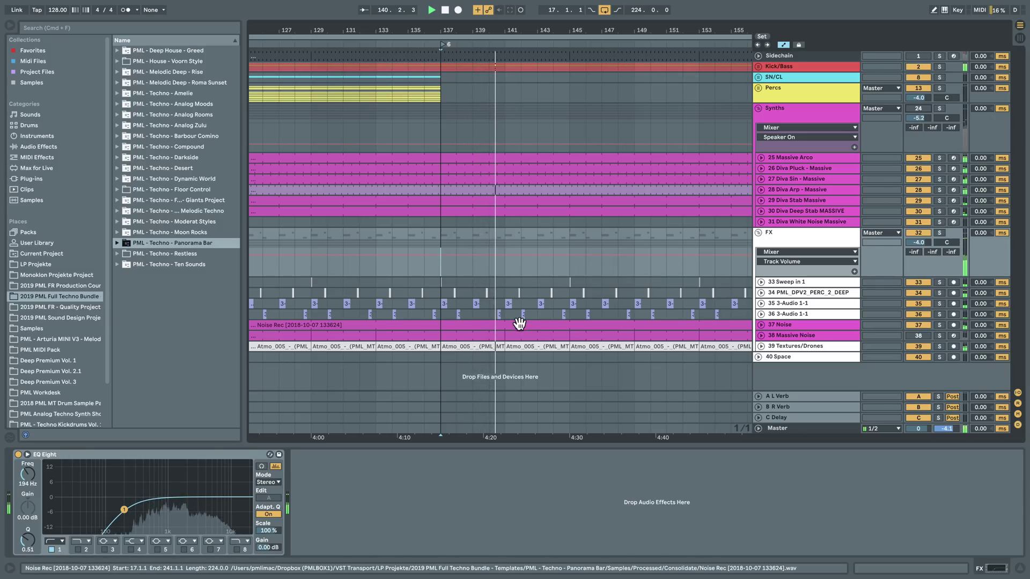
pyautogui.scroll(5, 529, 31)
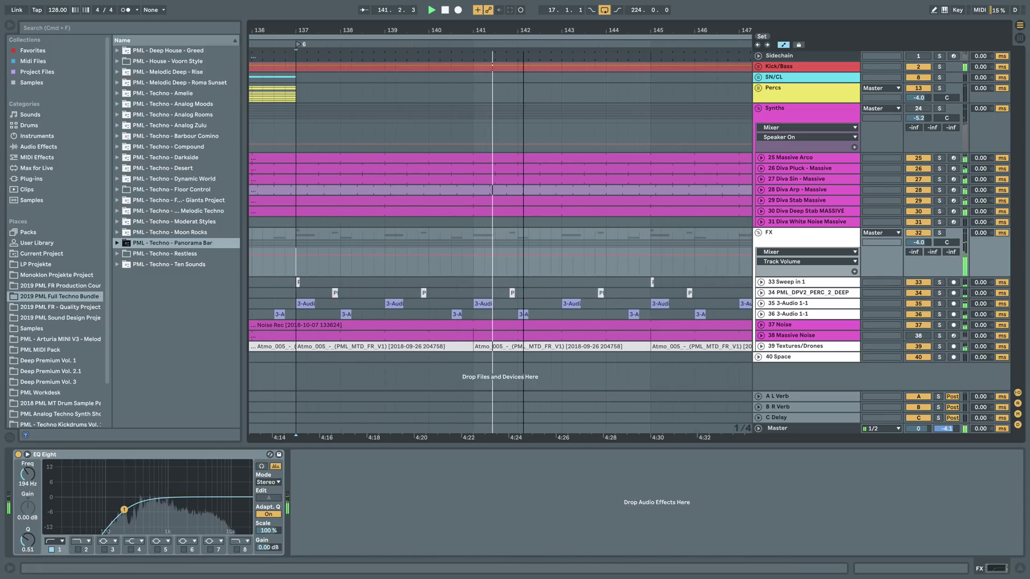
pyautogui.click(760, 304)
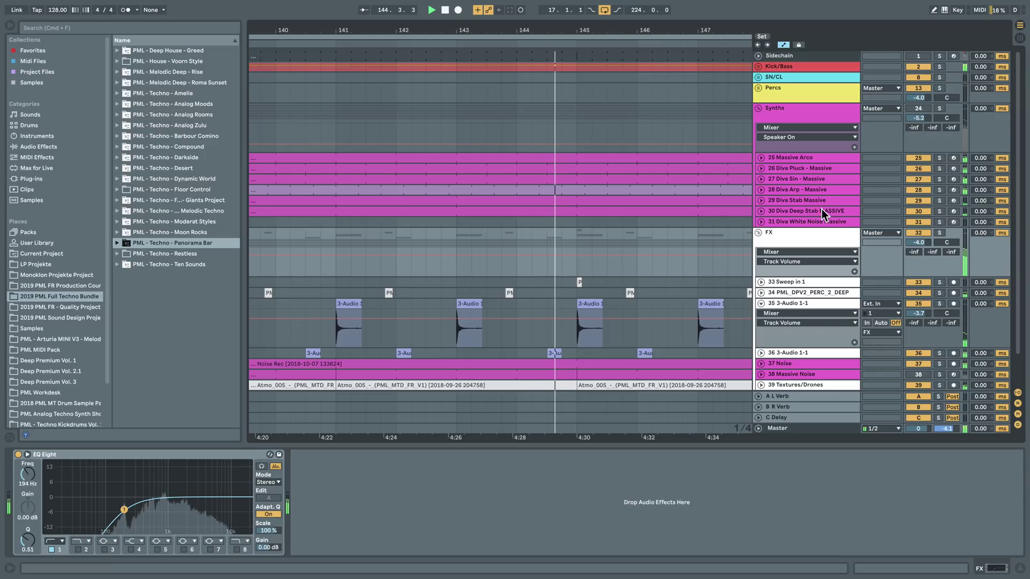
# Step: Toggle the FX group's activator, replay the section from bar 137, and widen the timeline around it
pyautogui.press('space')
pyautogui.click(922, 233)
pyautogui.moveTo(501, 31); pyautogui.dragTo(481, 118)
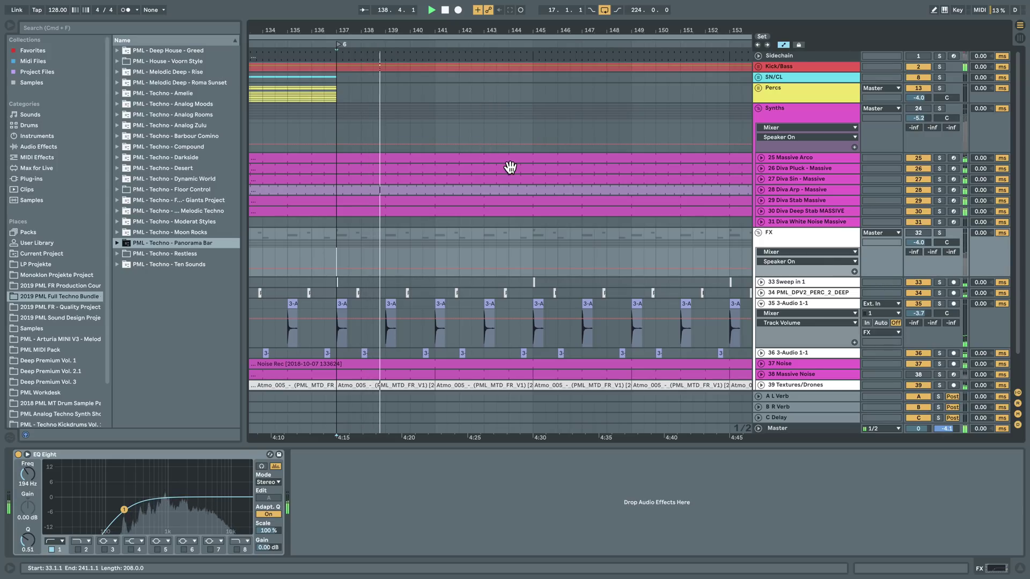
pyautogui.moveTo(519, 35); pyautogui.dragTo(522, 118)
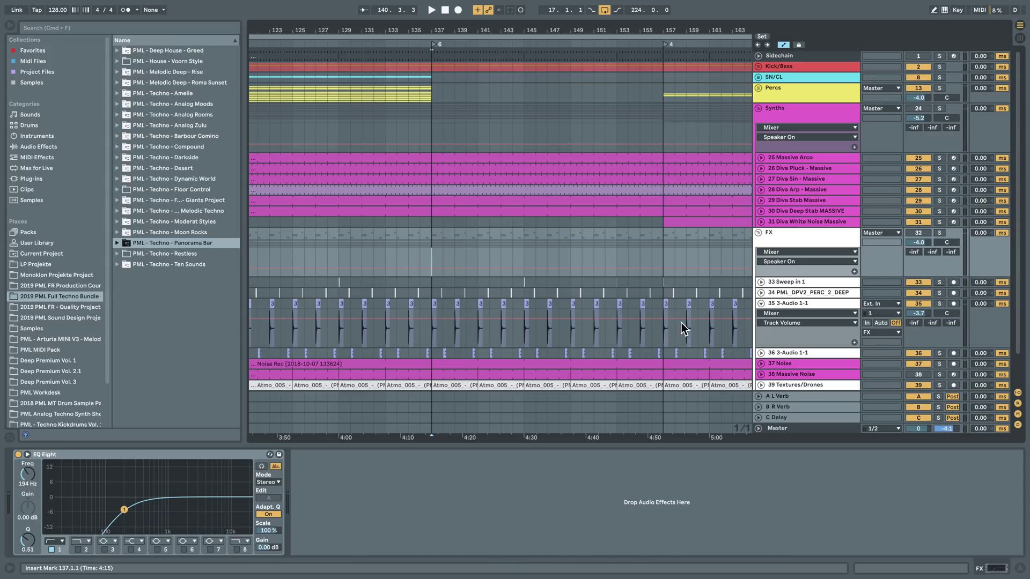
# Step: Select the 35 3-Audio 1-1 impact clip at bar 137 to show its devices, and play the track soloed
pyautogui.click(434, 303)
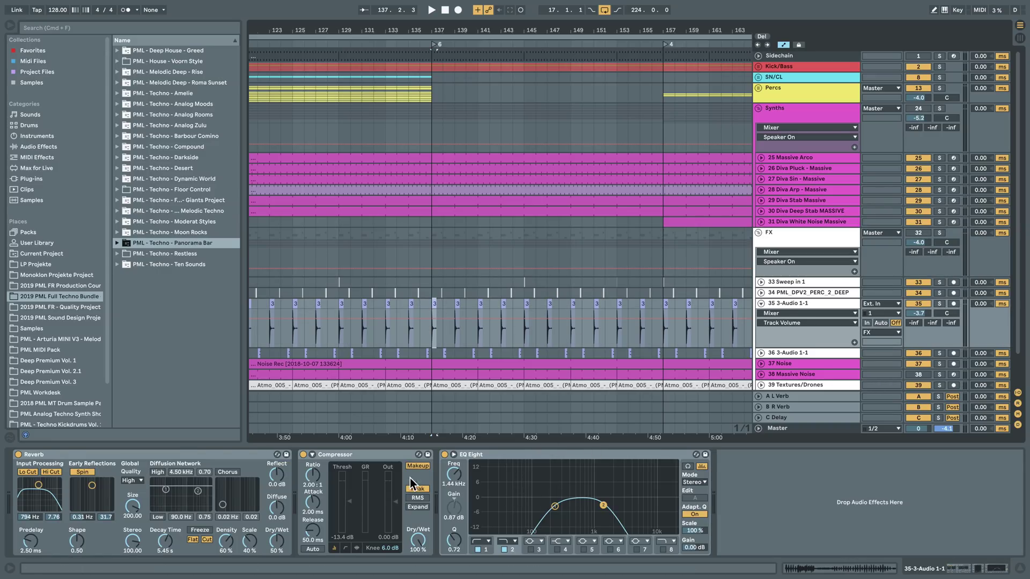
pyautogui.click(940, 304)
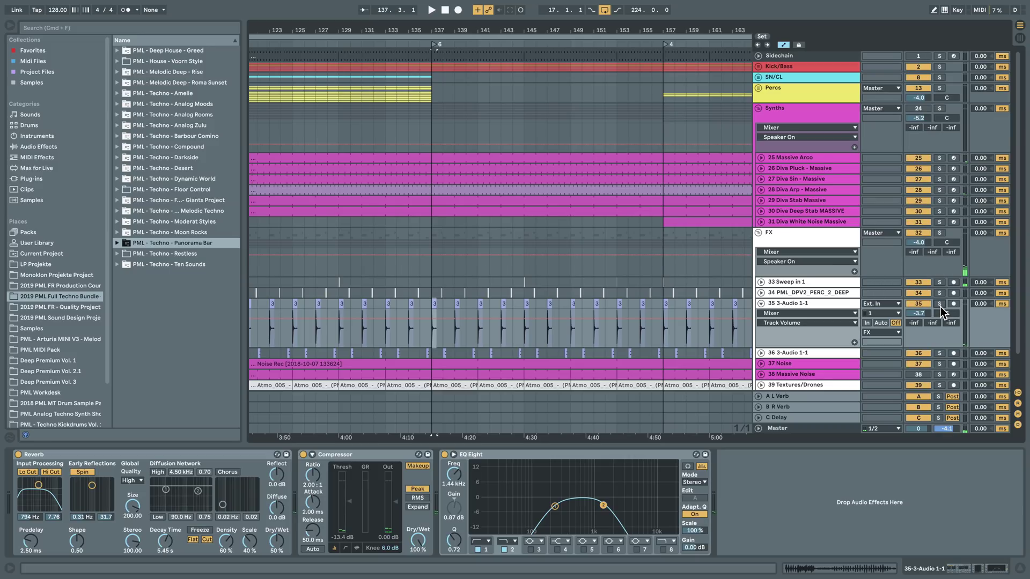
pyautogui.press('space')
pyautogui.press('space')
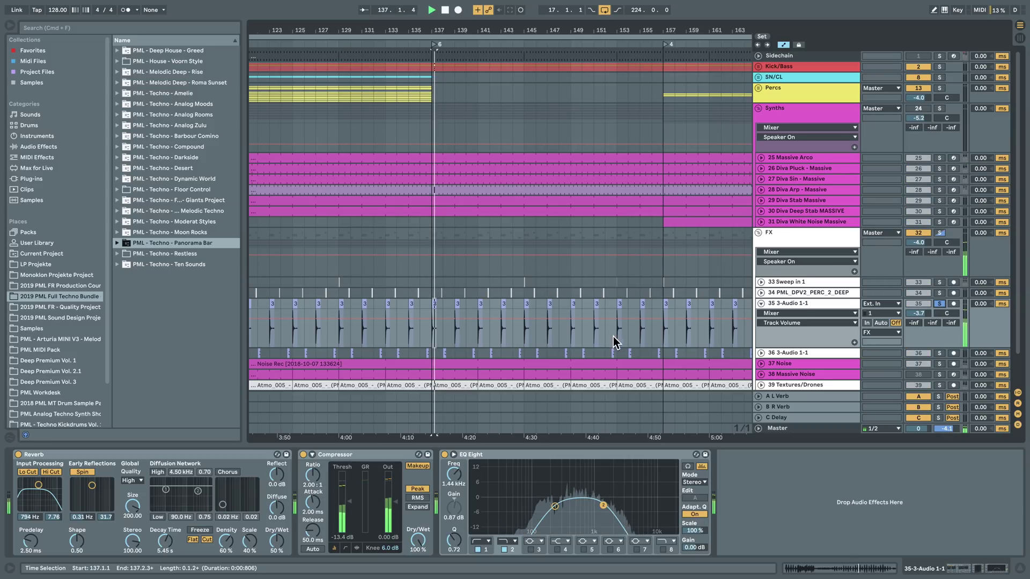
# Step: Solo the 37 Noise track, play it from bar 137, and unfold it to show its sidechain Compressor
pyautogui.click(939, 364)
pyautogui.press('space')
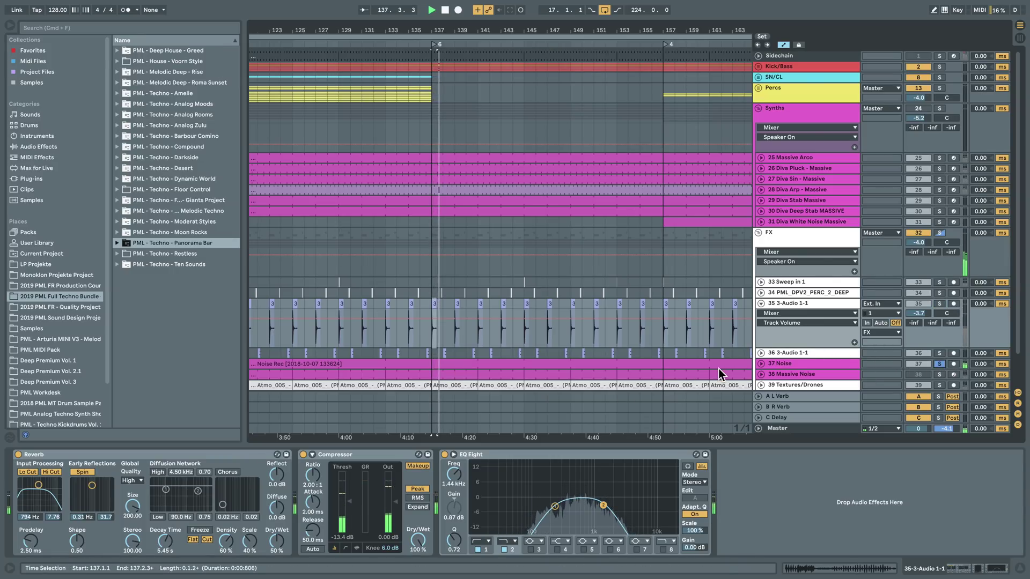
pyautogui.click(761, 364)
pyautogui.click(784, 363)
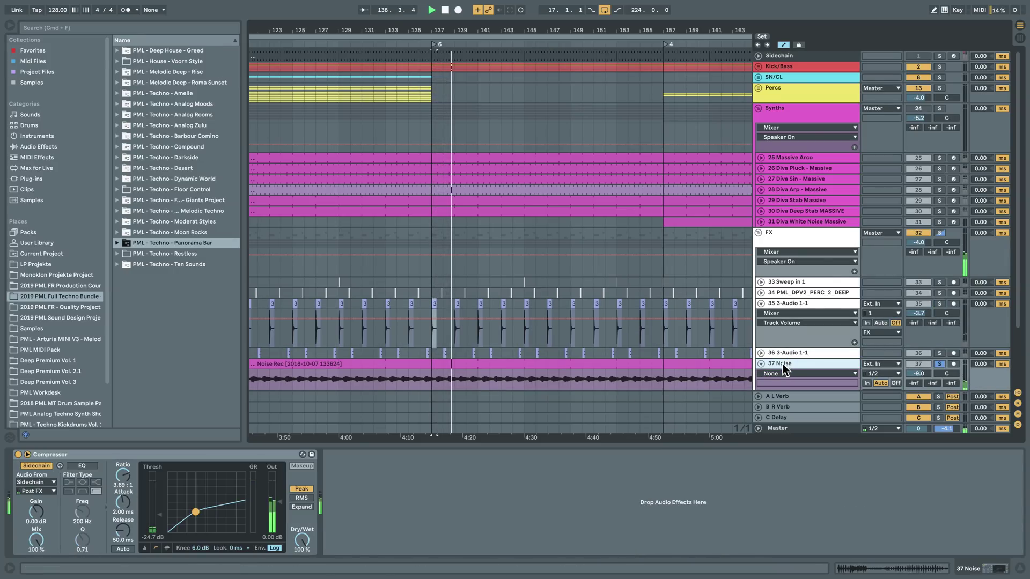
# Step: Solo the 38 Massive Noise track, show its device chain, play it from bar 137 and stop
pyautogui.scroll(-3, 784, 367)
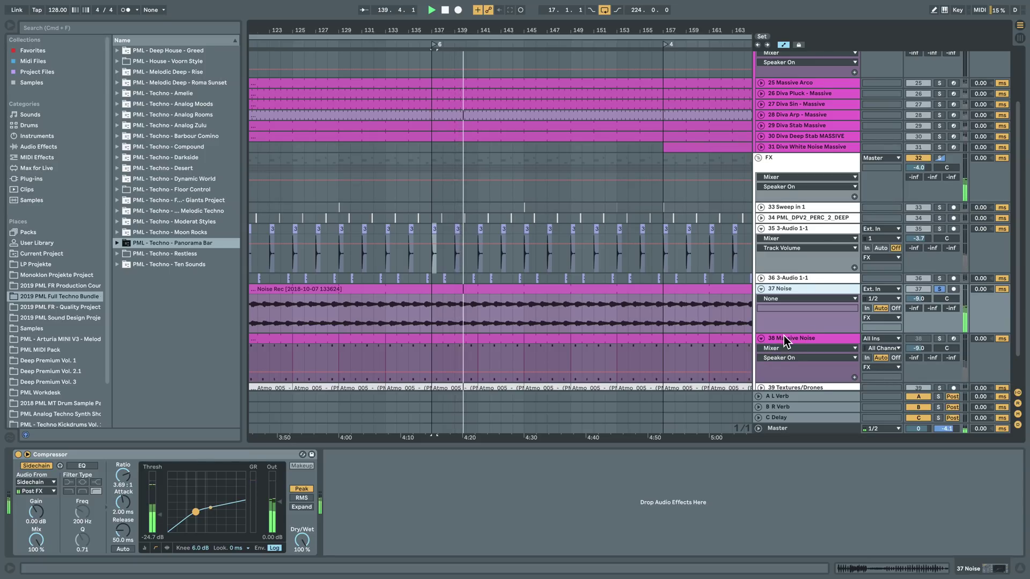
pyautogui.scroll(-2, 784, 335)
pyautogui.click(939, 300)
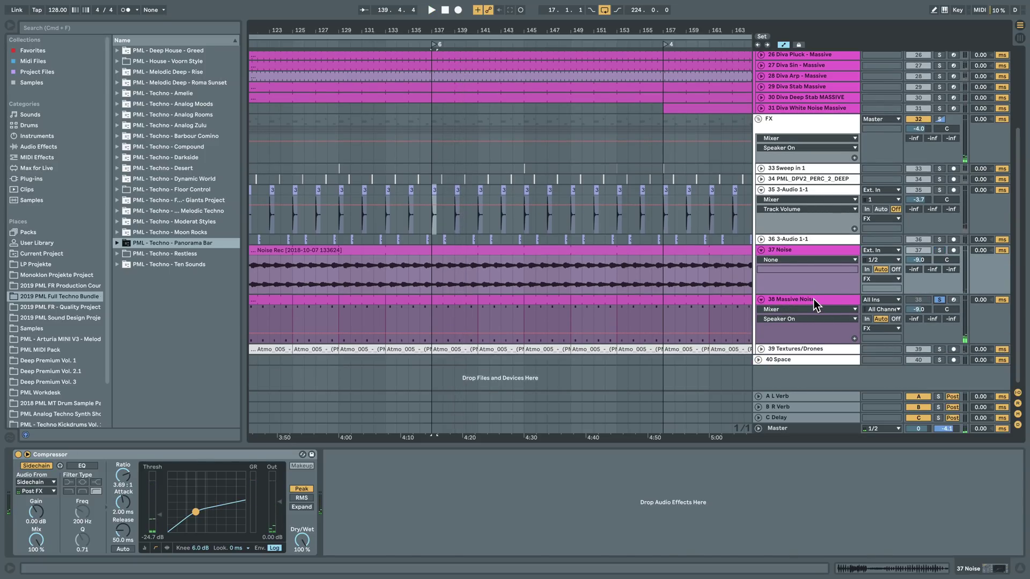
pyautogui.click(813, 298)
pyautogui.click(429, 320)
pyautogui.press('space')
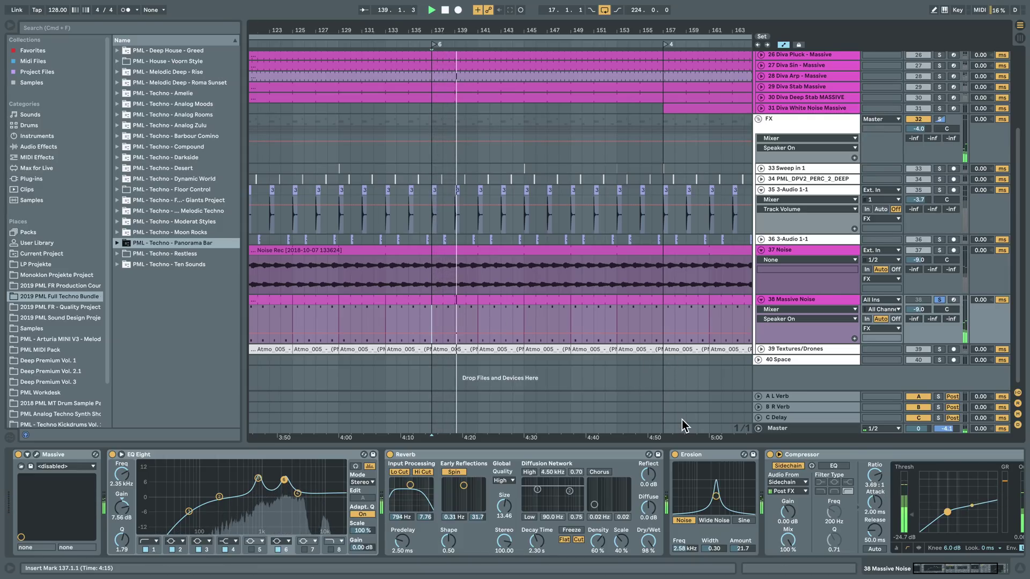
pyautogui.press('space')
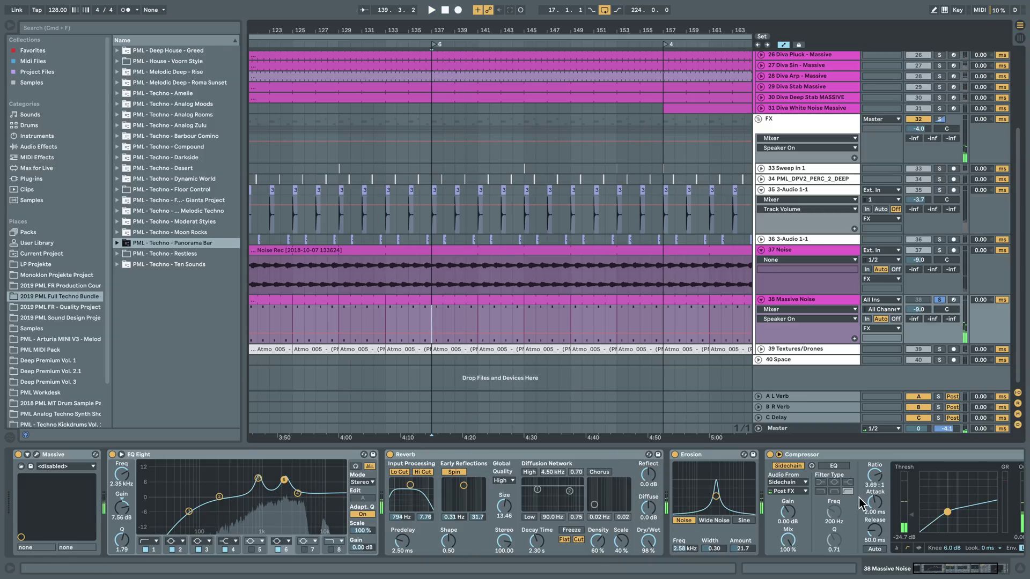
# Step: Open the Massive plug-in window of 38 Massive Noise to show its noise oscillator, and close the window
pyautogui.click(31, 466)
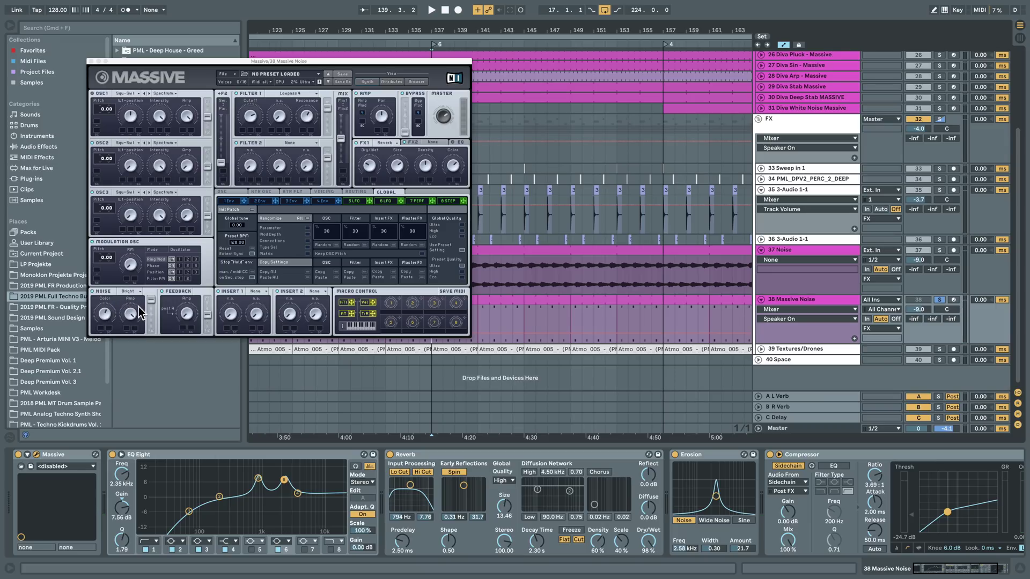
pyautogui.click(91, 62)
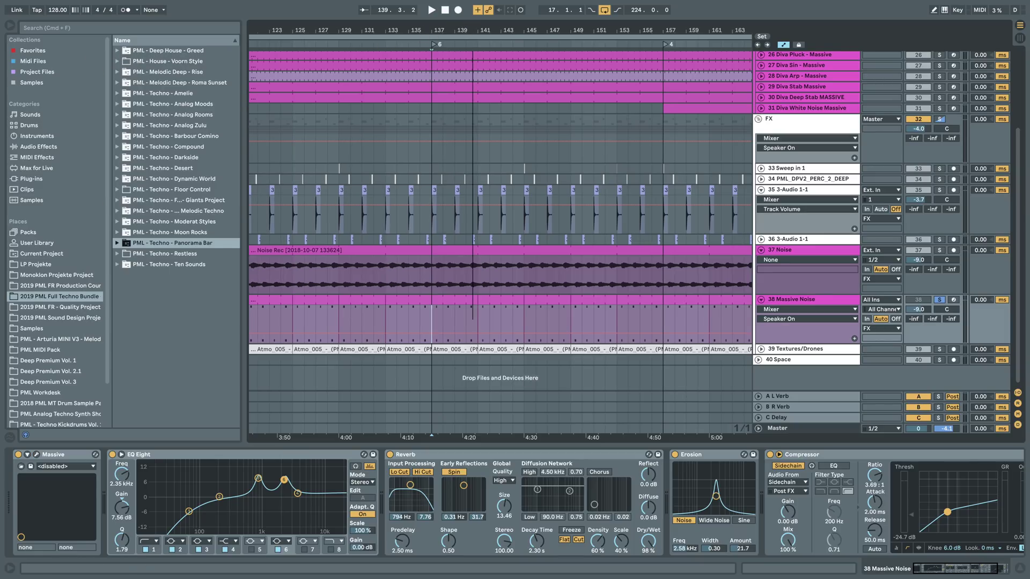
pyautogui.scroll(-10, 575, 295)
pyautogui.scroll(5, 575, 294)
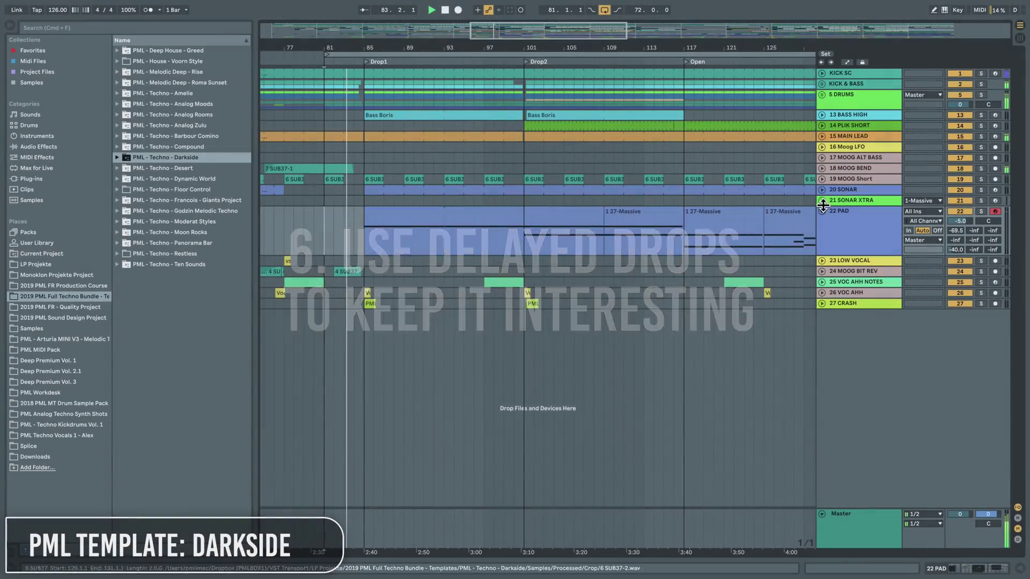
# Step: Show the 22 PAD track's filter cutoff automation in the Darkside template and unfold 15 MAIN LEAD around Drop1
pyautogui.click(838, 212)
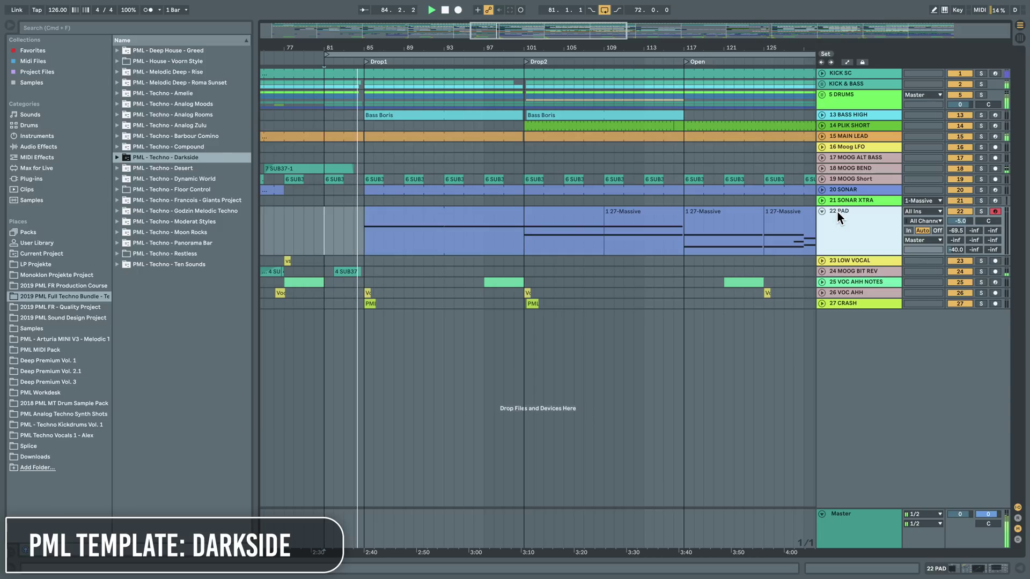
pyautogui.press('a')
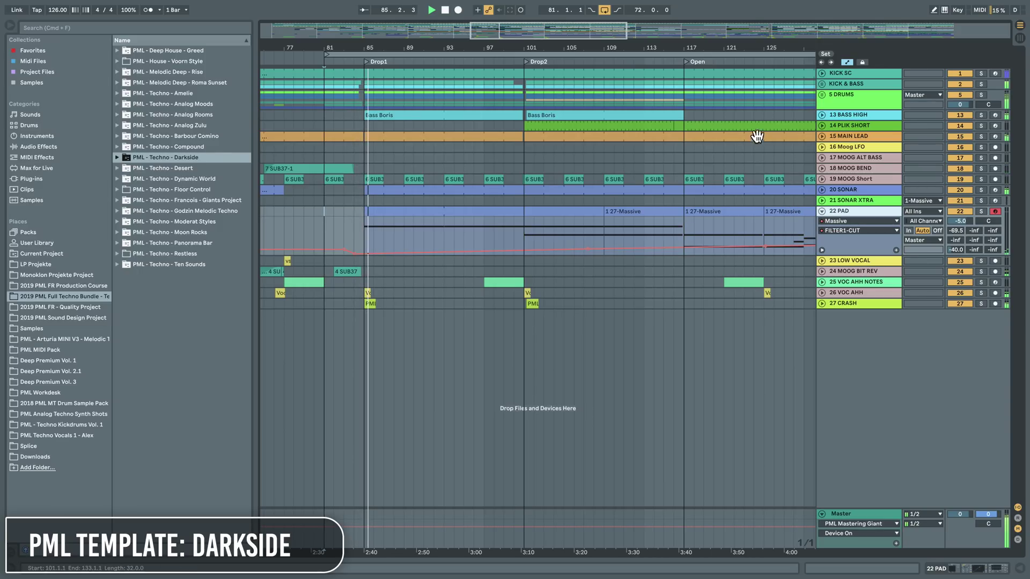
pyautogui.click(822, 136)
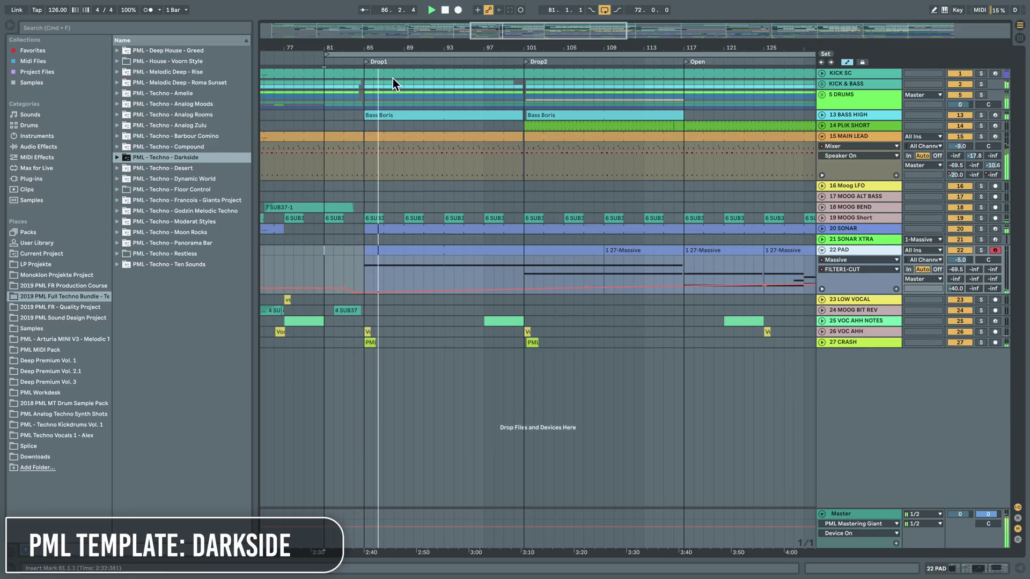
pyautogui.moveTo(373, 48); pyautogui.dragTo(435, 65)
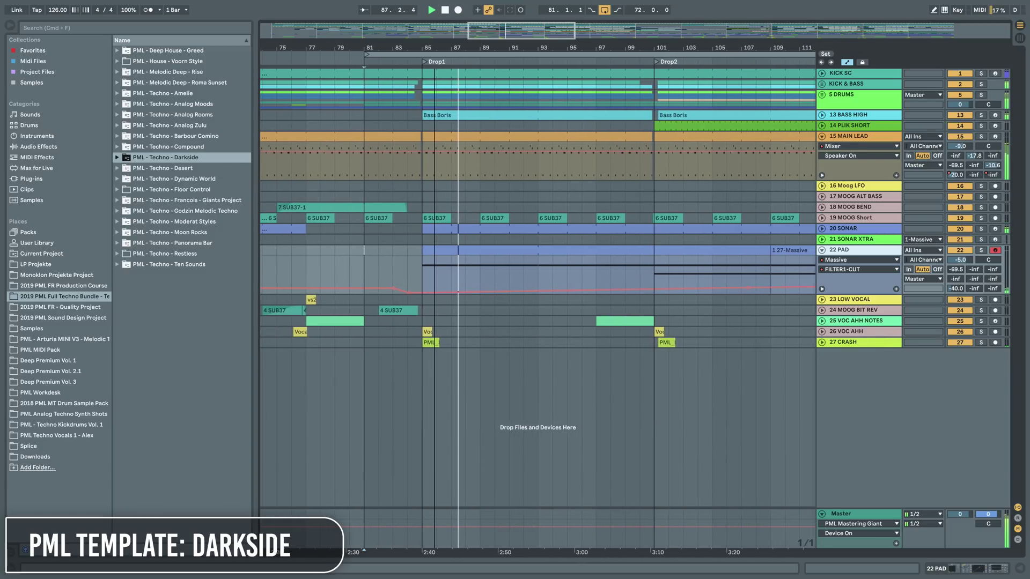
# Step: Follow playback from Drop1 into Drop2, then stop and examine the gap in the clips at bar 101
pyautogui.click(591, 62)
pyautogui.moveTo(603, 49); pyautogui.dragTo(584, 65)
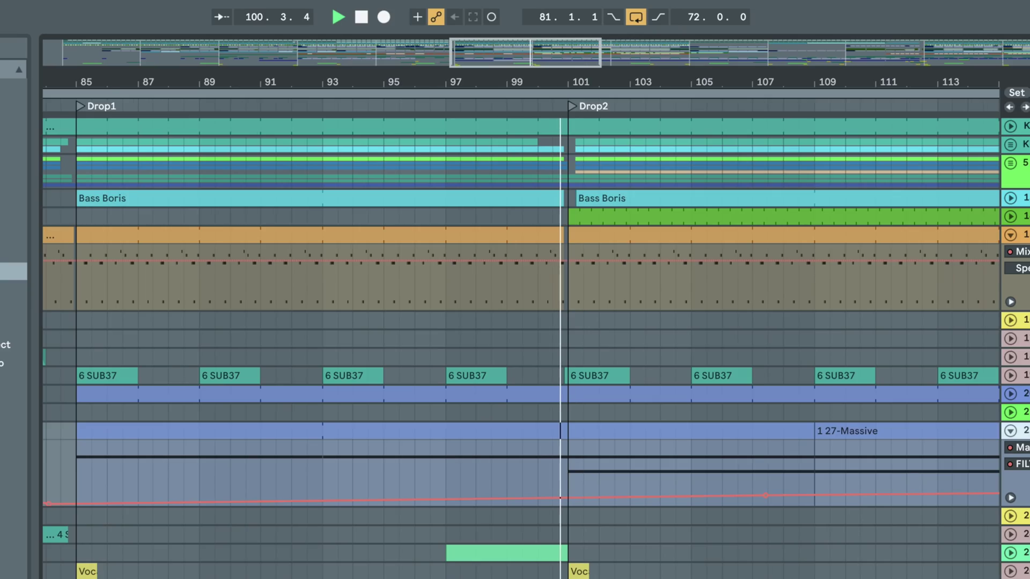
pyautogui.moveTo(572, 81); pyautogui.dragTo(573, 110)
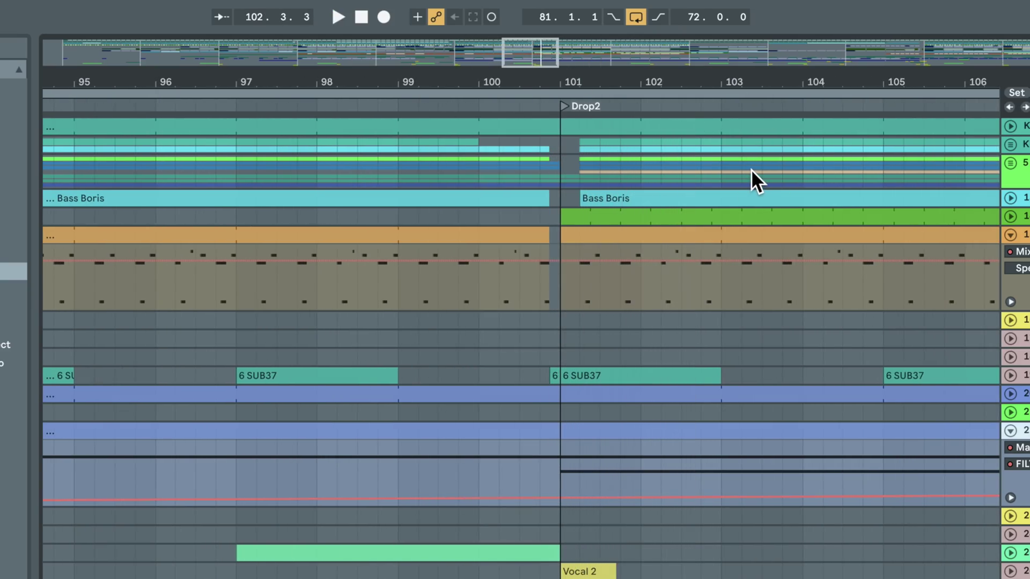
# Step: Play the lead-in to Drop1 at bar 85, stop playback, and bring the Drop2 section into view
pyautogui.moveTo(406, 48); pyautogui.dragTo(405, 92)
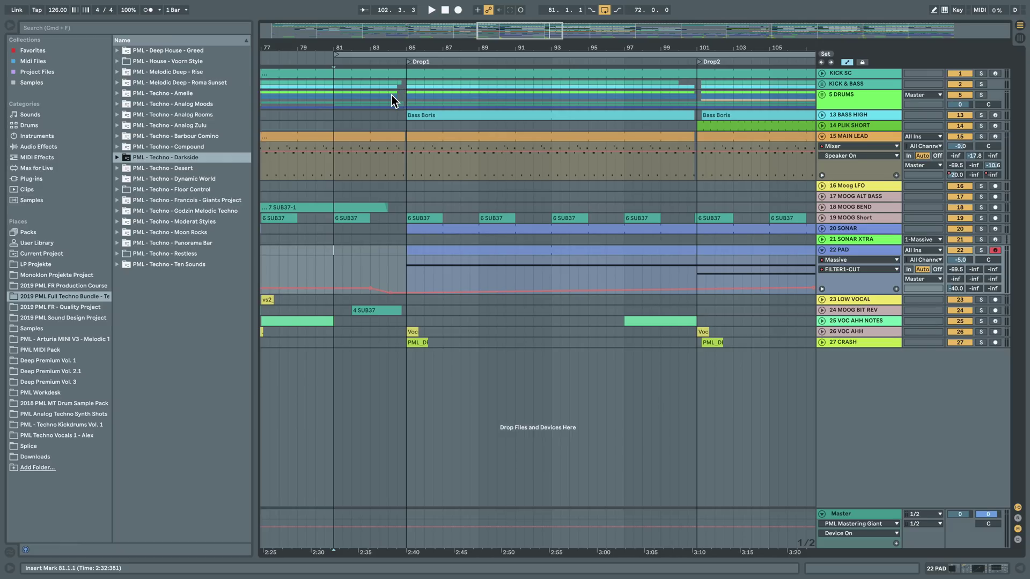
pyautogui.click(377, 59)
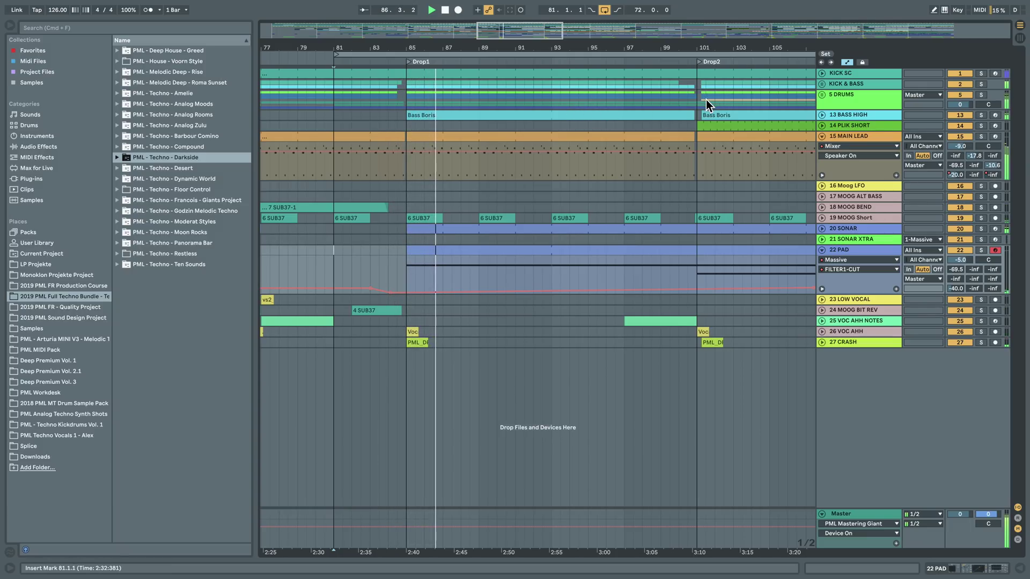
pyautogui.press('space')
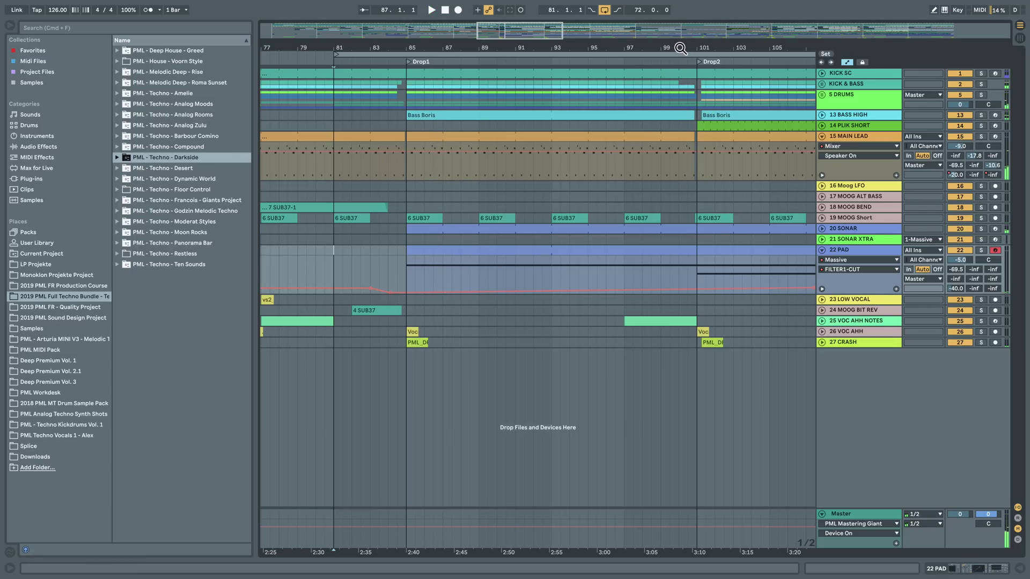
pyautogui.hscroll(5, 590, 101)
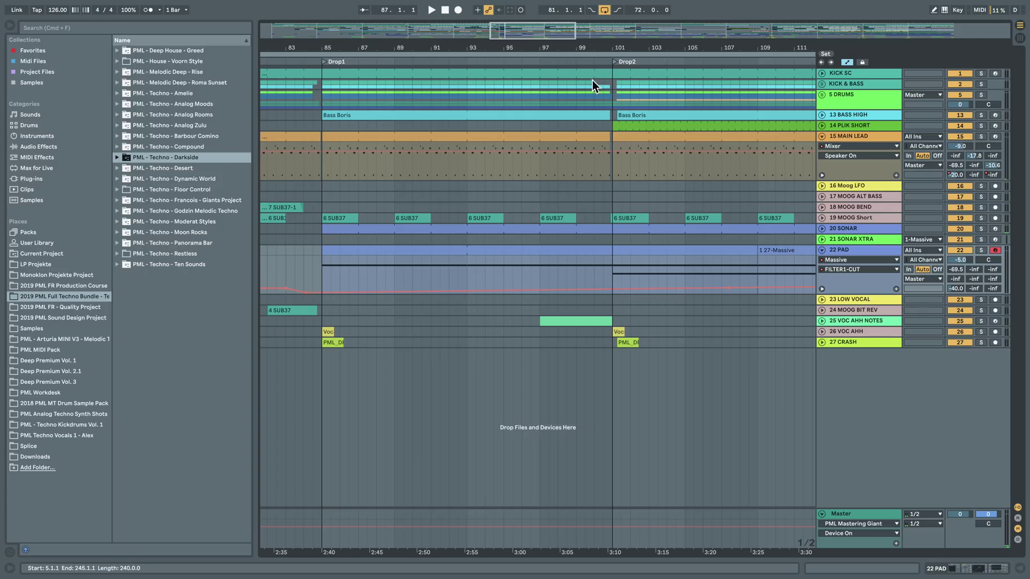
# Step: Unfold the 14 PLIK SHORT track and play the transition into Drop2 from bar 99
pyautogui.click(821, 125)
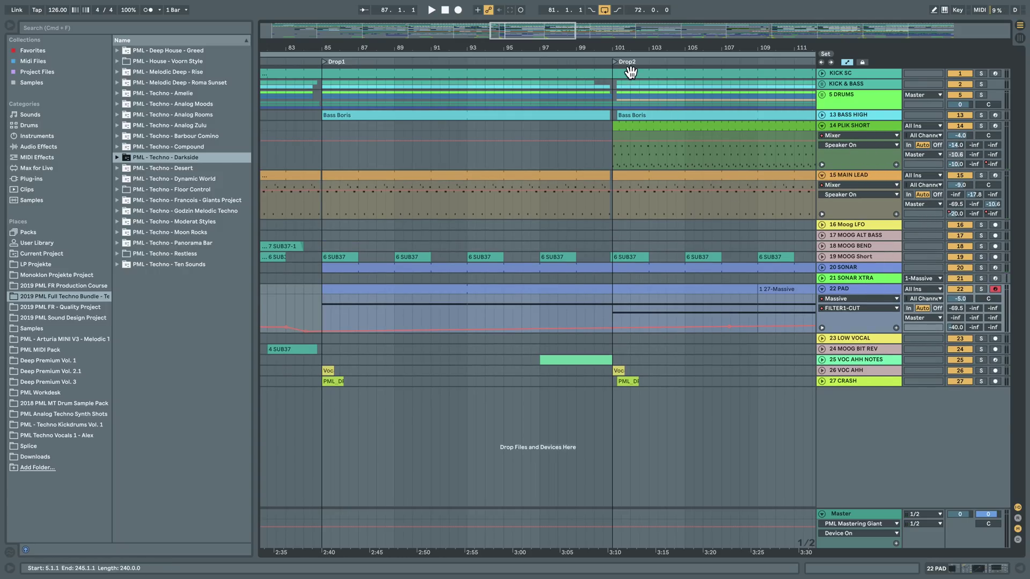
pyautogui.moveTo(619, 48); pyautogui.dragTo(612, 59)
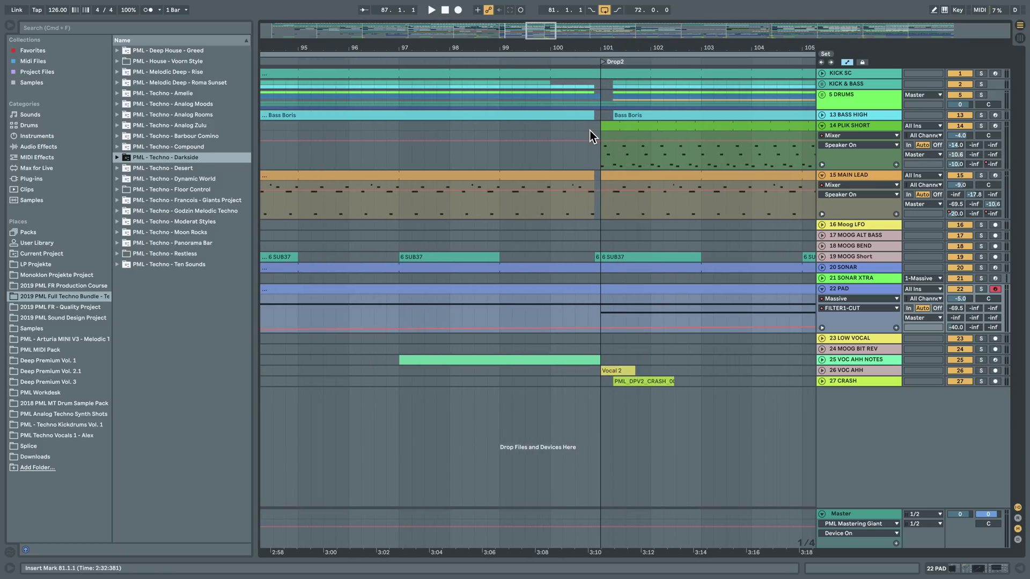
pyautogui.click(502, 126)
pyautogui.press('space')
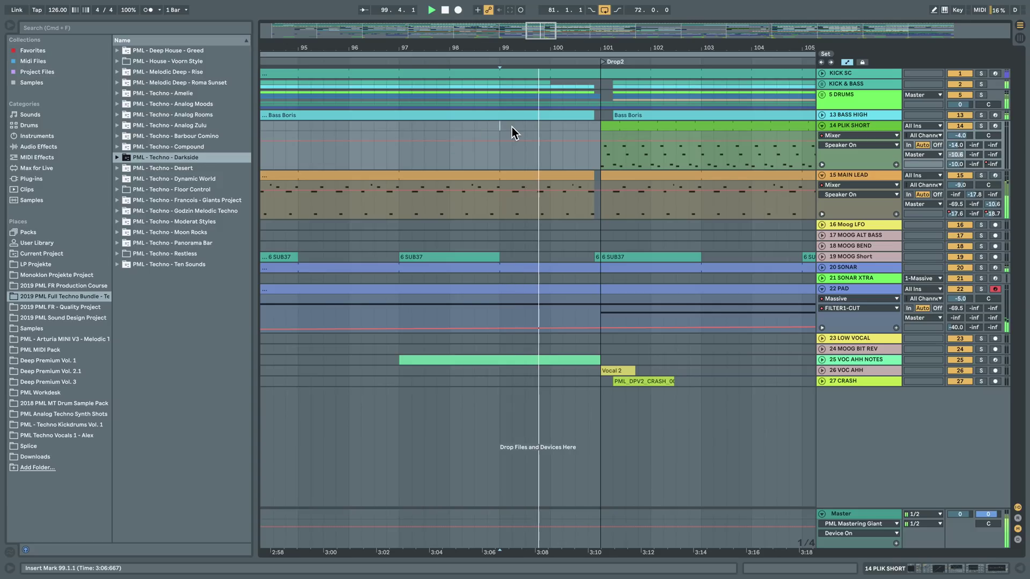
# Step: Examine the delayed entry at Drop2 up close, replay the transition, and show the arrangement from Mini Break to Open
pyautogui.moveTo(626, 49); pyautogui.dragTo(624, 88)
pyautogui.press('space')
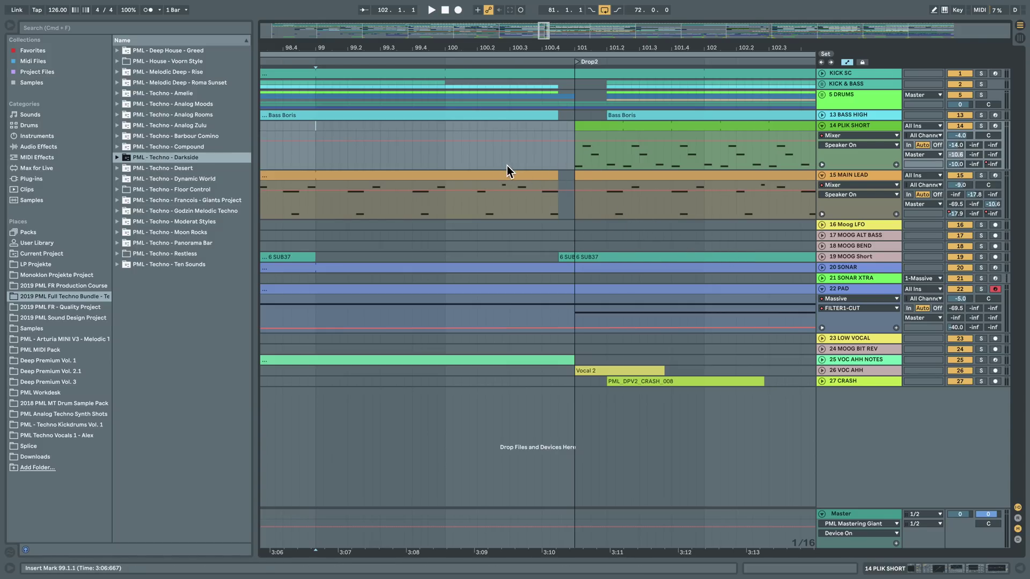
pyautogui.click(414, 54)
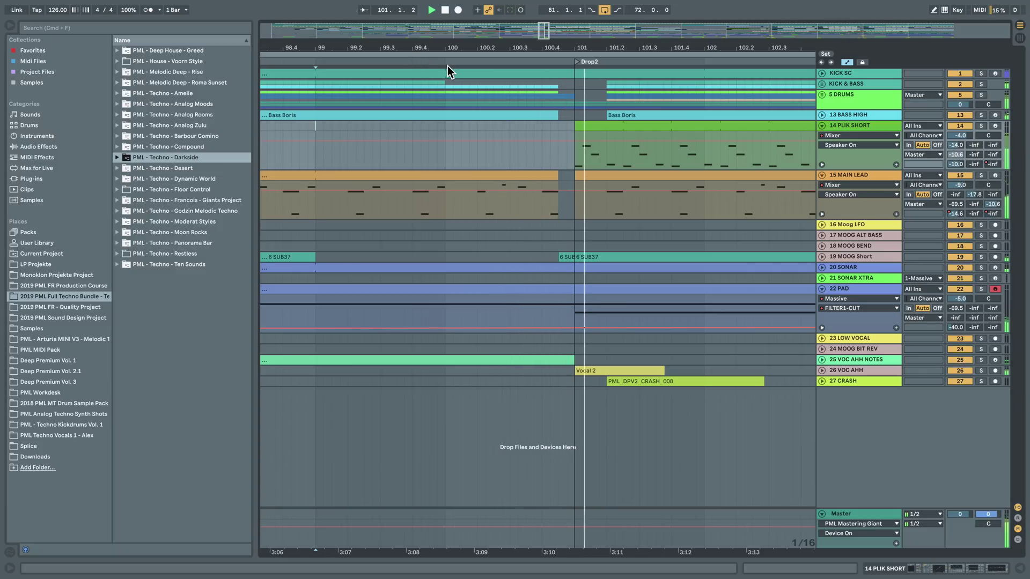
pyautogui.moveTo(588, 51); pyautogui.dragTo(588, 3)
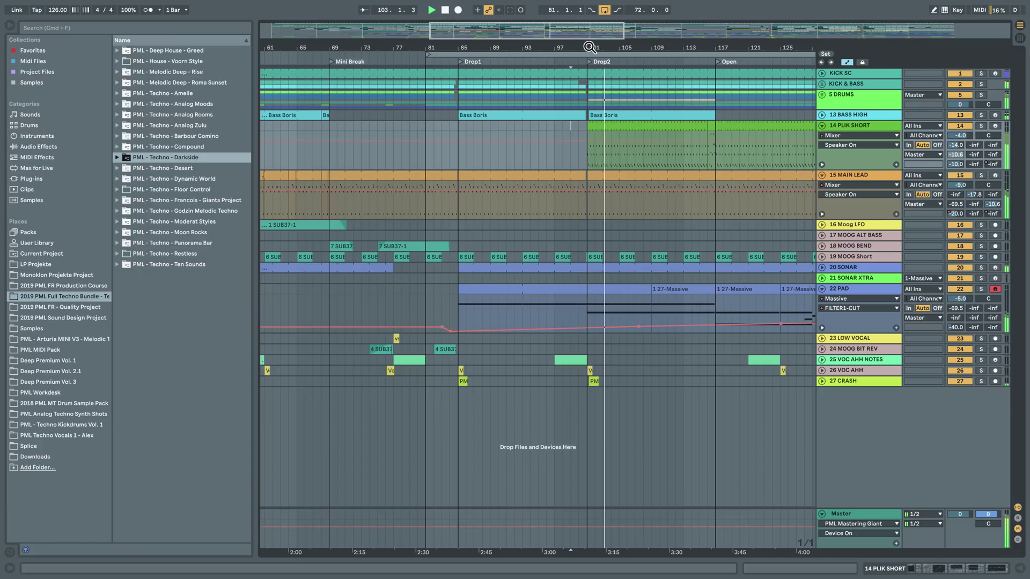
# Step: Follow playback into Drop Fat, stop it, and show the arrangement from Gogo to section 2.1
pyautogui.moveTo(613, 50); pyautogui.dragTo(557, 36)
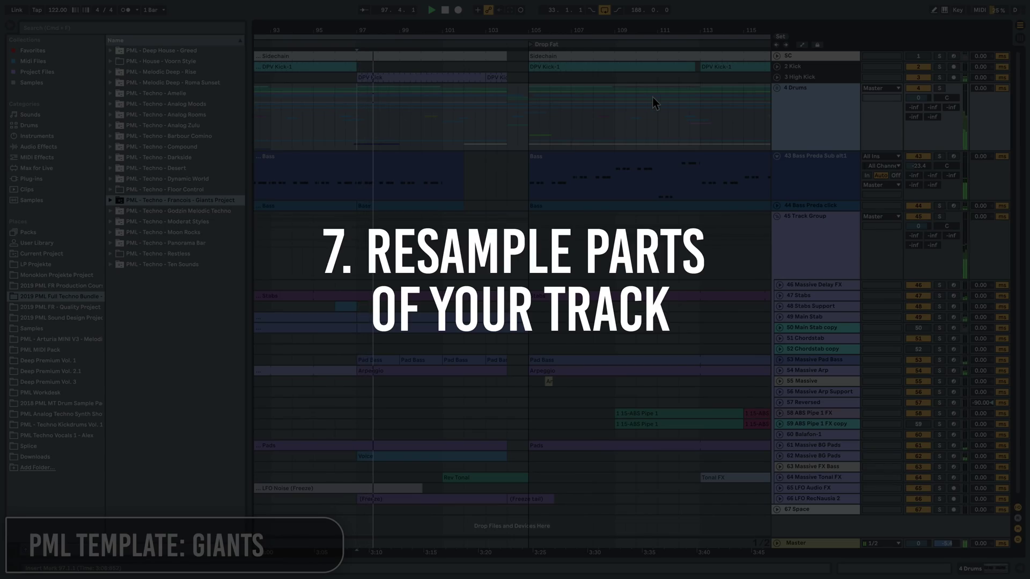
pyautogui.moveTo(548, 30); pyautogui.dragTo(512, 7)
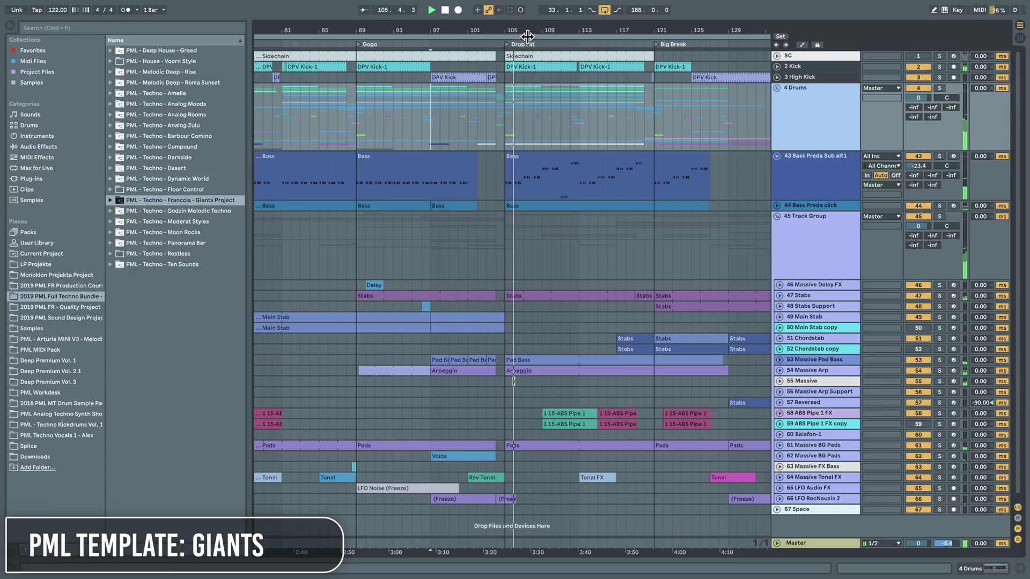
pyautogui.moveTo(538, 29); pyautogui.dragTo(451, 13)
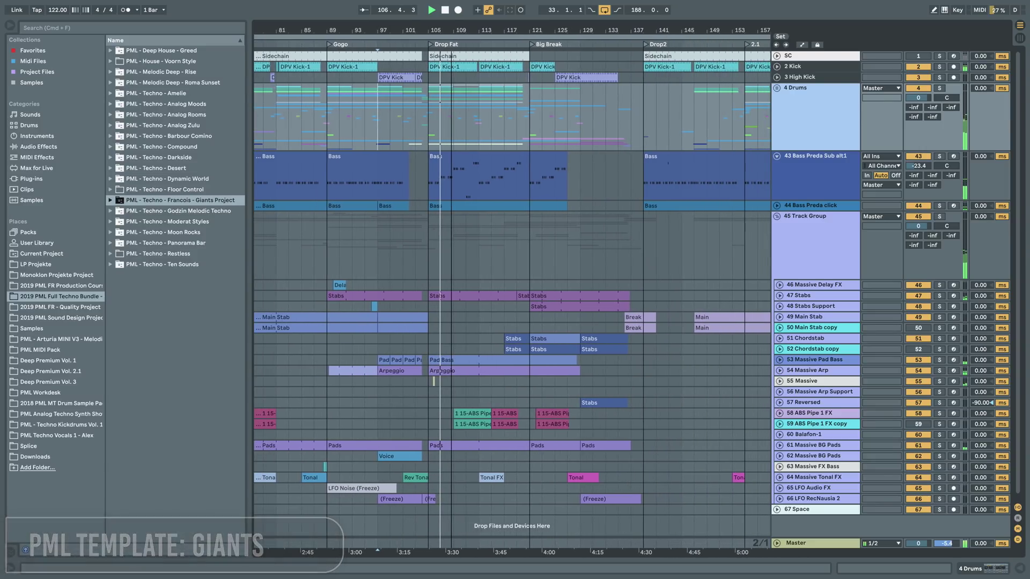
pyautogui.press('-')
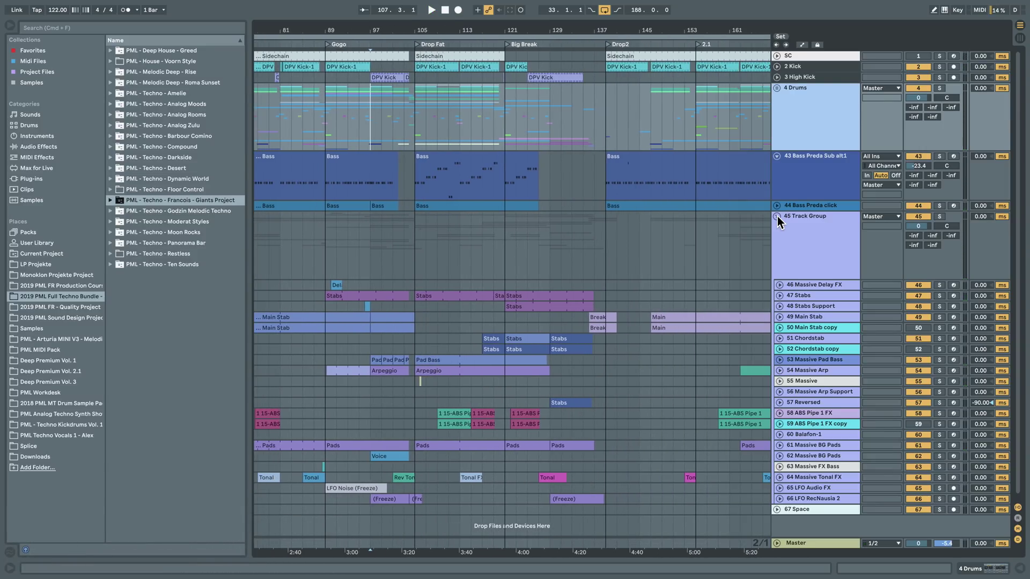
# Step: Fold 45 Track Group near the Big Break, insert an audio track below it, and unfold the new track at a larger height
pyautogui.click(777, 216)
pyautogui.moveTo(591, 24); pyautogui.dragTo(558, 28)
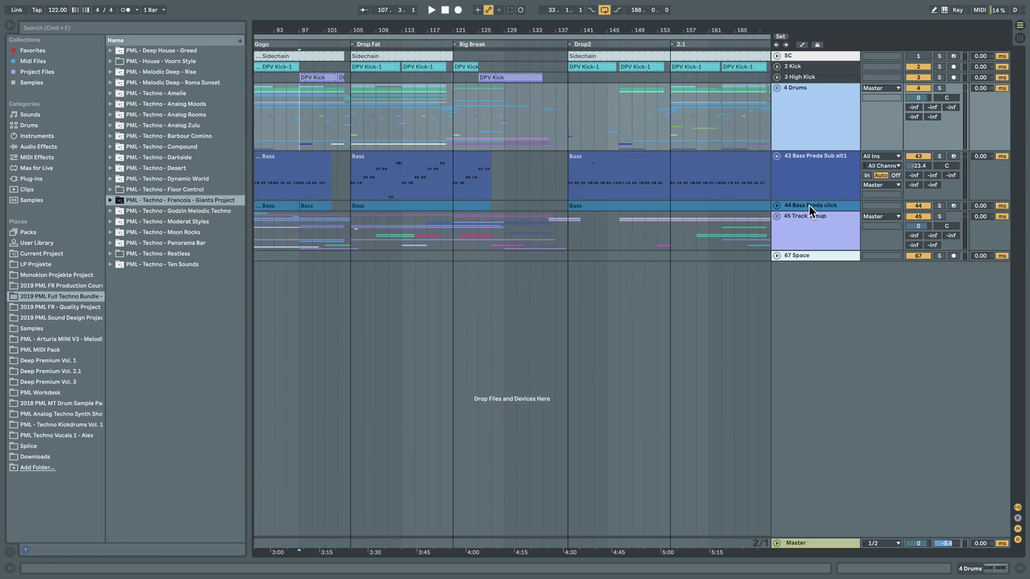
pyautogui.click(777, 217)
pyautogui.press('+')
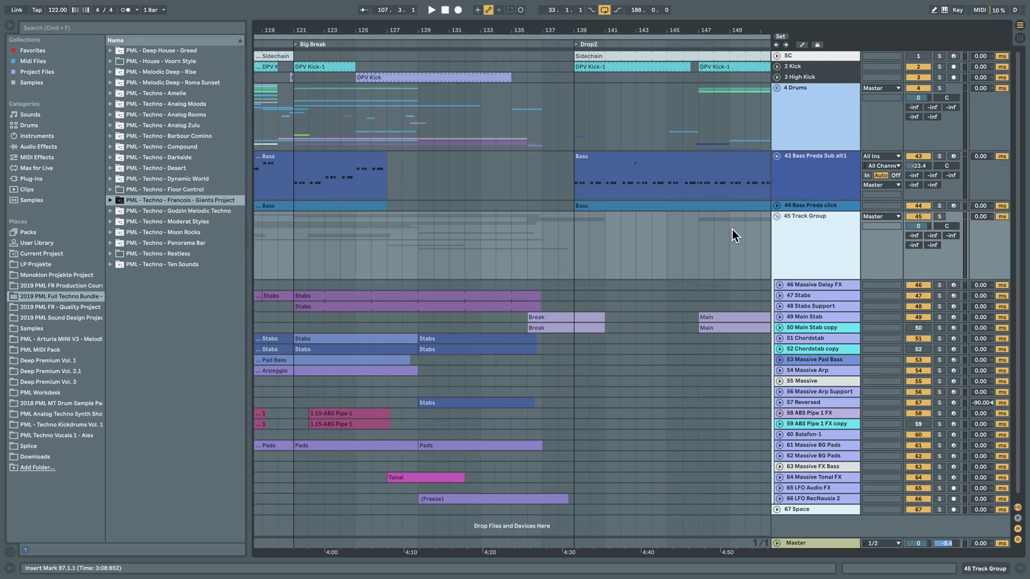
pyautogui.click(777, 216)
pyautogui.rightClick(802, 227)
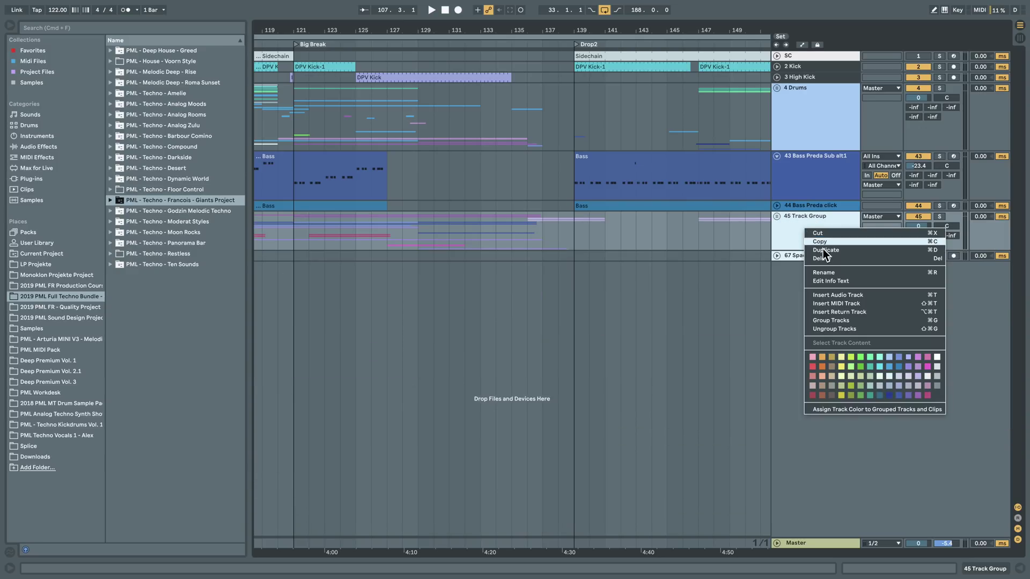
pyautogui.click(870, 294)
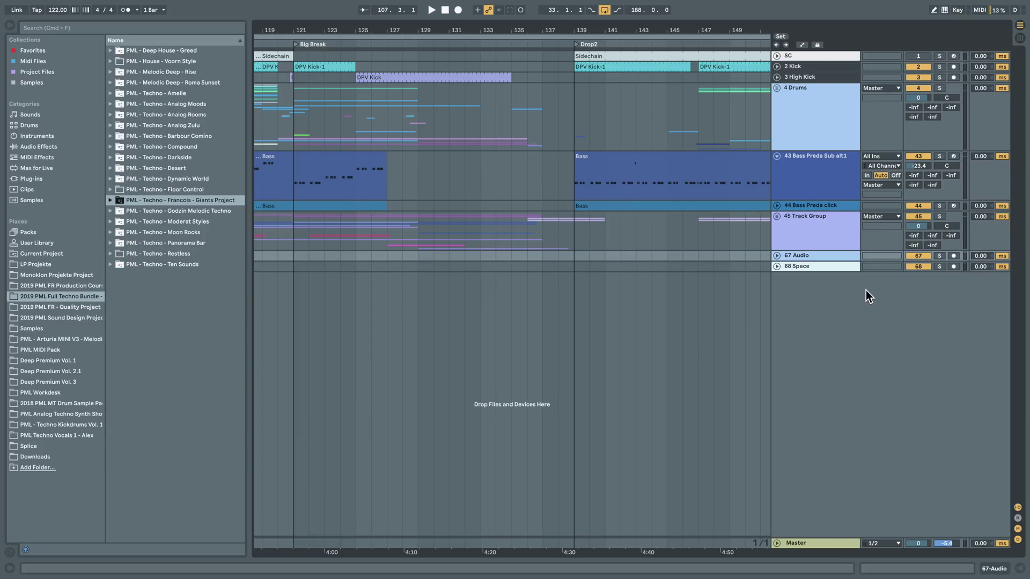
pyautogui.click(777, 256)
pyautogui.moveTo(802, 270); pyautogui.dragTo(803, 299)
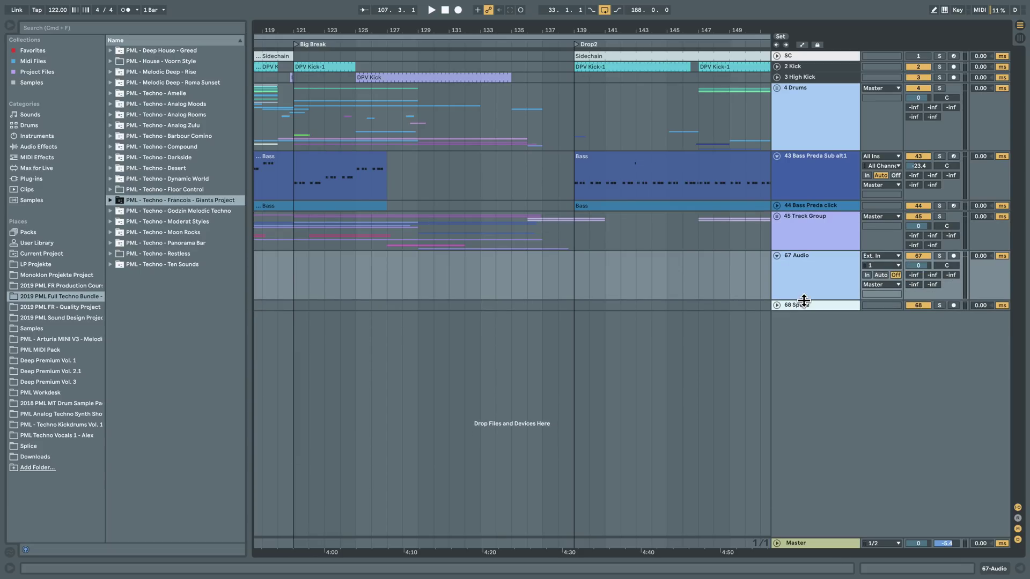
# Step: Set the new audio track to Resampling input with monitoring In, arm it for recording, and deactivate its output
pyautogui.press('a')
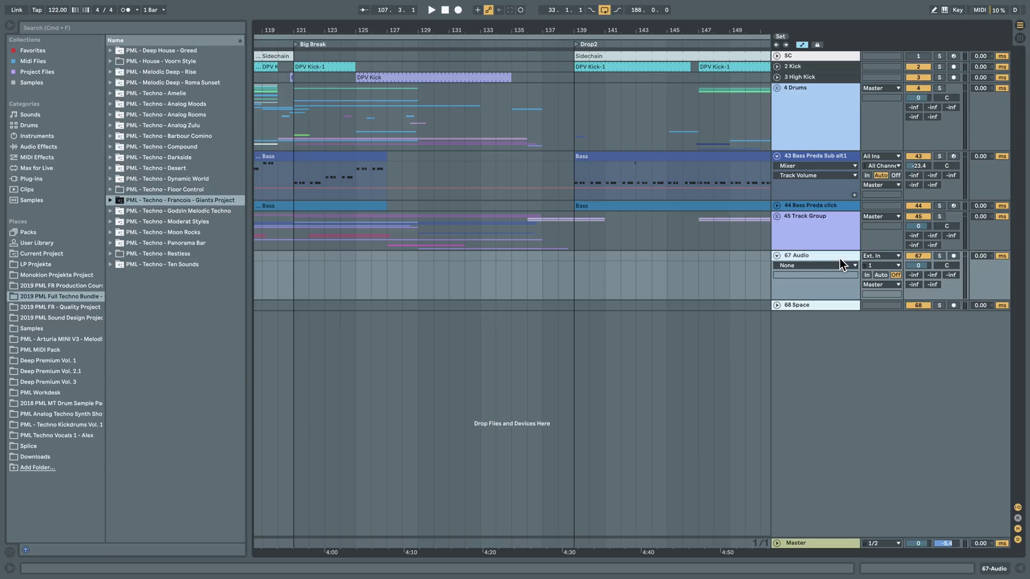
pyautogui.click(866, 275)
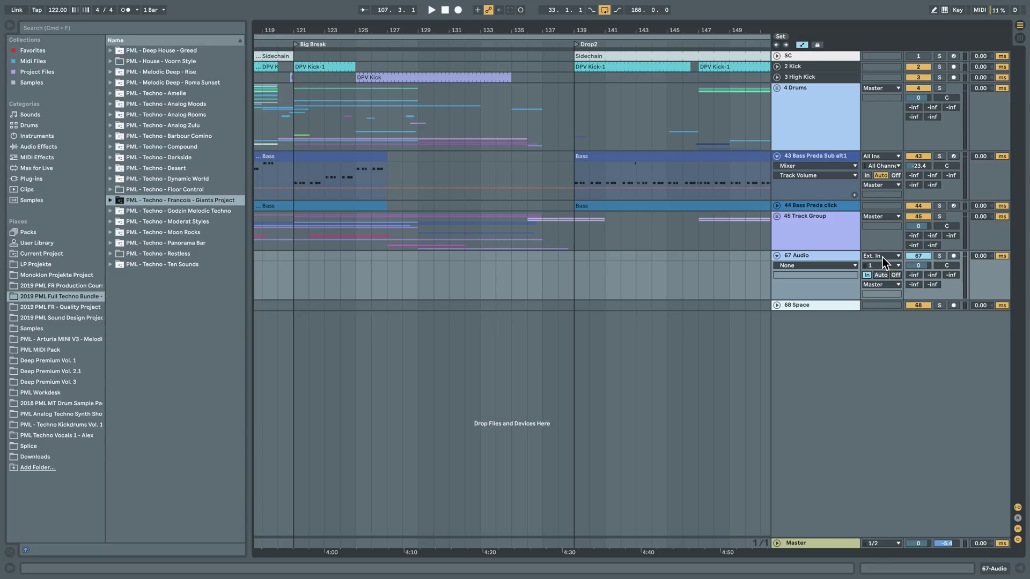
pyautogui.click(880, 255)
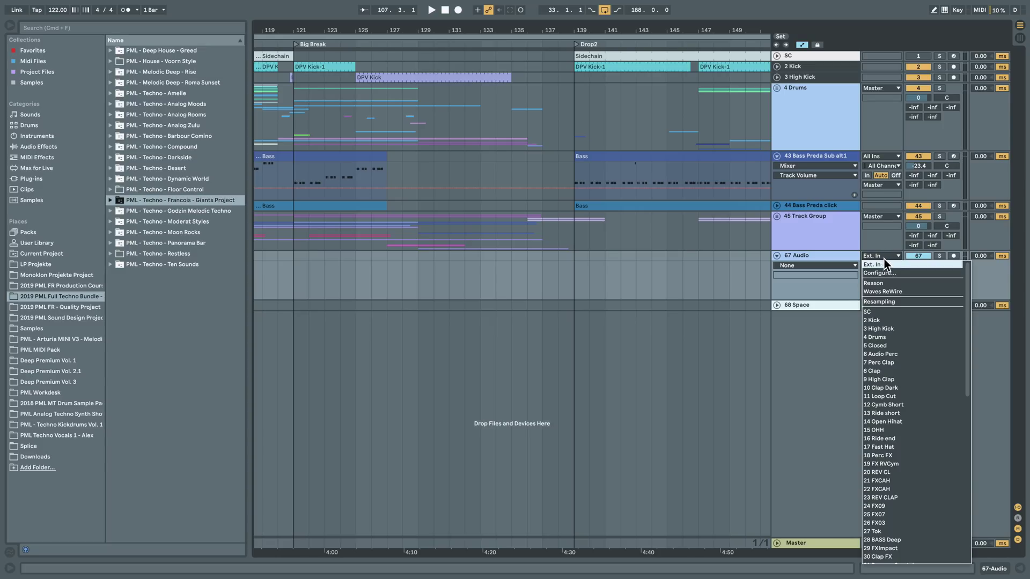
pyautogui.click(904, 299)
pyautogui.click(953, 256)
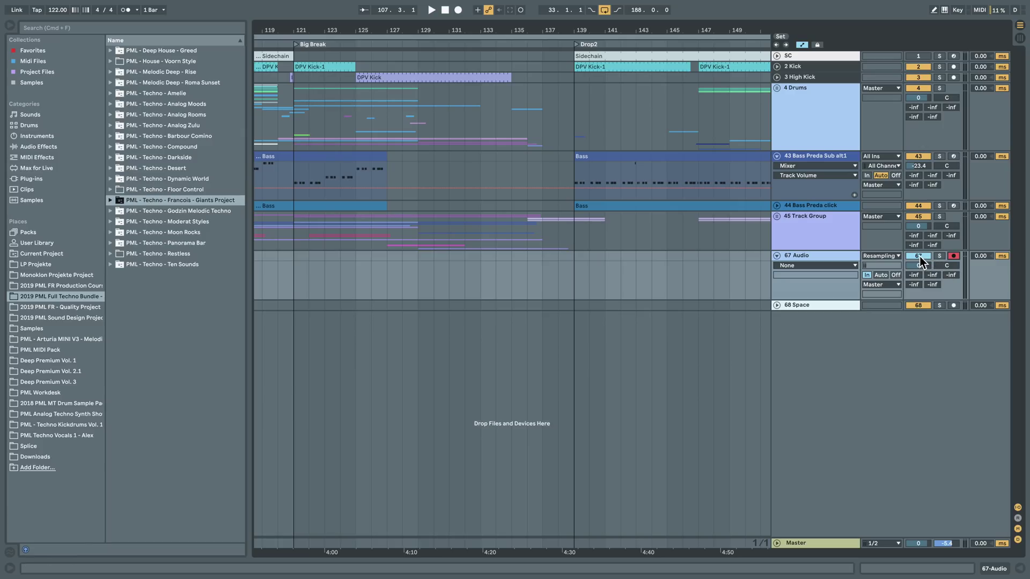
pyautogui.click(919, 256)
# Step: Solo 45 Track Group, unfold it, and play the group from bar 137 up to Drop2
pyautogui.moveTo(570, 29); pyautogui.dragTo(570, 98)
pyautogui.click(841, 233)
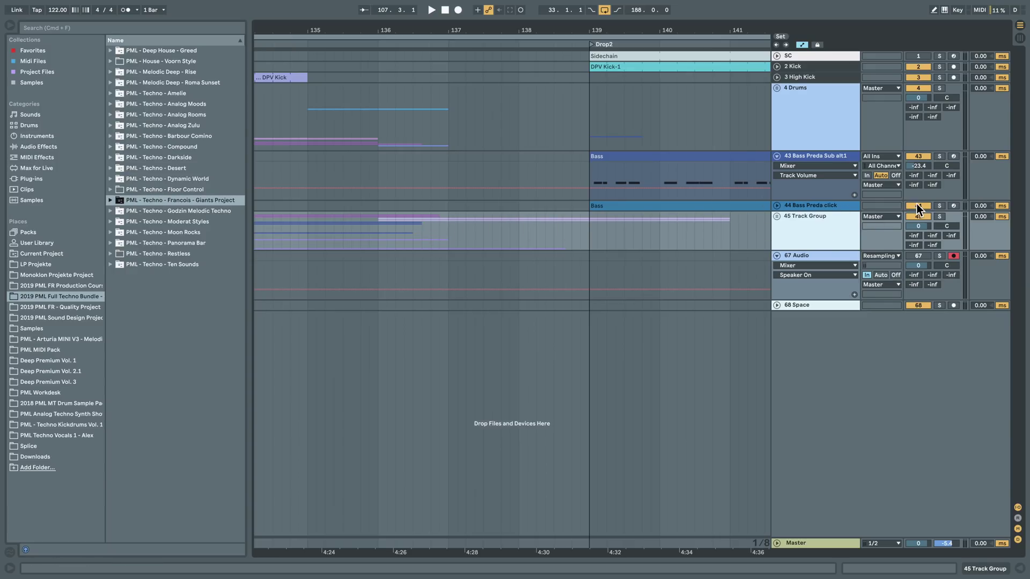
pyautogui.click(941, 217)
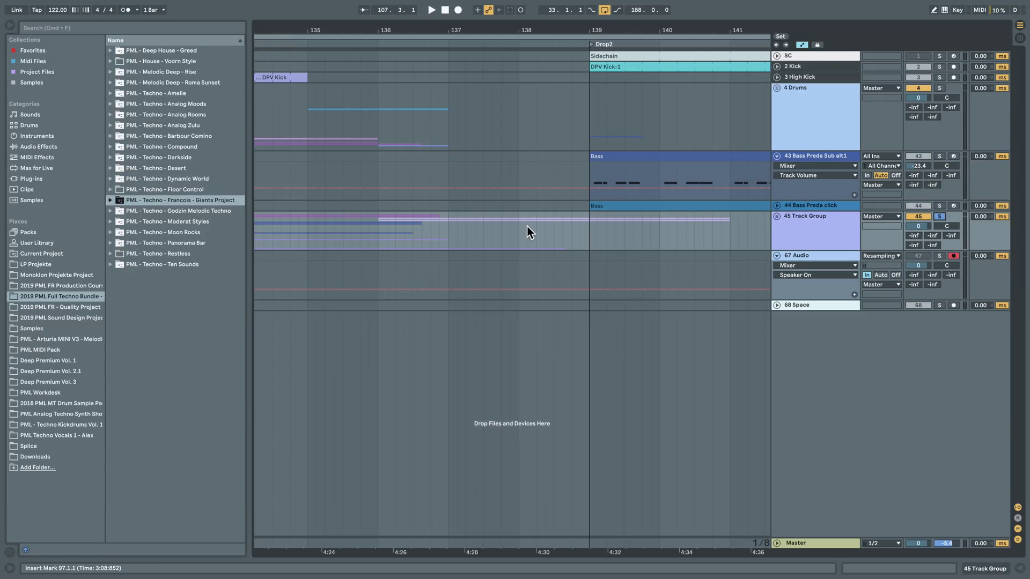
pyautogui.click(449, 230)
pyautogui.click(777, 217)
pyautogui.press('space')
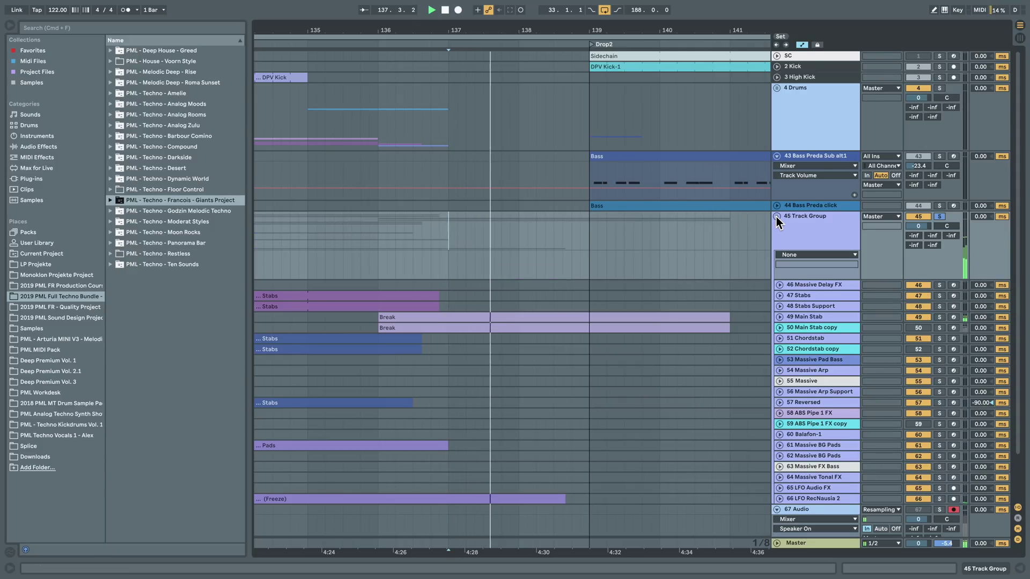
# Step: Add an Auto Filter to 45 Track Group and set it to high-pass at 445 Hz with 4.0 % resonance
pyautogui.doubleClick(804, 219)
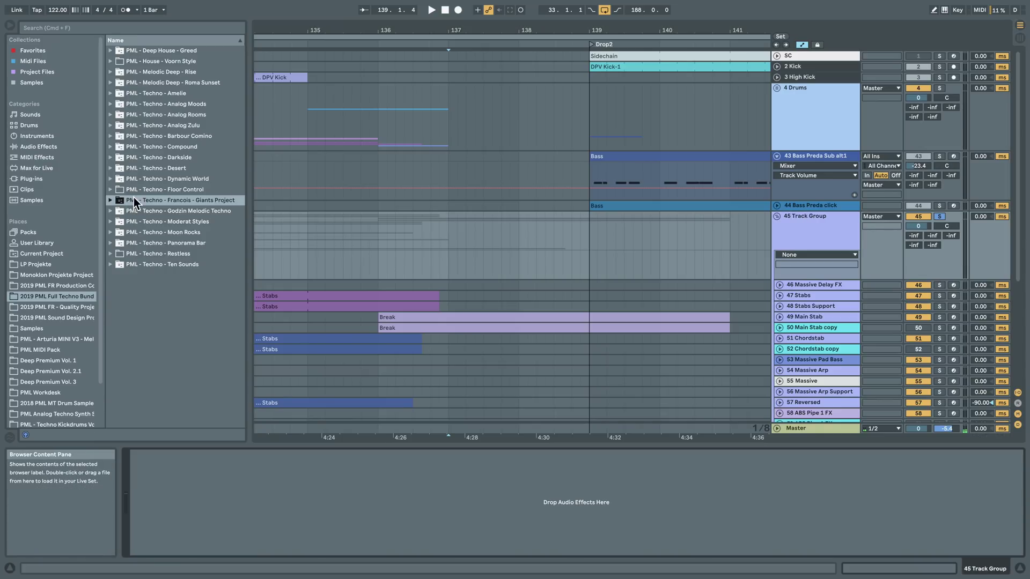
pyautogui.click(49, 147)
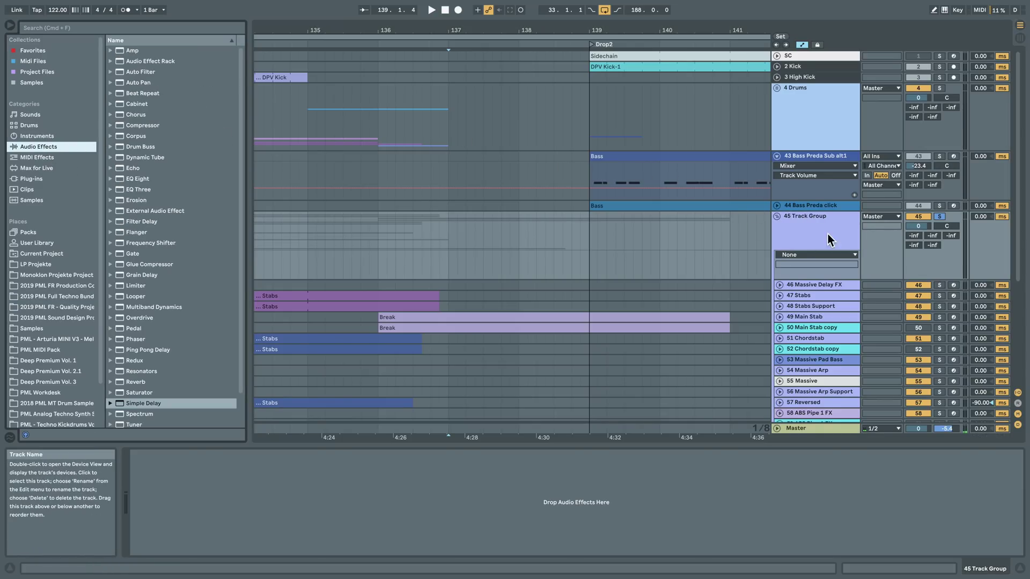
pyautogui.moveTo(138, 70); pyautogui.dragTo(216, 512)
pyautogui.click(182, 528)
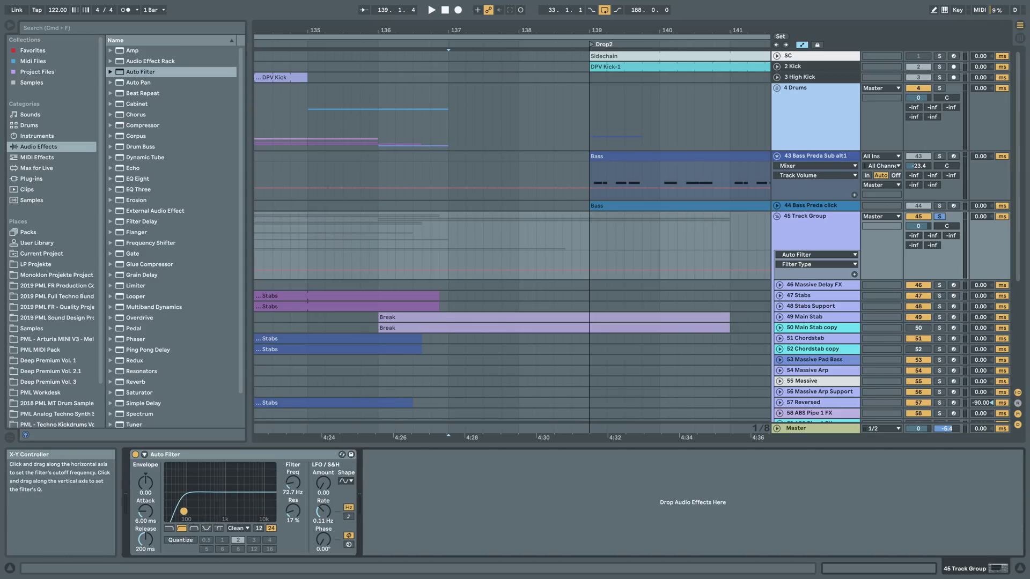
pyautogui.moveTo(188, 511); pyautogui.dragTo(214, 517)
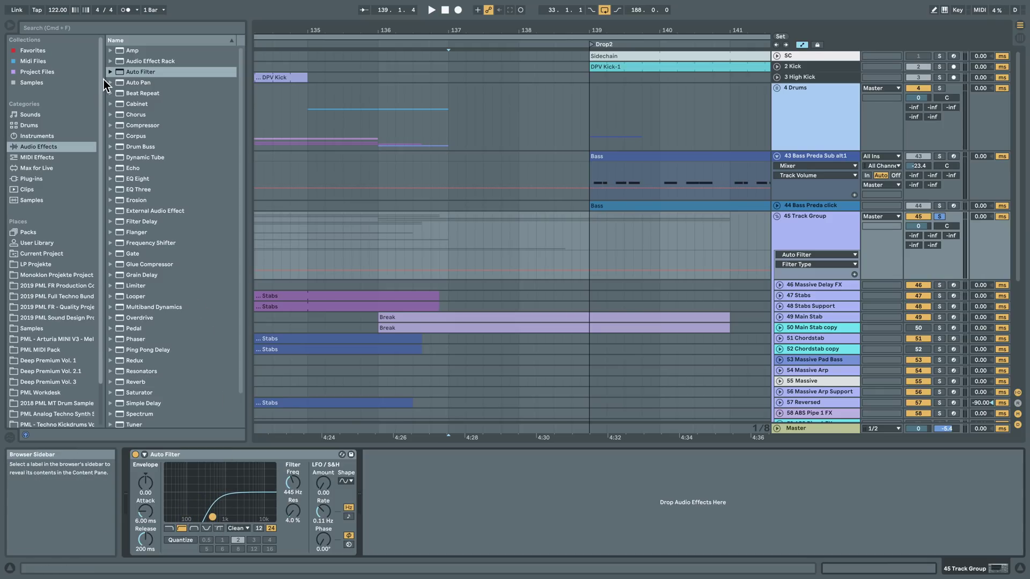
# Step: Add a Simple Delay after the Auto Filter and show separate automation lanes for its Feedback and Dry/Wet
pyautogui.scroll(-3, 169, 237)
pyautogui.moveTo(162, 367); pyautogui.dragTo(494, 506)
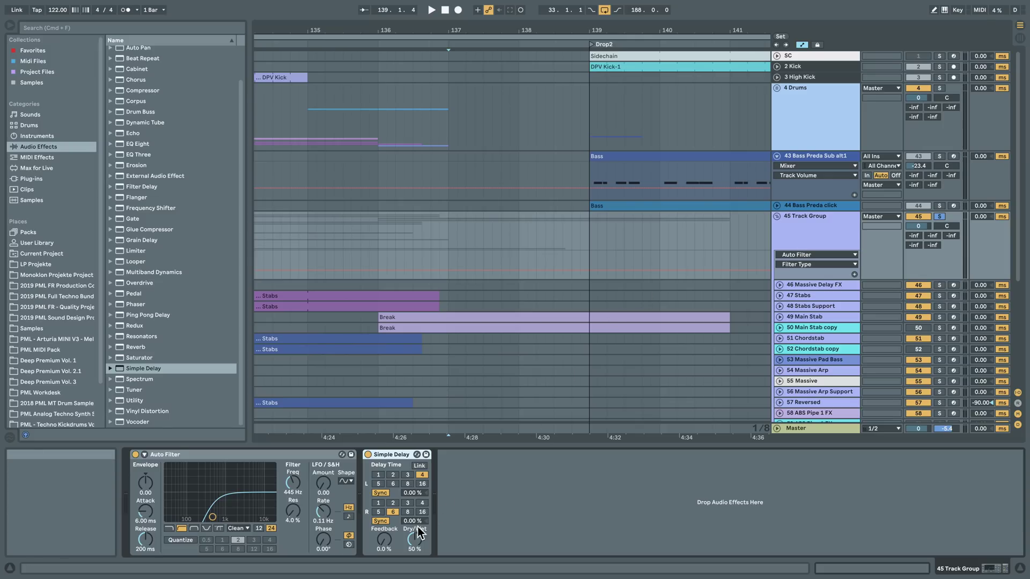
pyautogui.click(384, 539)
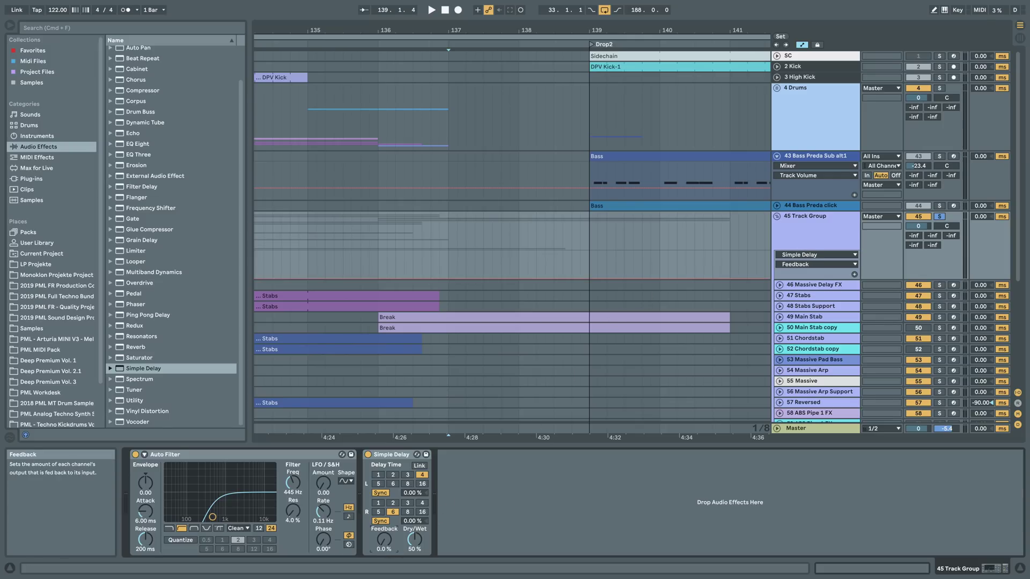
pyautogui.click(854, 275)
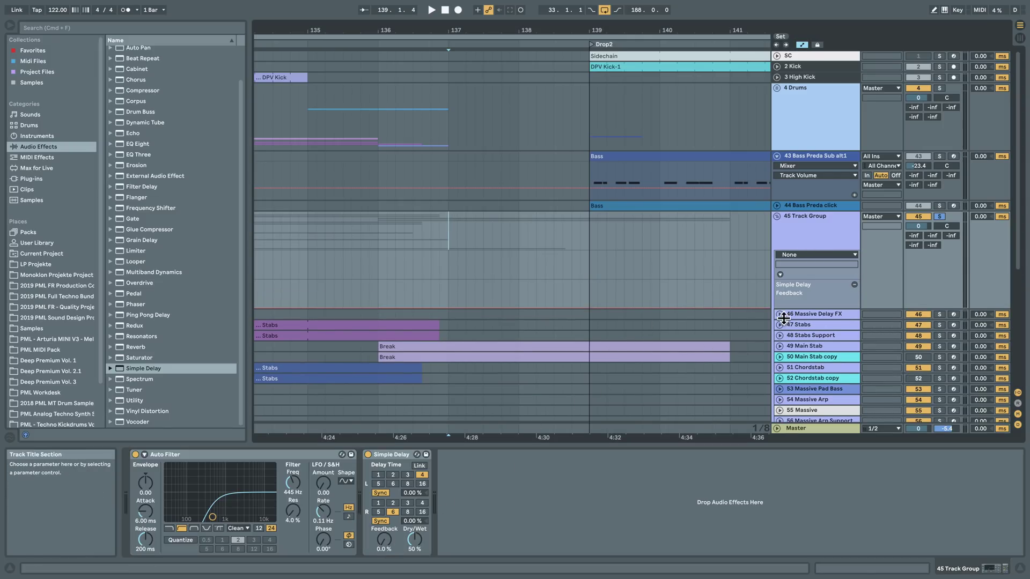
pyautogui.click(422, 537)
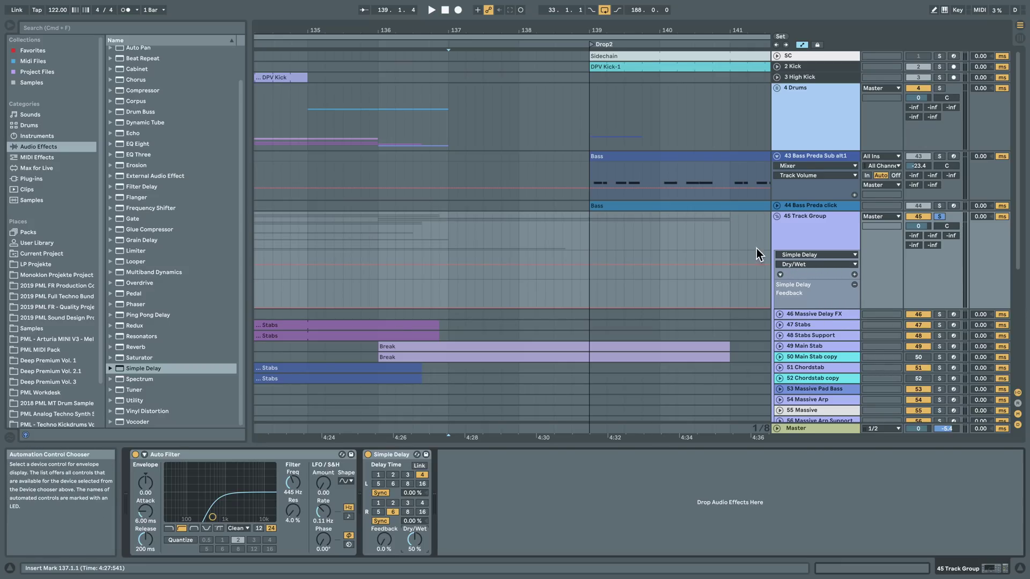
# Step: Unfold 49 Main Stab, play its notes before Drop2, and examine the passage from 138.3 up close
pyautogui.click(778, 347)
pyautogui.scroll(-3, 493, 281)
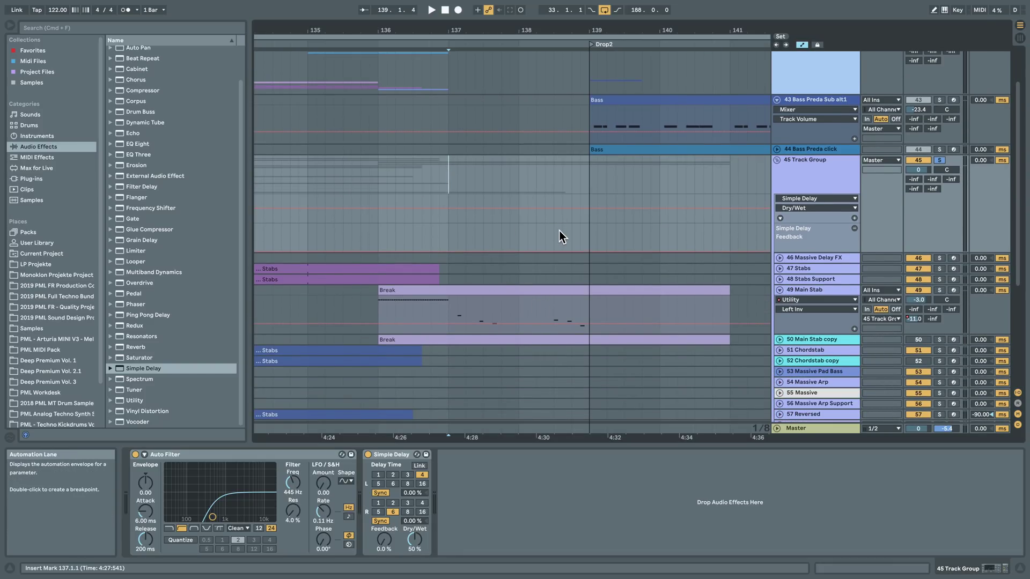
pyautogui.press('space')
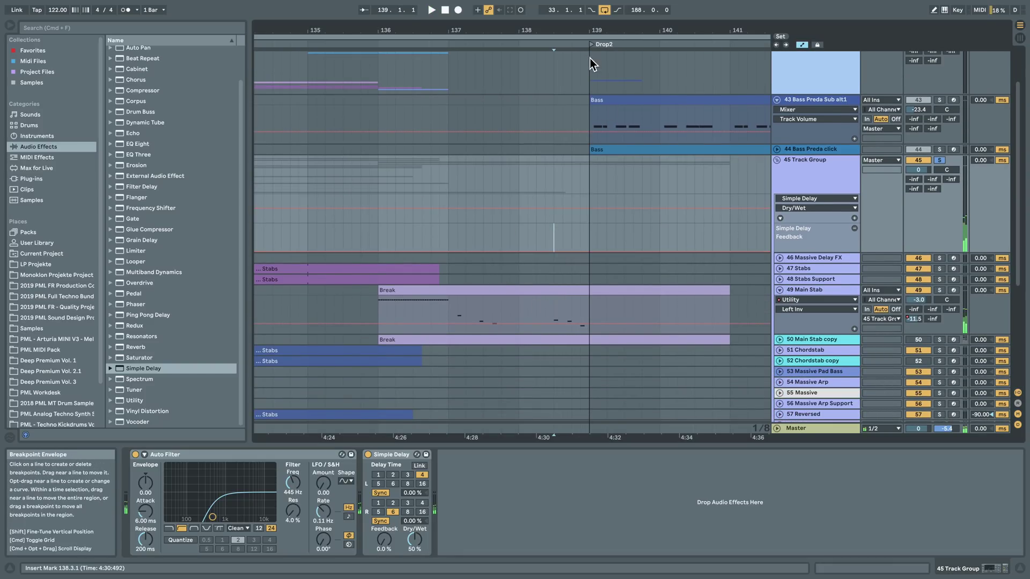
pyautogui.moveTo(565, 25); pyautogui.dragTo(565, 51)
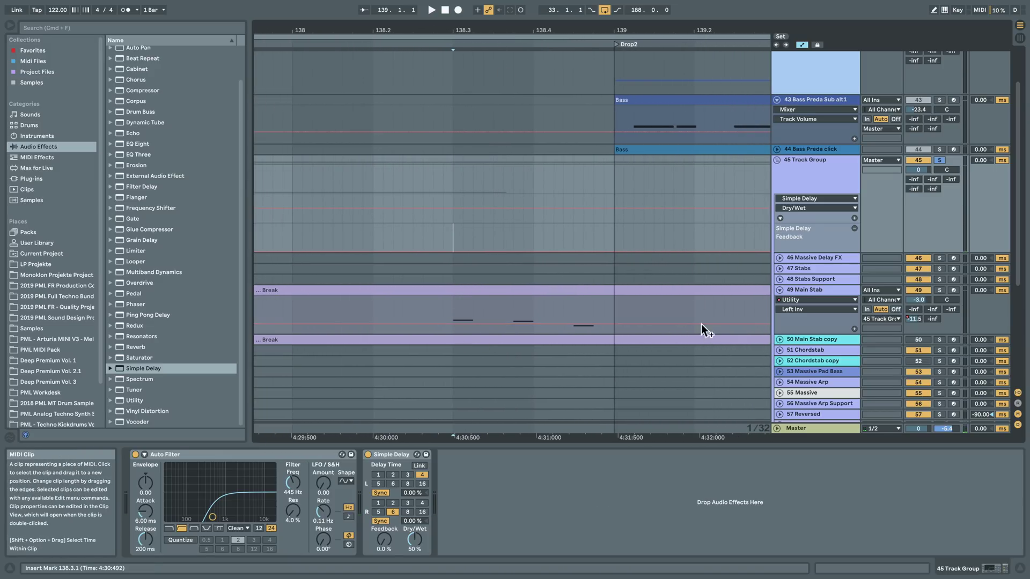
# Step: Automate the Simple Delay's Feedback to step up to about 27 % at 138.3 and 87 % at bar 139
pyautogui.moveTo(462, 236); pyautogui.dragTo(618, 237)
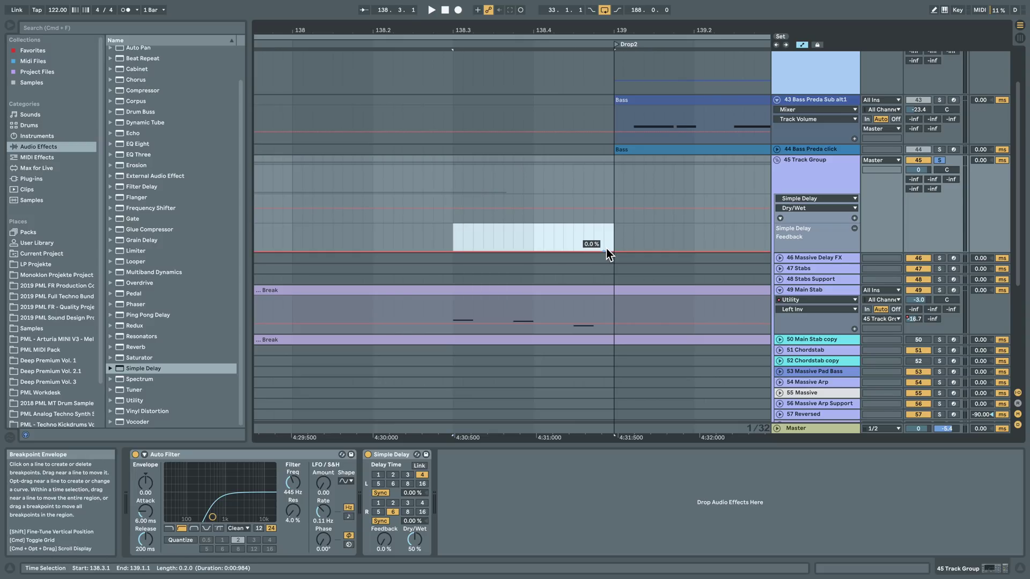
pyautogui.moveTo(606, 246); pyautogui.dragTo(606, 238)
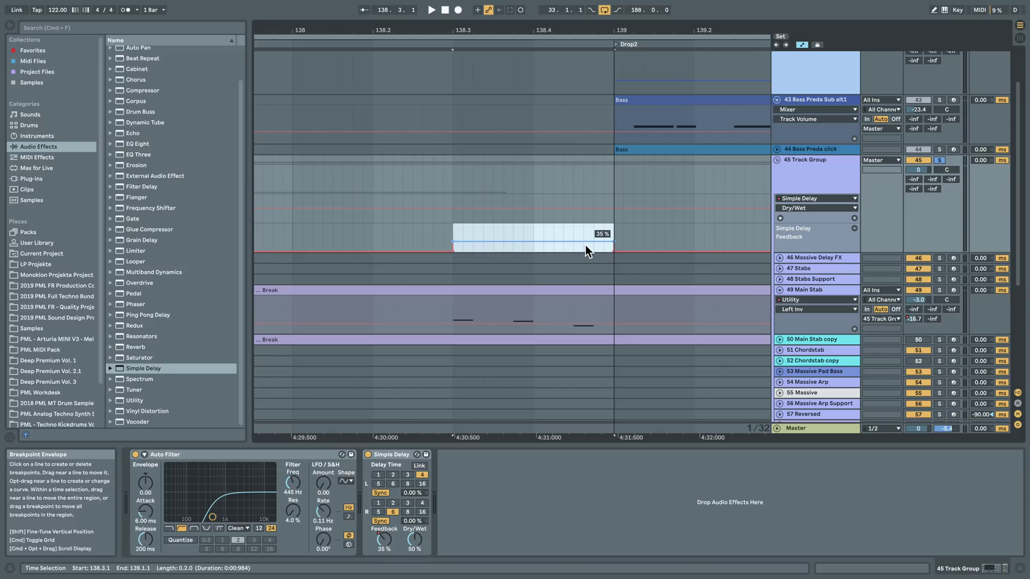
pyautogui.moveTo(584, 244); pyautogui.dragTo(614, 230)
pyautogui.click(623, 250)
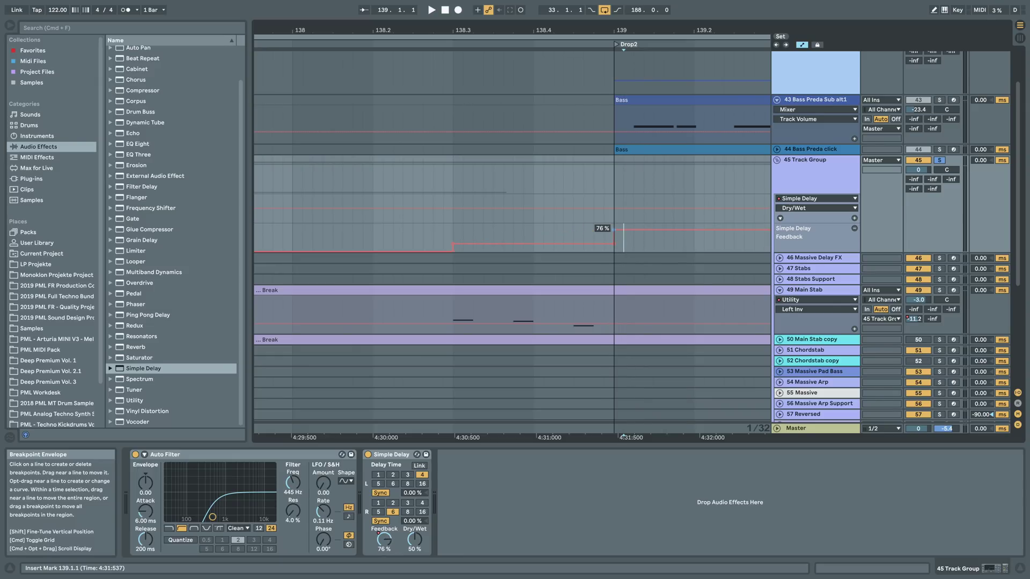
pyautogui.moveTo(620, 236); pyautogui.dragTo(614, 224)
pyautogui.click(639, 238)
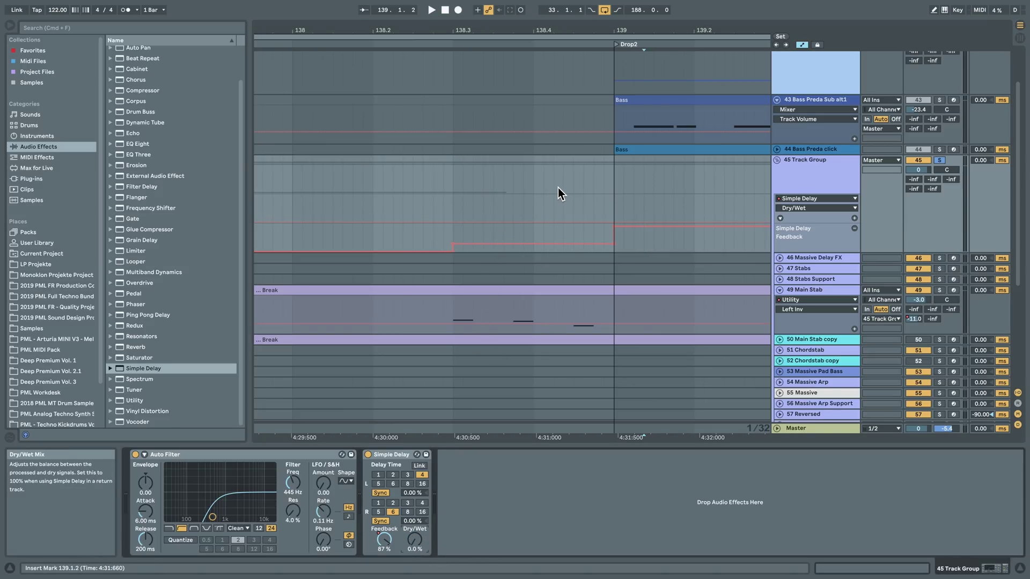
# Step: Automate the Simple Delay's Dry/Wet to rise from 138.3 through about 22 % at 138.4 to 84 % at bar 139, then settle at 49 %
pyautogui.moveTo(534, 210); pyautogui.dragTo(687, 204)
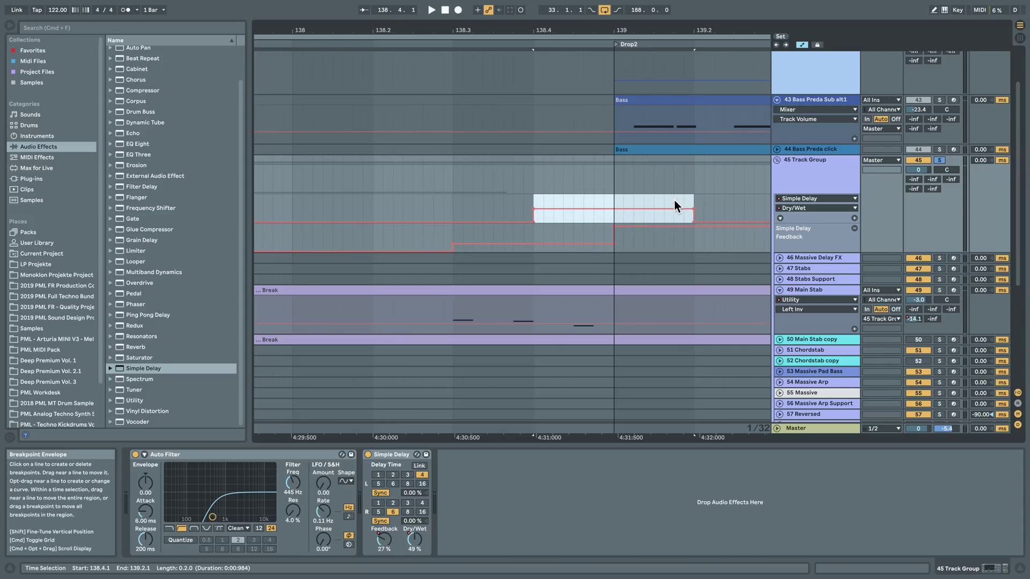
pyautogui.click(665, 187)
pyautogui.moveTo(533, 210); pyautogui.dragTo(573, 219)
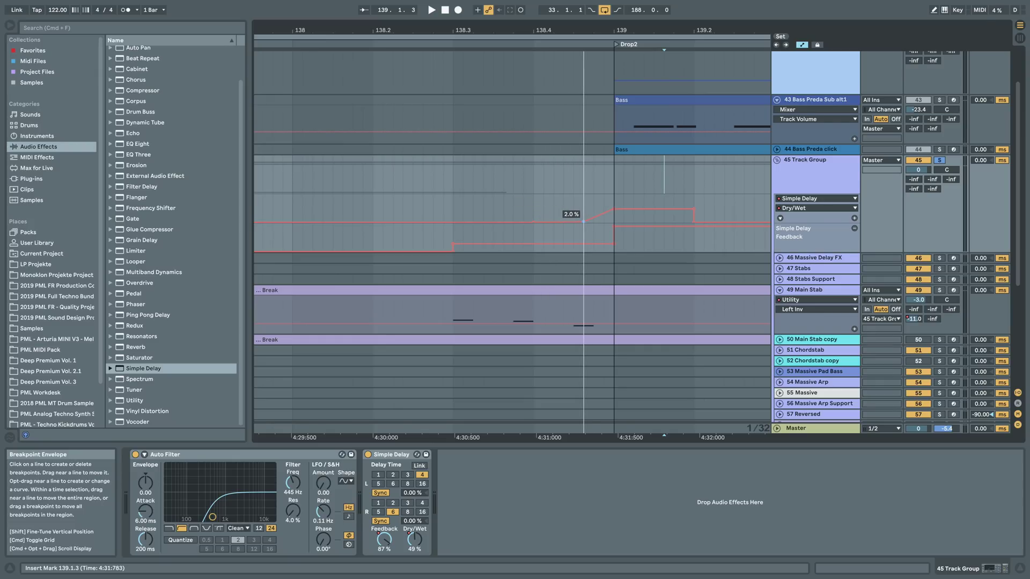
pyautogui.click(452, 222)
pyautogui.moveTo(532, 222); pyautogui.dragTo(533, 219)
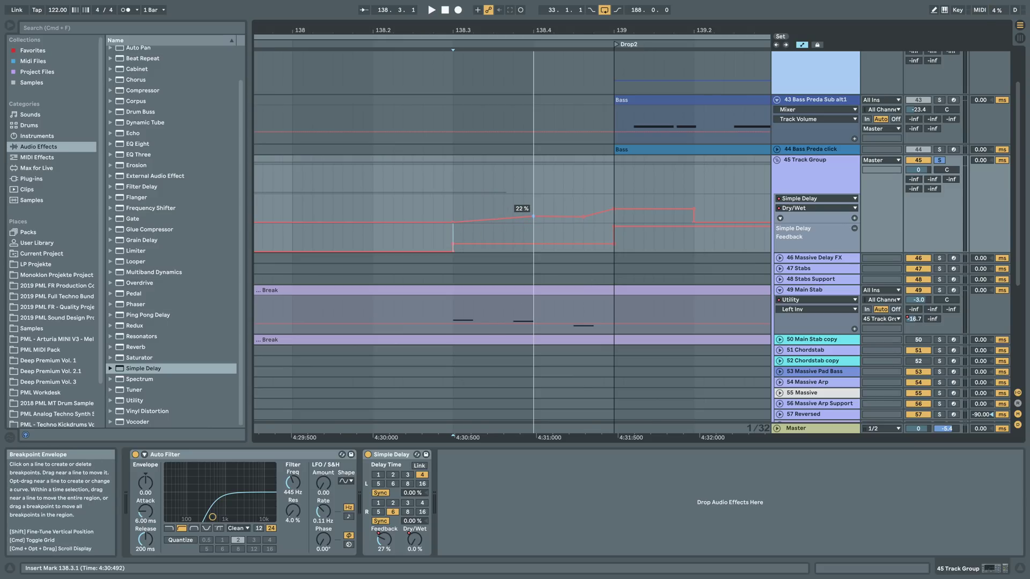
pyautogui.moveTo(583, 217); pyautogui.dragTo(584, 208)
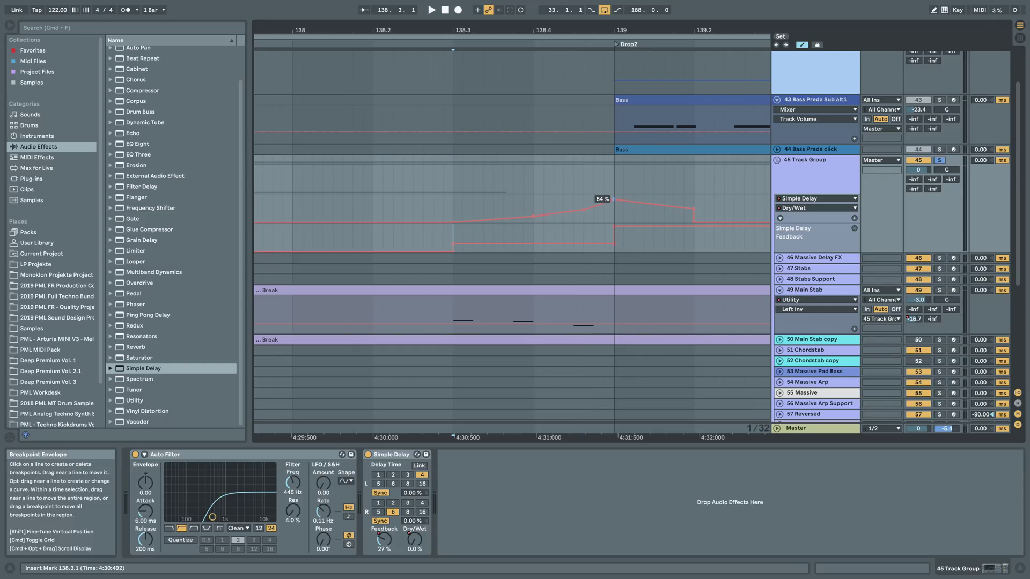
pyautogui.moveTo(694, 221); pyautogui.dragTo(693, 208)
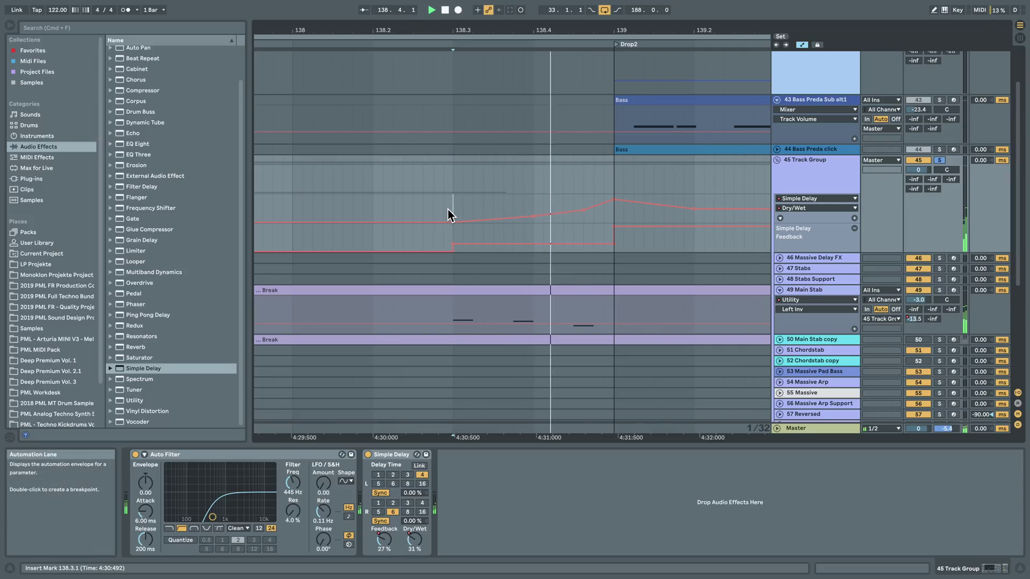
# Step: Cut the echo tail with the Simple Delay's Feedback, re-enable automation, and raise the Feedback automation from bar 139 to 89 %
pyautogui.moveTo(569, 27); pyautogui.dragTo(519, 4)
pyautogui.press('space')
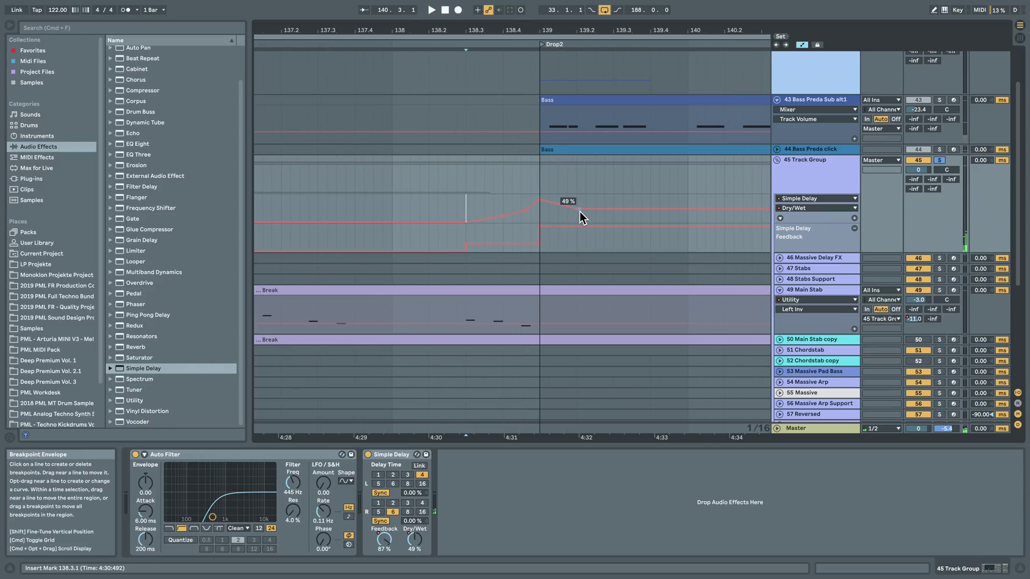
pyautogui.moveTo(384, 539); pyautogui.dragTo(384, 577)
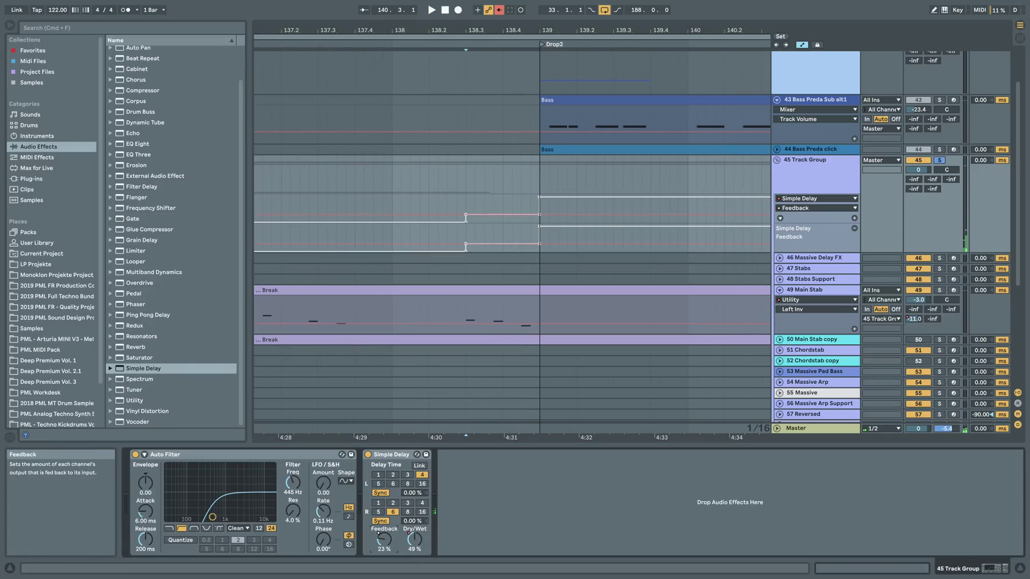
pyautogui.click(498, 10)
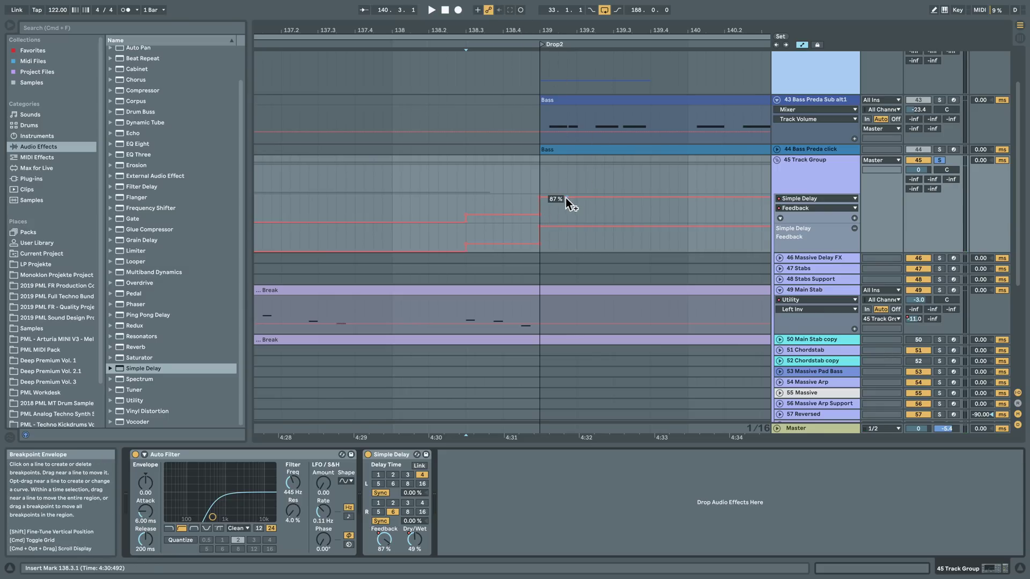
pyautogui.moveTo(556, 200); pyautogui.dragTo(556, 198)
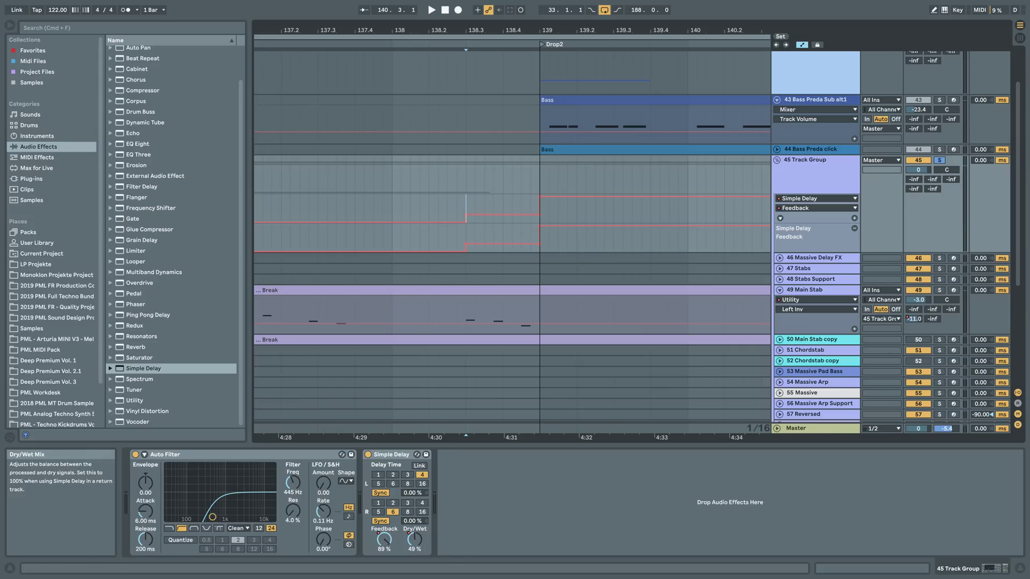
# Step: Raise the Simple Delay's Dry/Wet automation after Drop2 to 84 % and play the passage from 138.4
pyautogui.click(414, 539)
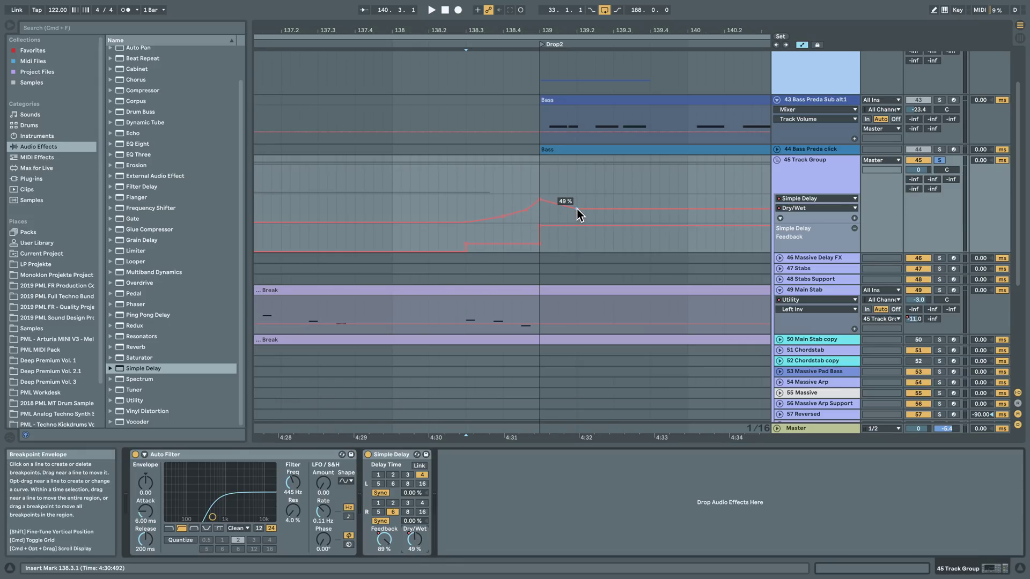
pyautogui.moveTo(577, 208); pyautogui.dragTo(577, 200)
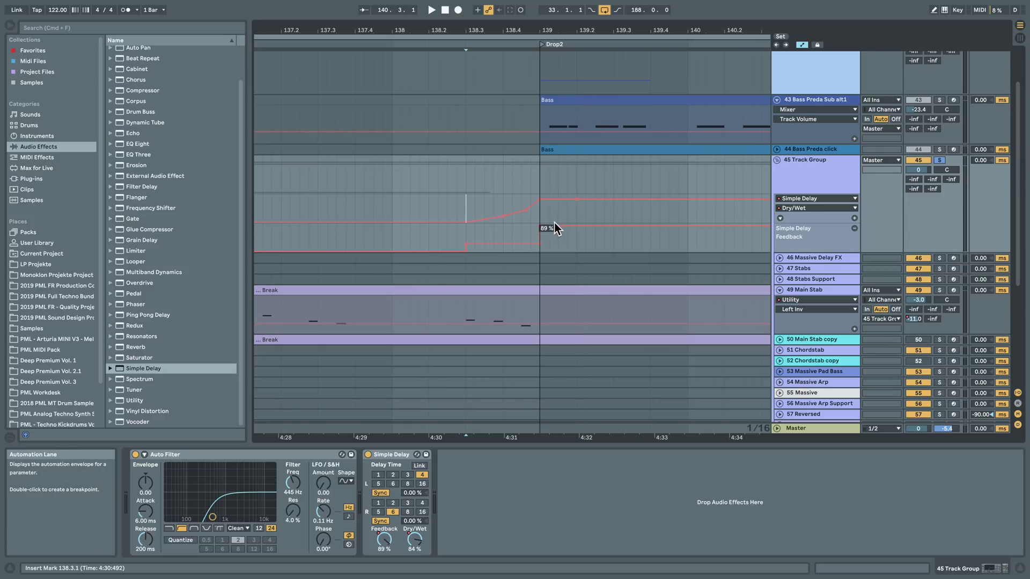
pyautogui.click(502, 201)
pyautogui.press('space')
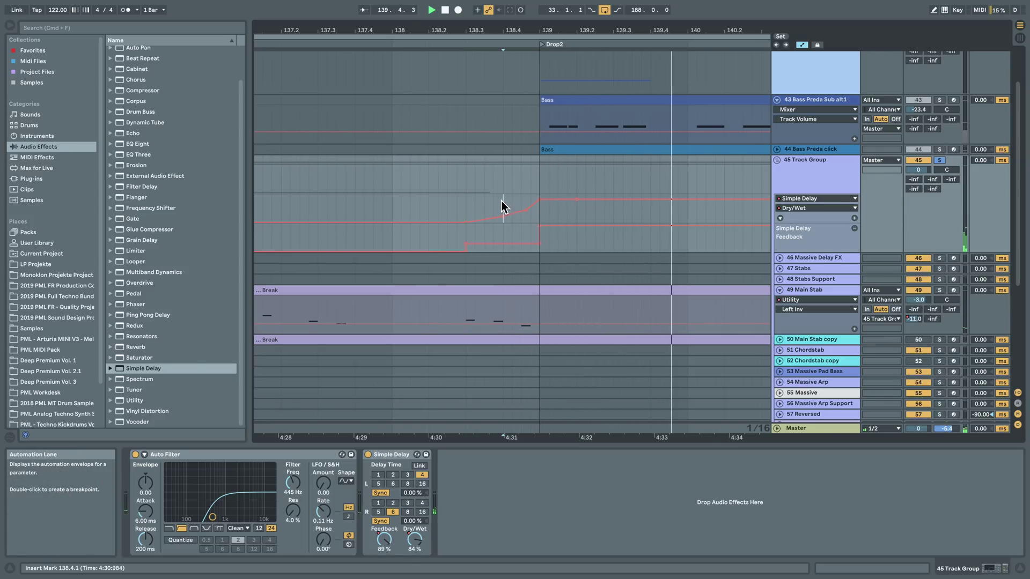
pyautogui.moveTo(549, 32); pyautogui.dragTo(467, 16)
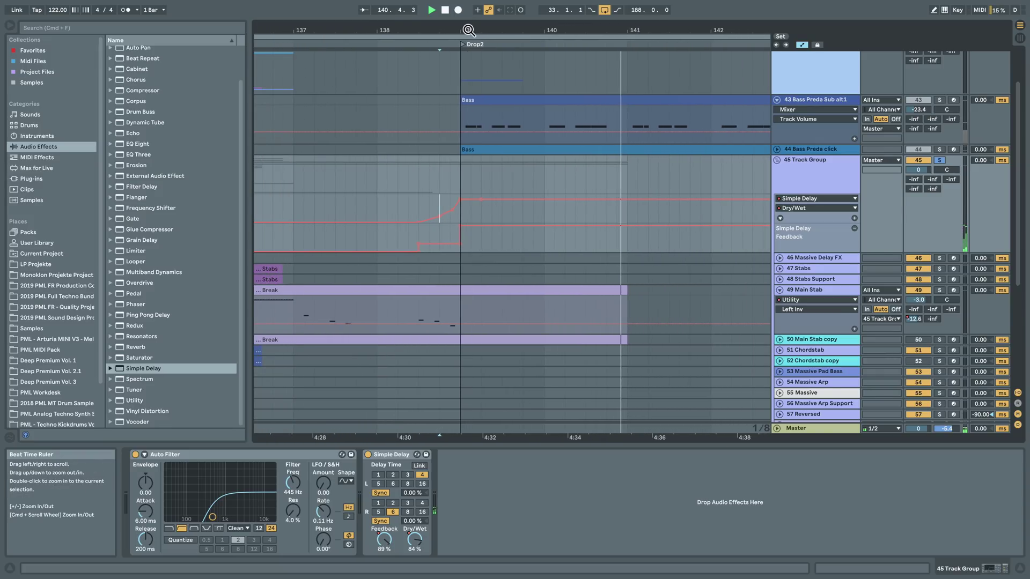
pyautogui.press('space')
# Step: Clear the echo tail by lowering the Simple Delay's Feedback, re-enable automation, and listen again from bar 138
pyautogui.moveTo(384, 539); pyautogui.dragTo(384, 569)
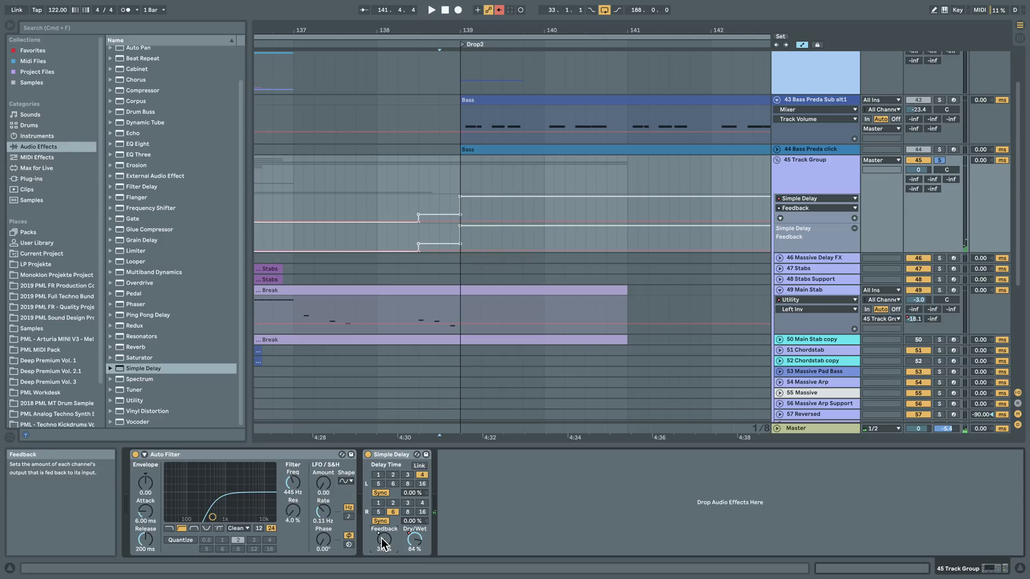
pyautogui.click(499, 10)
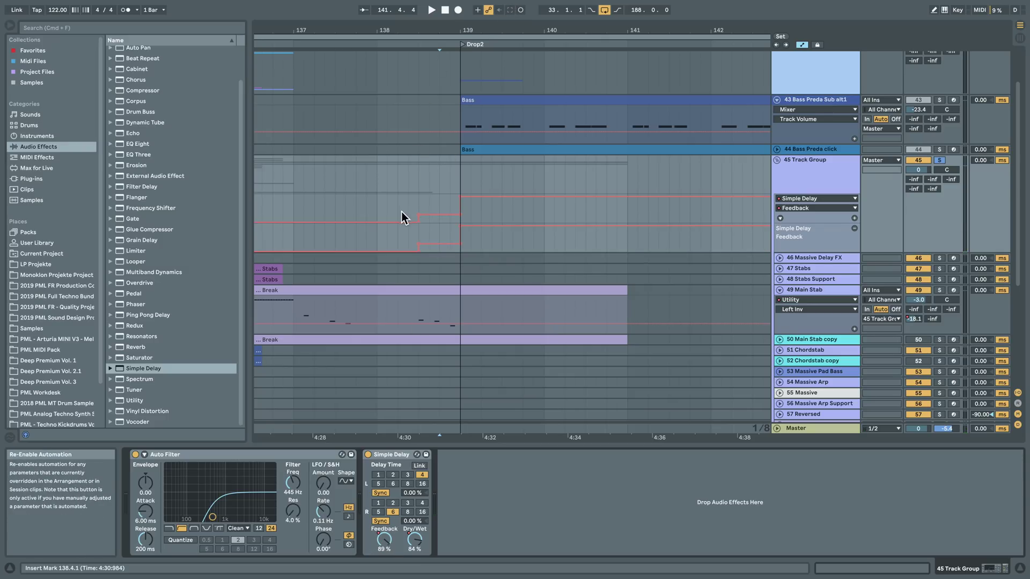
pyautogui.click(375, 199)
pyautogui.press('space')
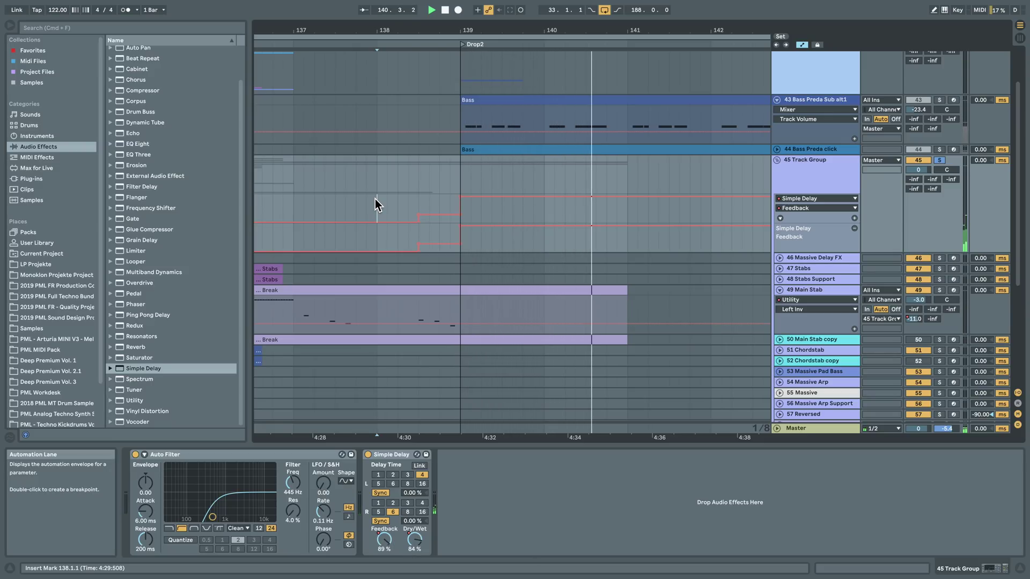
pyautogui.moveTo(384, 539); pyautogui.dragTo(384, 573)
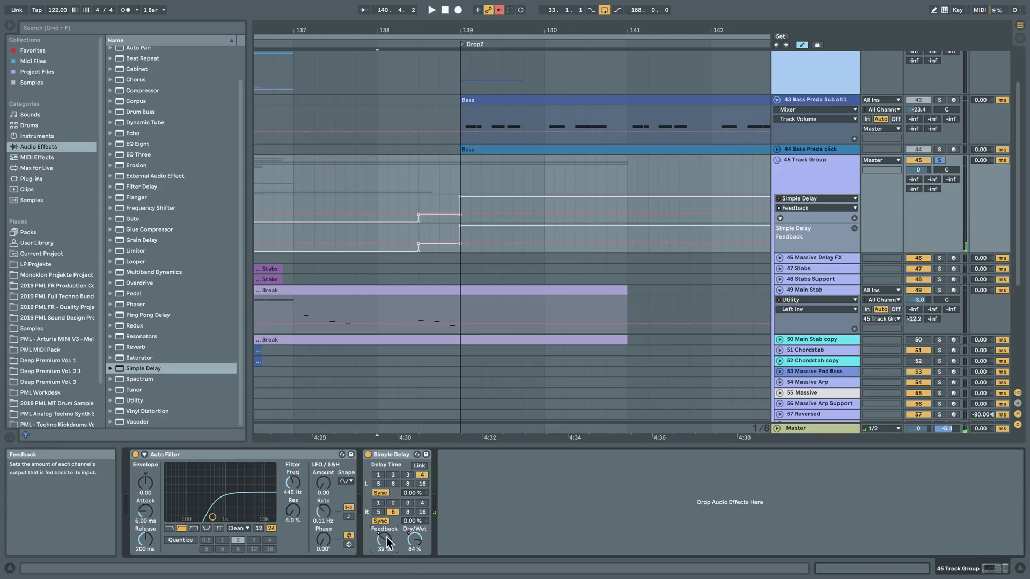
pyautogui.press('space')
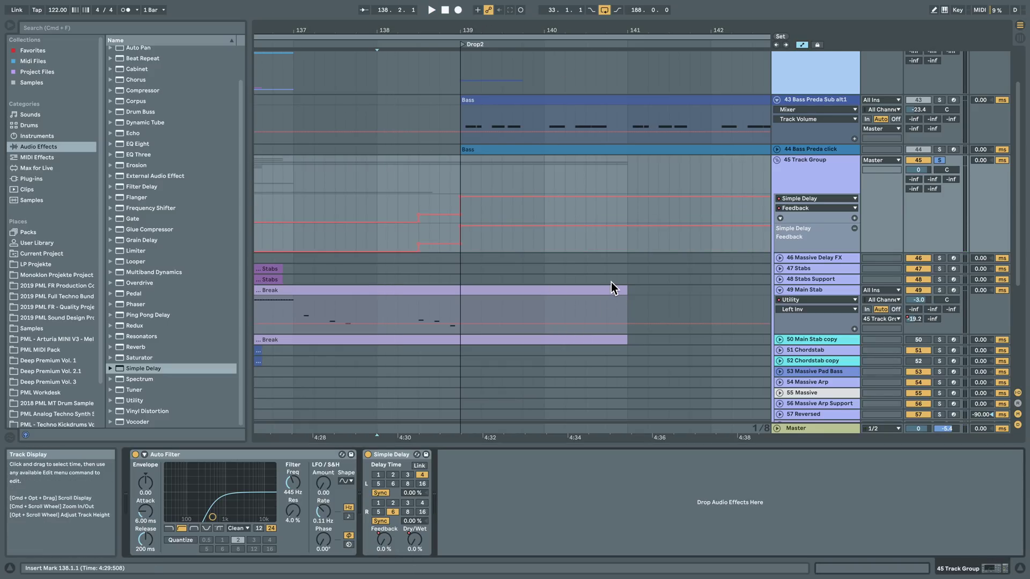
# Step: Resample the delayed stabs onto 67 Audio from bar 138 to about 150.2, muting 49 Main Stab before its Main clip
pyautogui.scroll(-5, 611, 282)
pyautogui.click(816, 342)
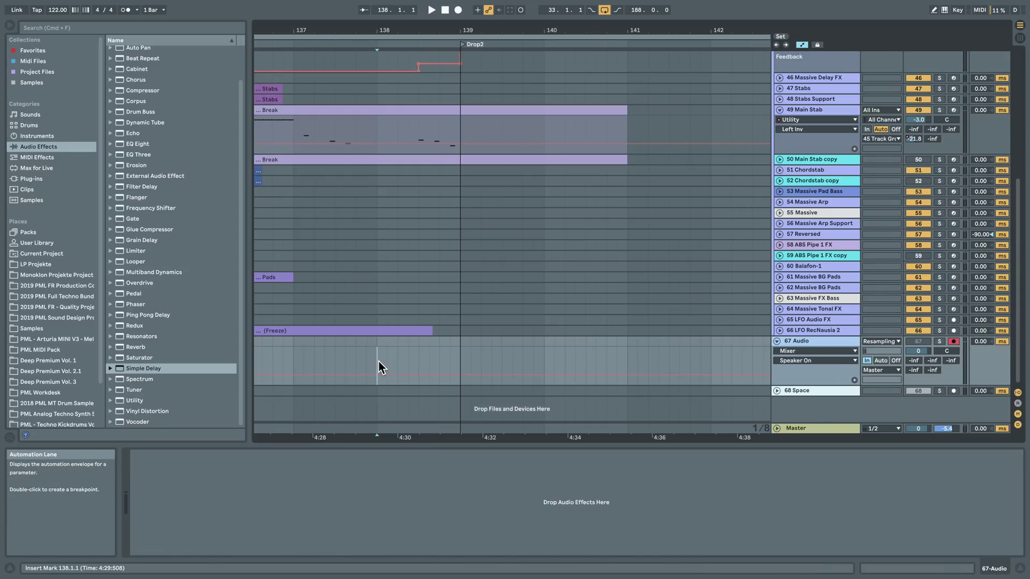
pyautogui.scroll(3, 879, 116)
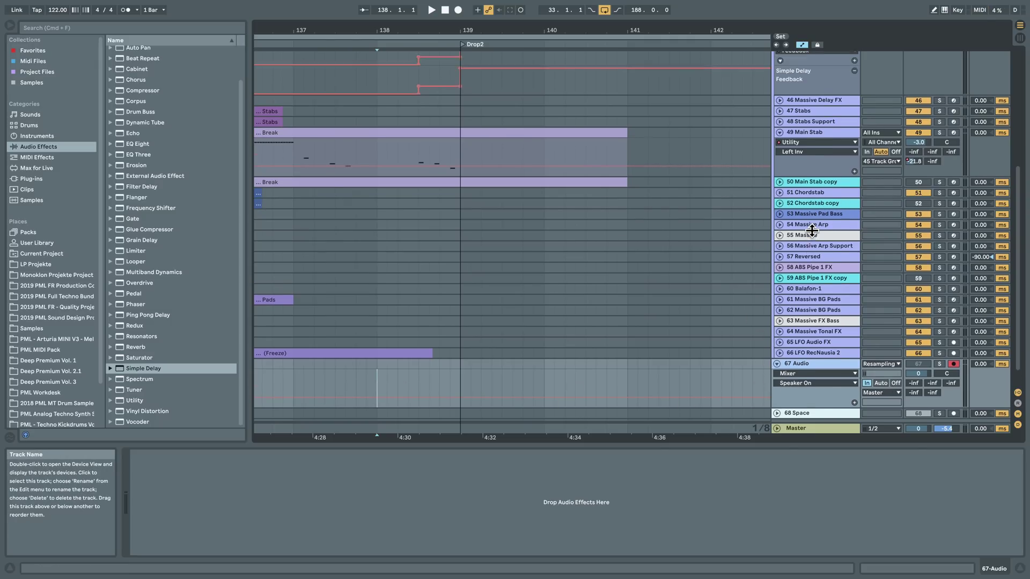
pyautogui.scroll(3, 880, 117)
pyautogui.scroll(-6, 873, 165)
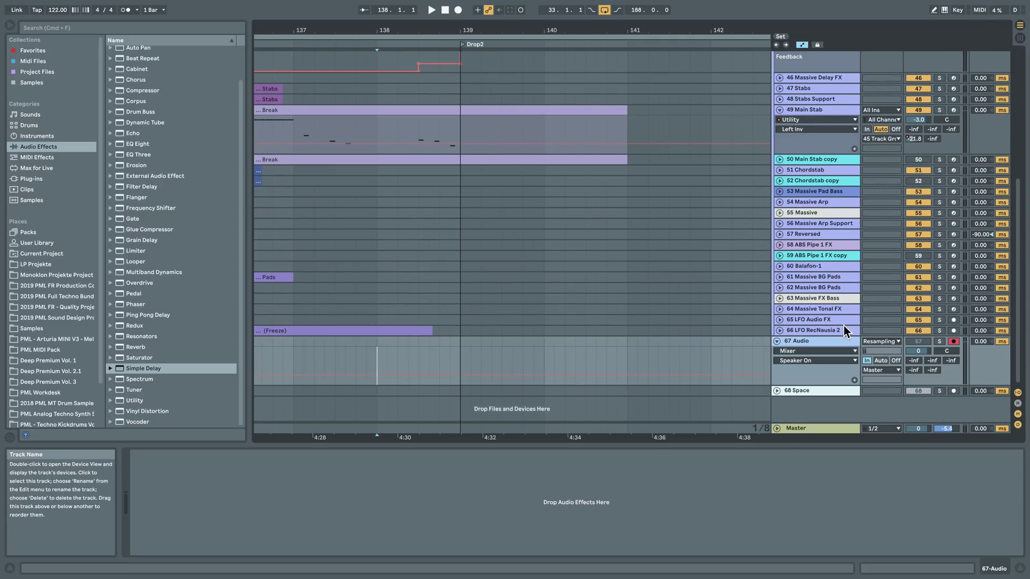
pyautogui.click(458, 10)
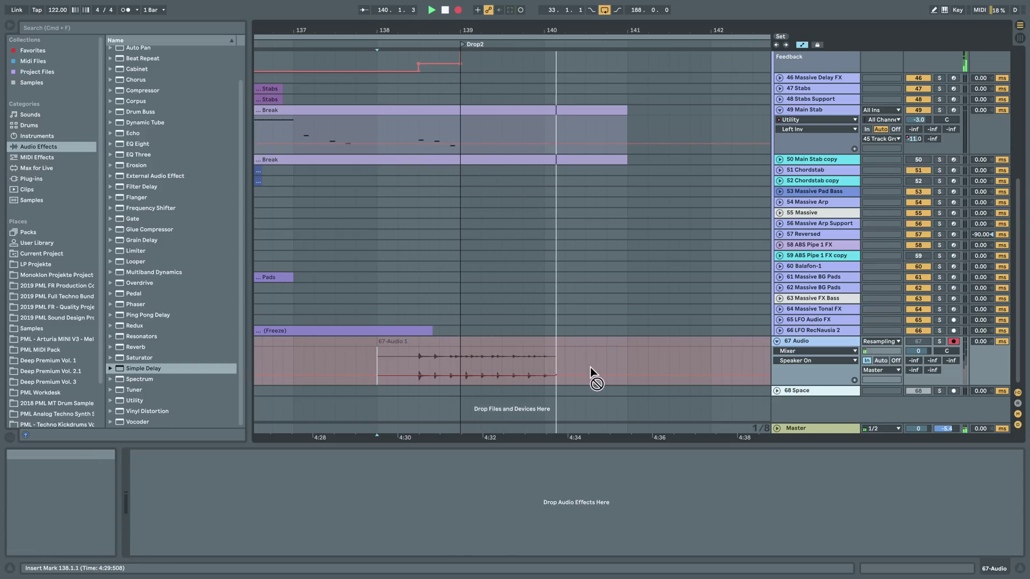
pyautogui.moveTo(644, 32); pyautogui.dragTo(606, 113)
pyautogui.moveTo(597, 31); pyautogui.dragTo(480, 29)
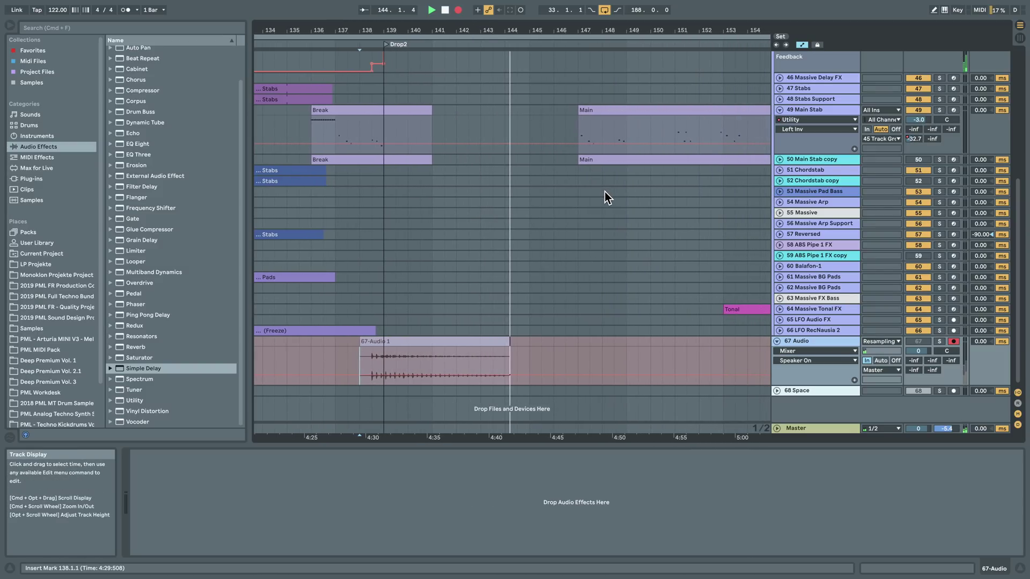
pyautogui.click(925, 110)
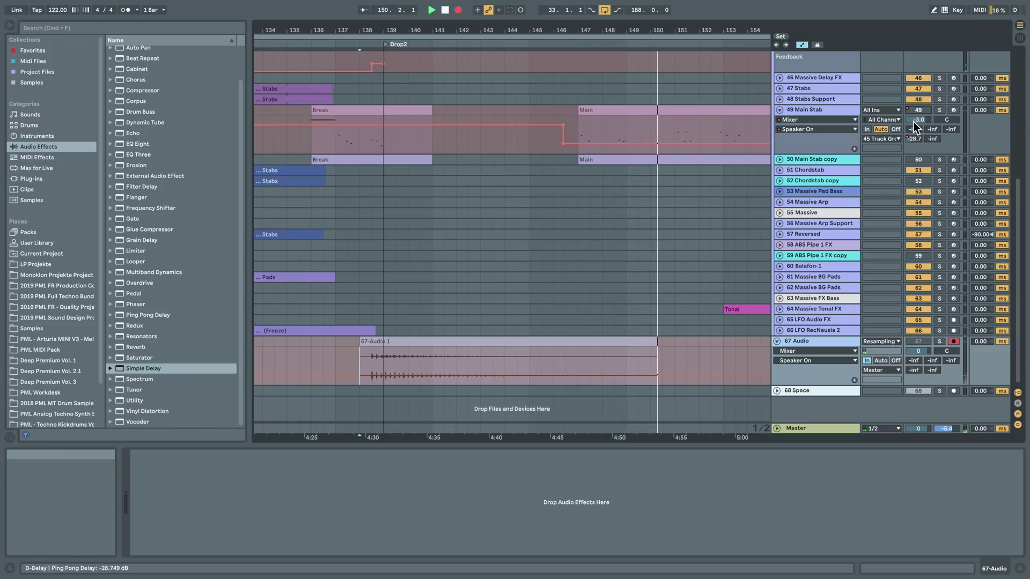
pyautogui.press('space')
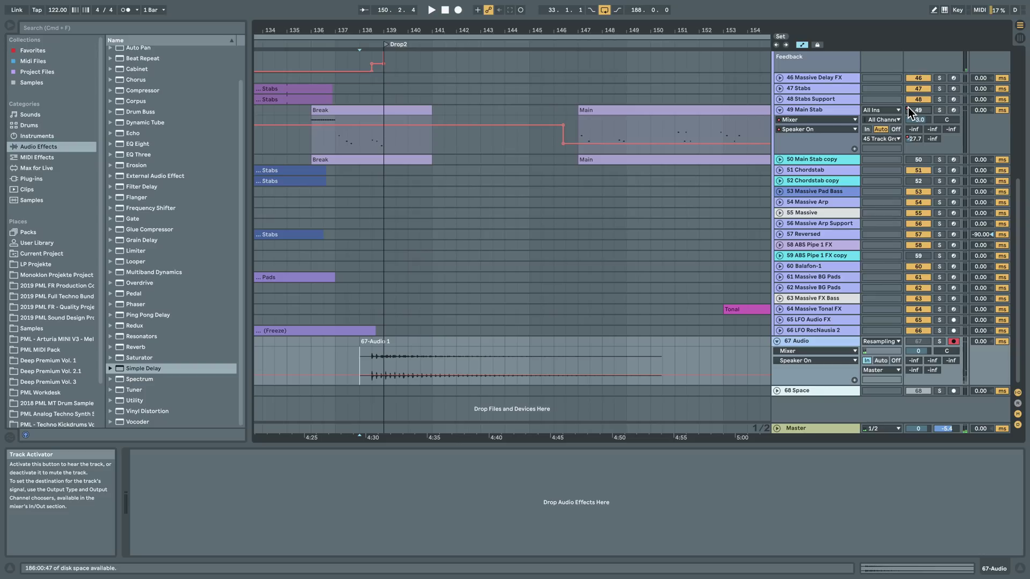
# Step: Insert a new audio track below 67 Audio and move the recorded clip onto it at bar 138
pyautogui.rightClick(798, 347)
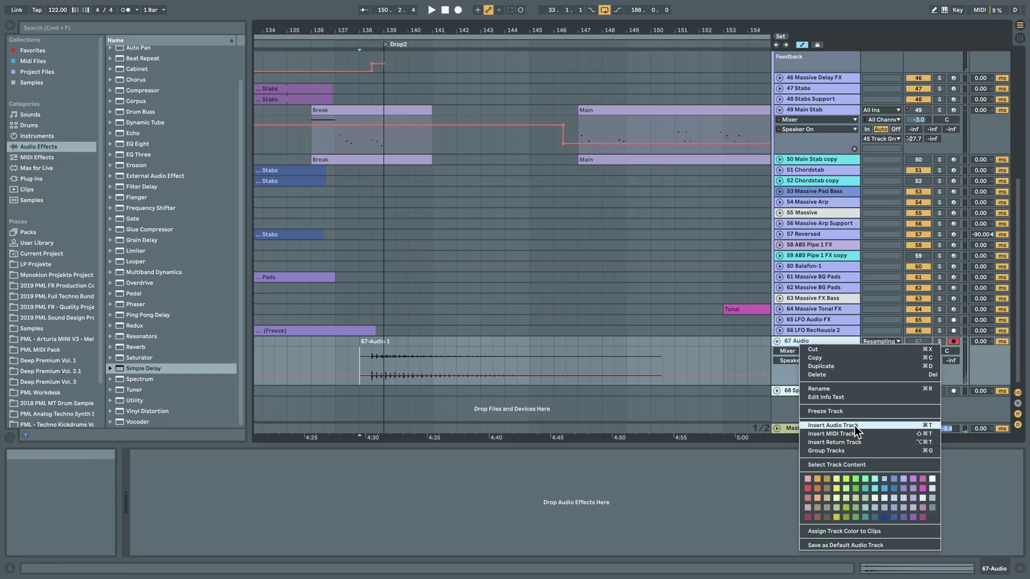
pyautogui.press('Return')
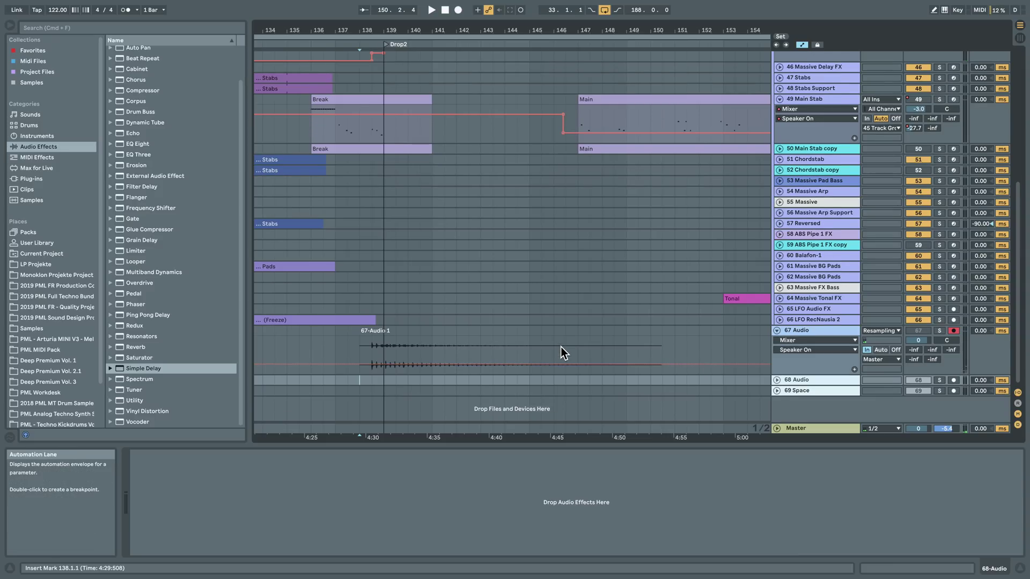
pyautogui.click(427, 340)
pyautogui.moveTo(427, 341); pyautogui.dragTo(429, 382)
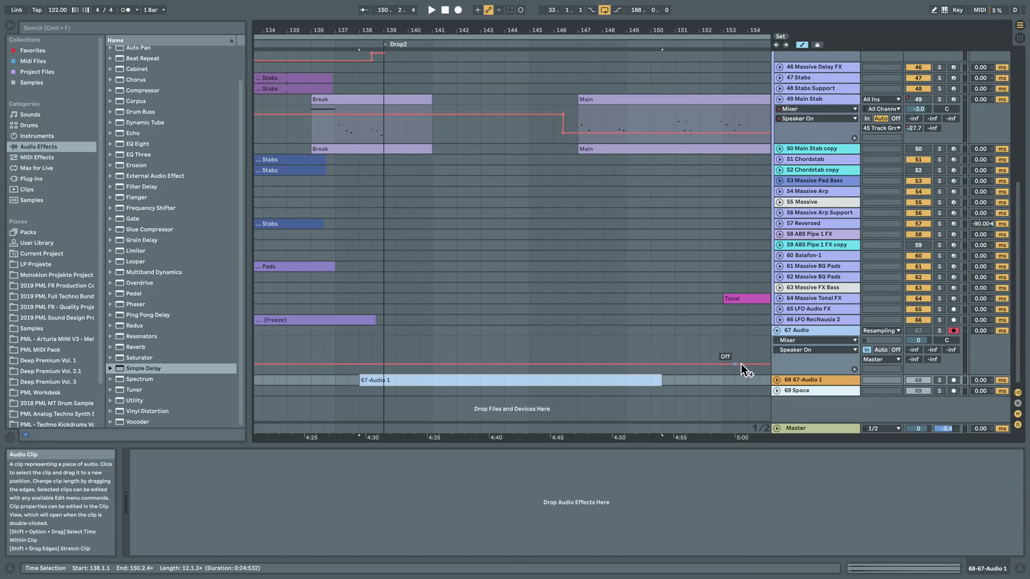
# Step: Unfold the new track holding the resampled clip and fold 67 Audio
pyautogui.click(776, 380)
pyautogui.click(842, 332)
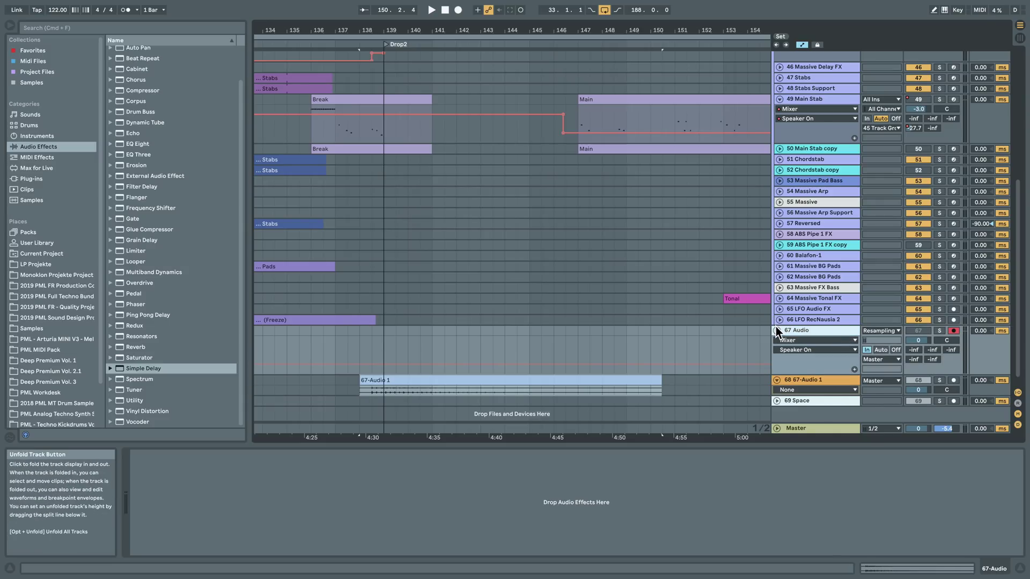
pyautogui.click(776, 329)
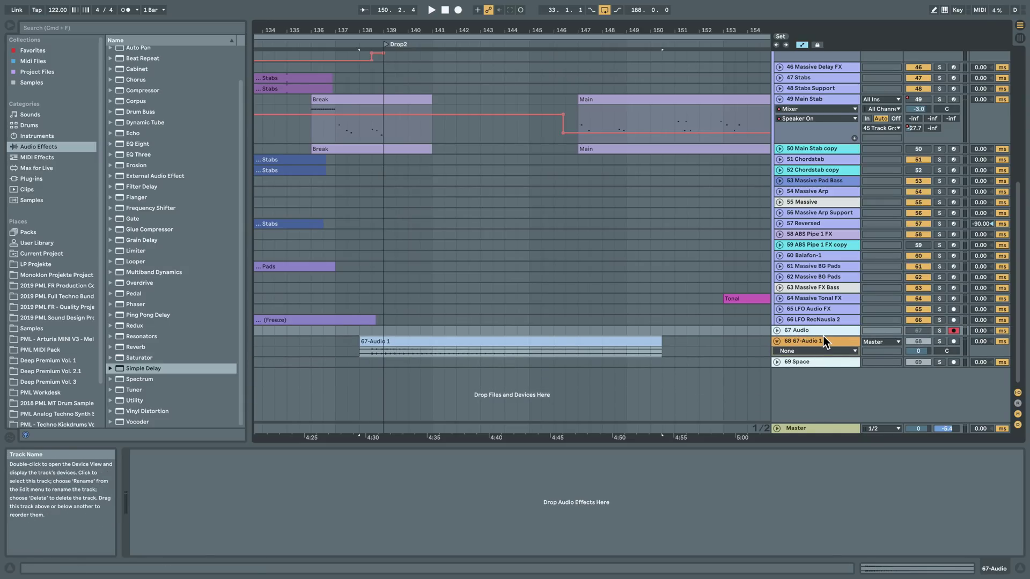
# Step: Delete the Auto Filter and Simple Delay from 45 Track Group
pyautogui.scroll(5, 860, 176)
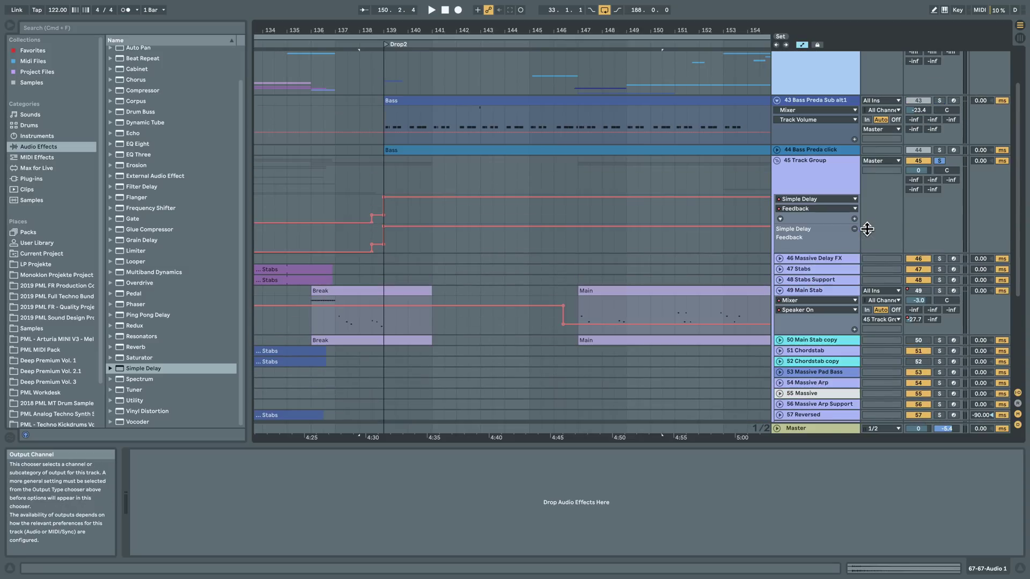
pyautogui.click(939, 161)
pyautogui.click(816, 166)
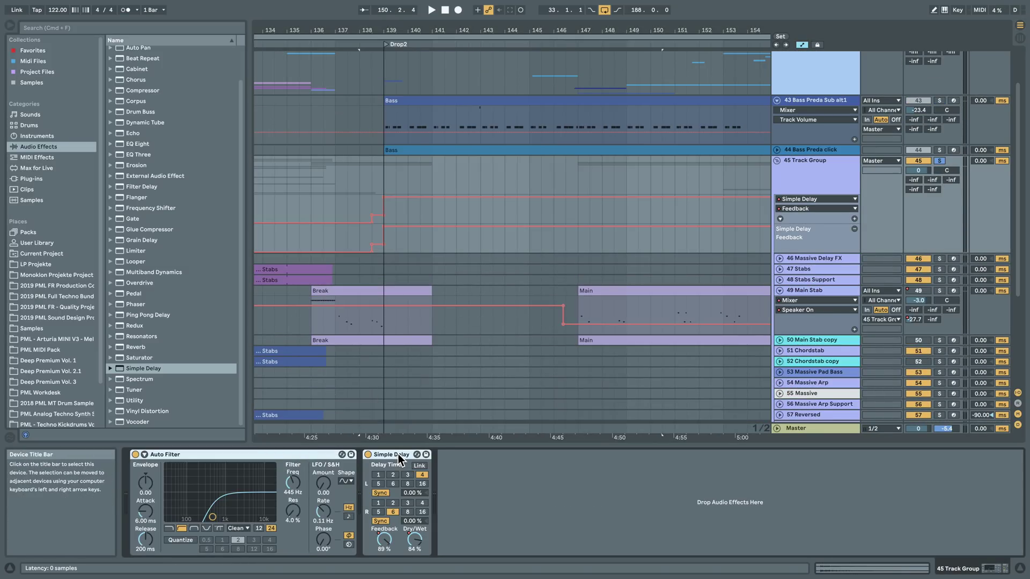
pyautogui.press('Delete')
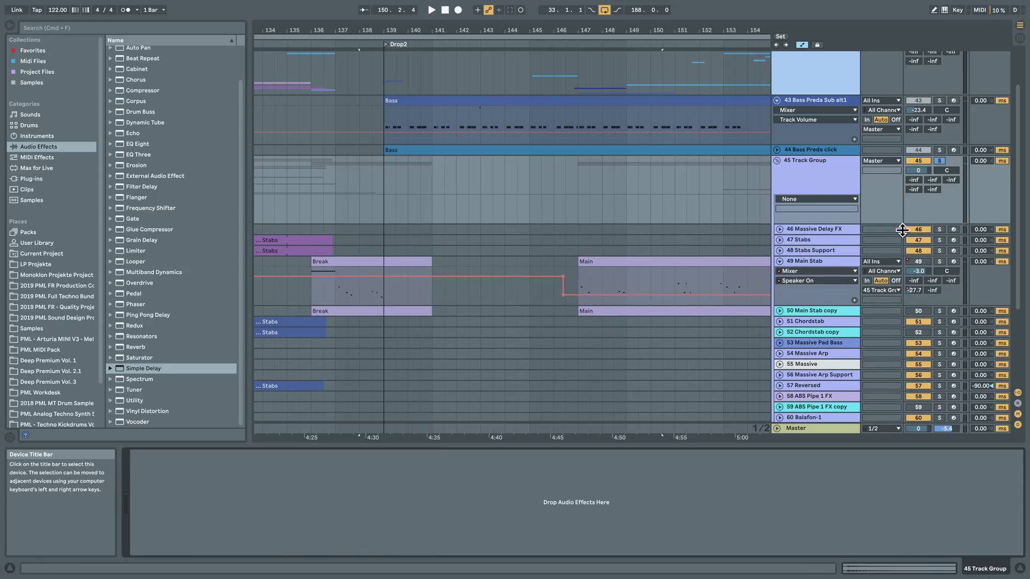
# Step: Reactivate 49 Main Stab and delete its recorded Speaker On automation
pyautogui.click(916, 262)
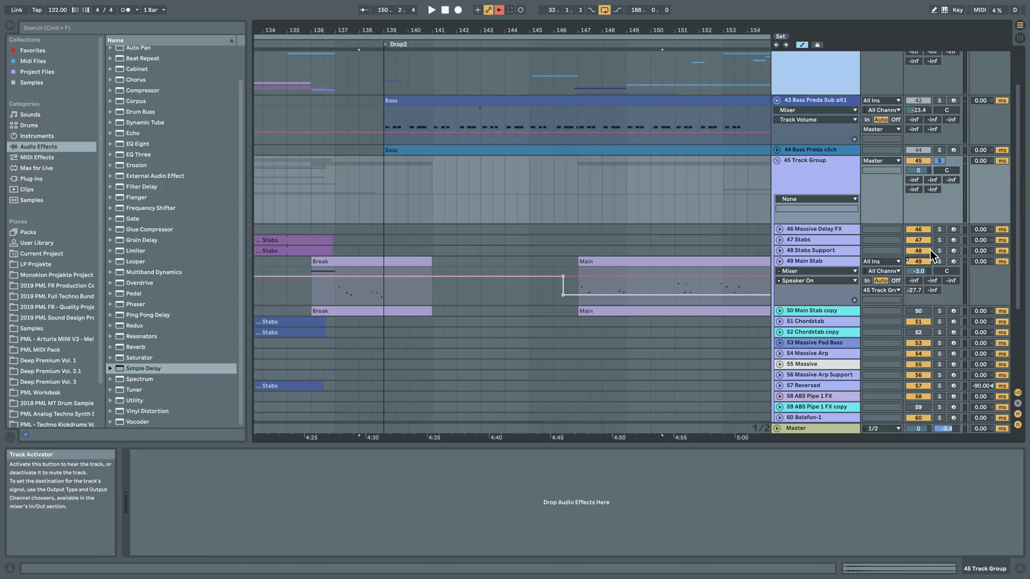
pyautogui.rightClick(922, 261)
pyautogui.click(958, 279)
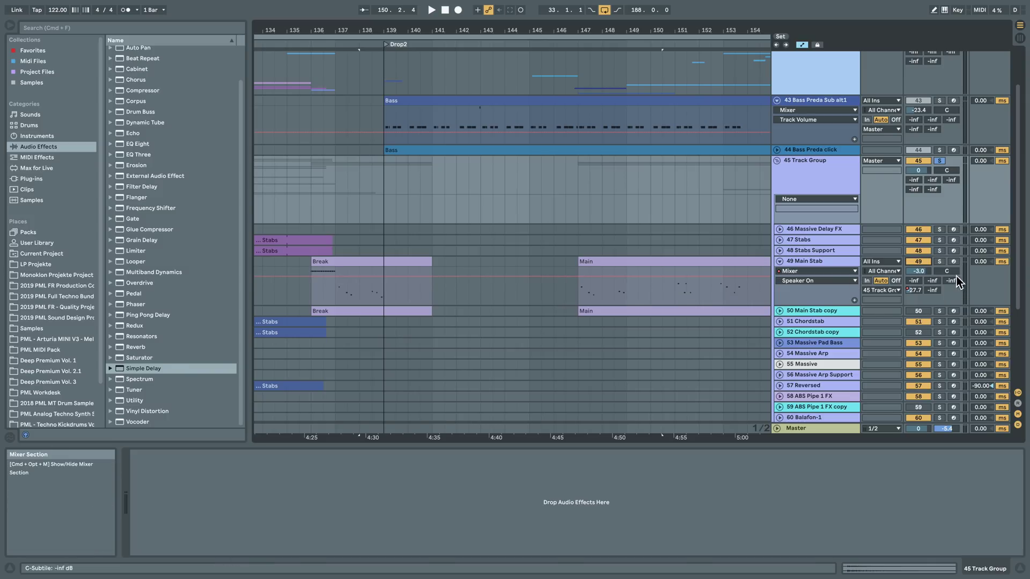
# Step: Fold 49 Main Stab, take 45 Track Group out of solo, and collapse the group
pyautogui.click(779, 261)
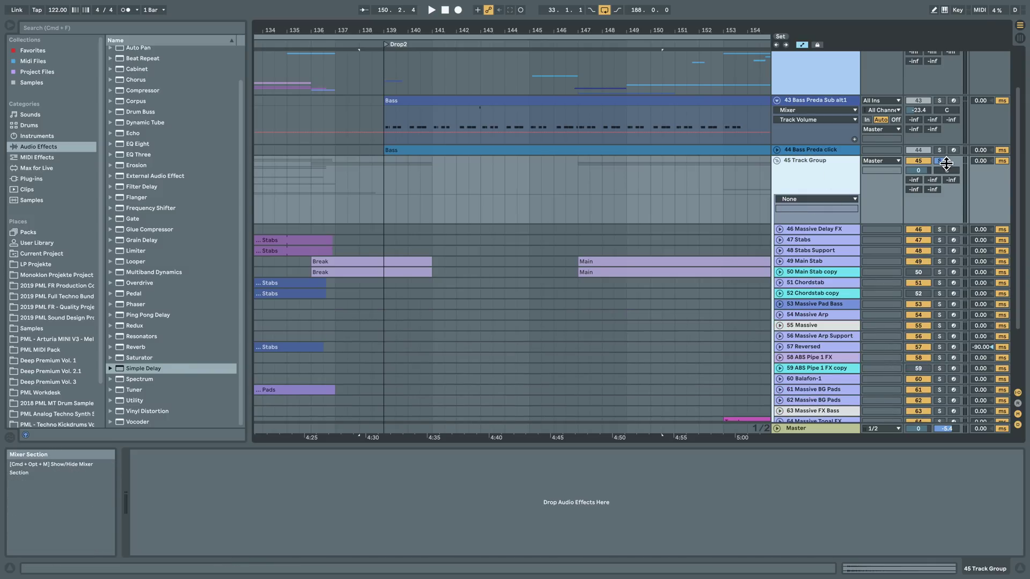
pyautogui.moveTo(474, 31); pyautogui.dragTo(501, 16)
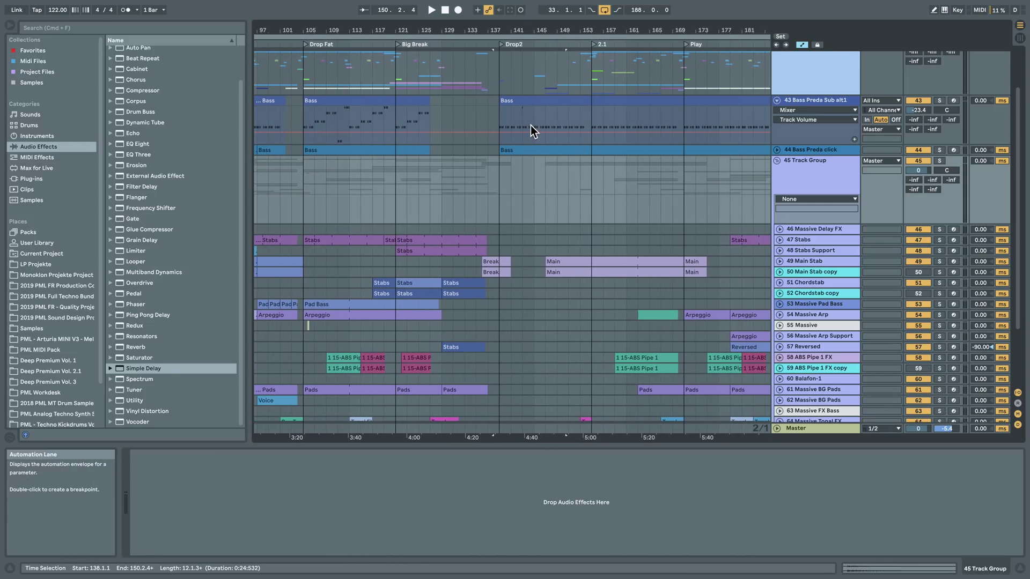
pyautogui.click(776, 160)
# Step: Enlarge the track holding the resampled 67-Audio 1 clip and trim the clip's start to bar 139 at Drop2
pyautogui.click(499, 257)
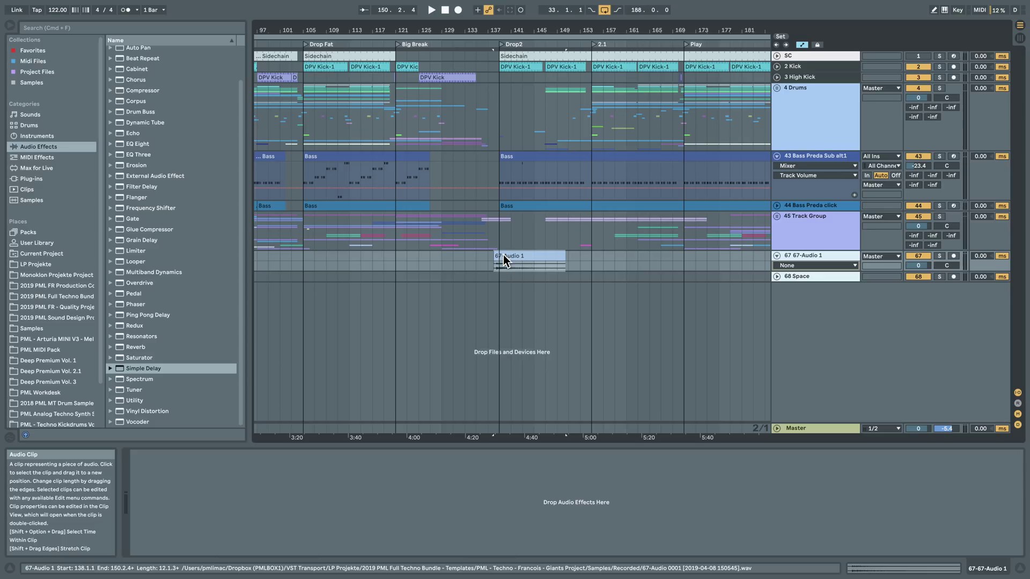
pyautogui.moveTo(491, 31); pyautogui.dragTo(491, 50)
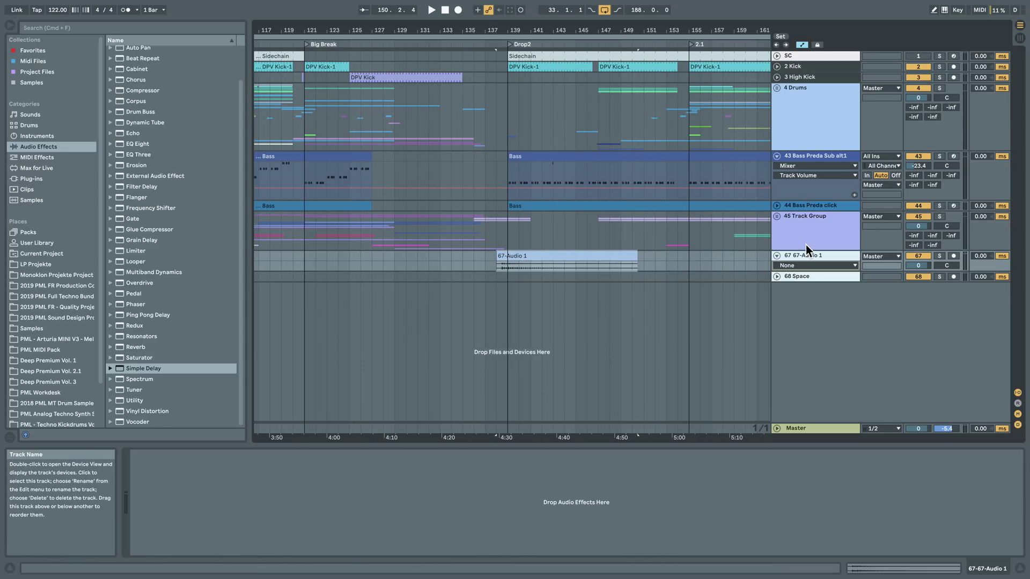
pyautogui.moveTo(786, 271); pyautogui.dragTo(786, 339)
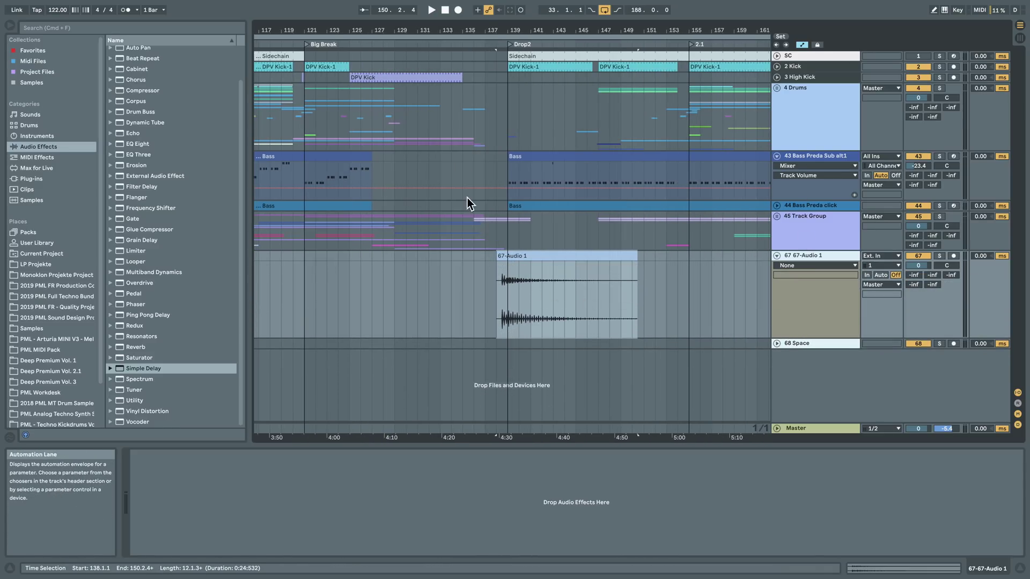
pyautogui.moveTo(500, 34); pyautogui.dragTo(523, 216)
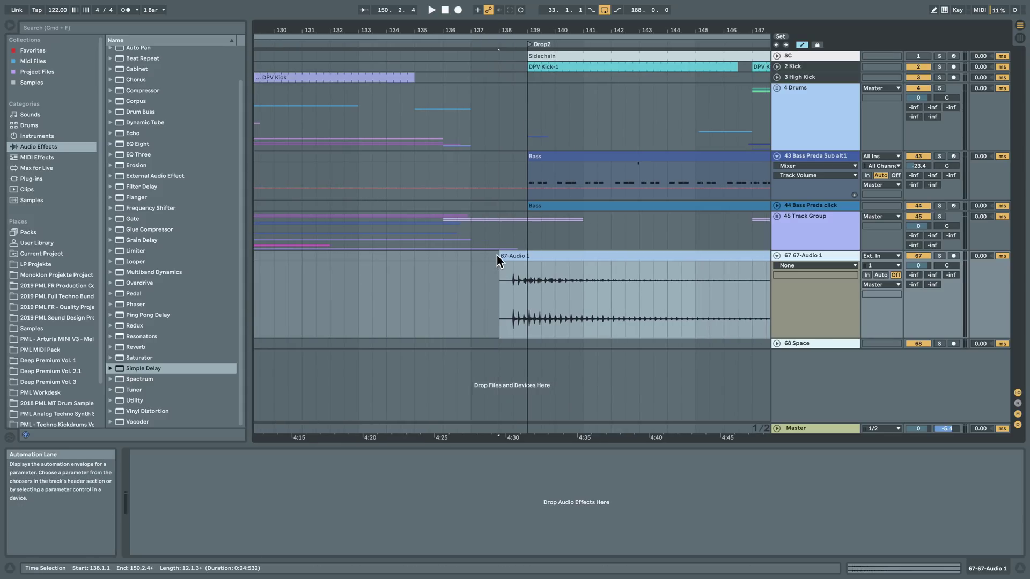
pyautogui.moveTo(501, 251); pyautogui.dragTo(533, 257)
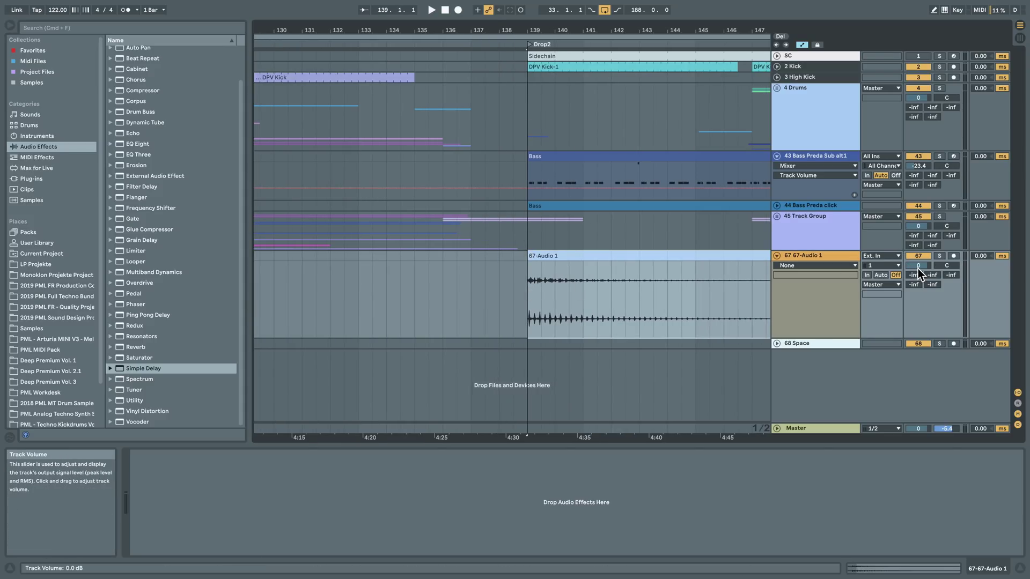
# Step: Audition the echo tail across Drop2 while lowering the resampled track's volume to -19.2 dB
pyautogui.moveTo(918, 265); pyautogui.dragTo(918, 284)
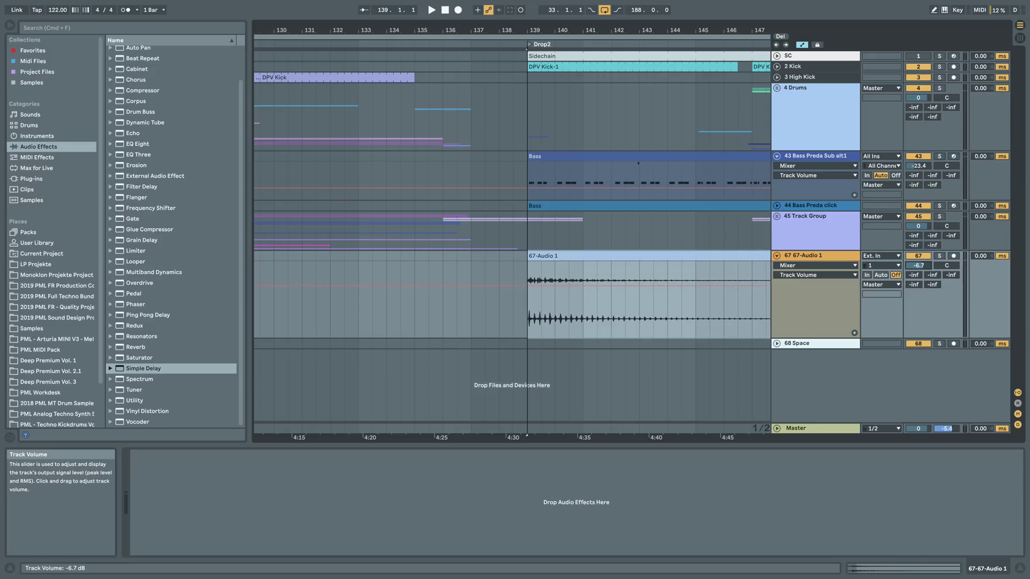
pyautogui.click(436, 265)
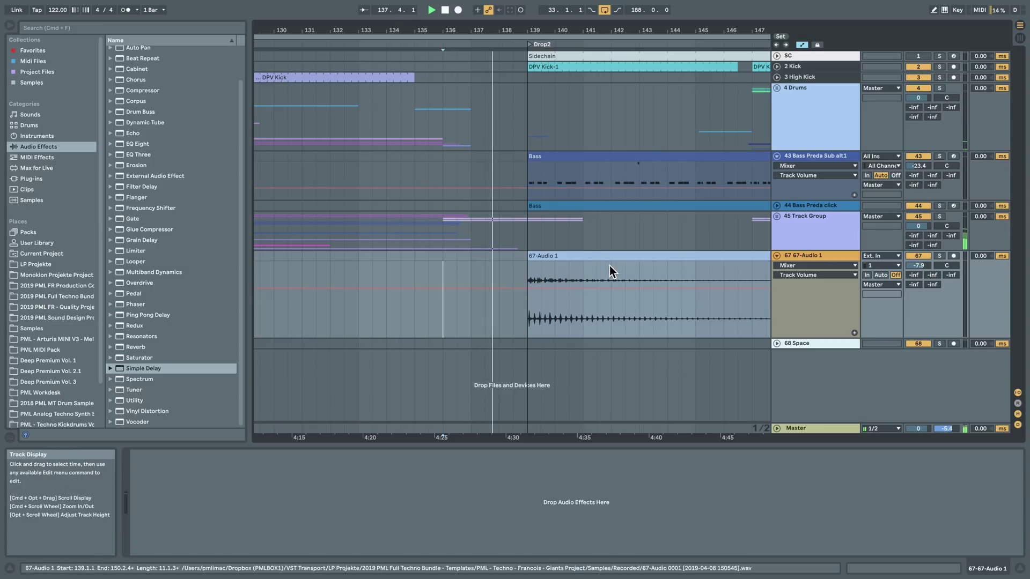
pyautogui.click(658, 255)
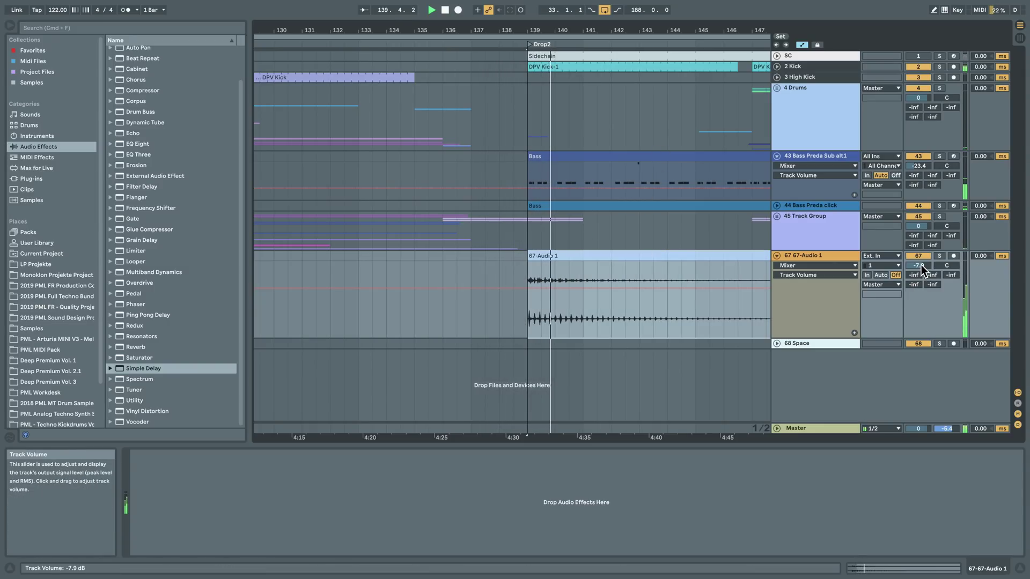
pyautogui.moveTo(918, 266); pyautogui.dragTo(918, 302)
pyautogui.press('space')
pyautogui.moveTo(918, 266); pyautogui.dragTo(918, 270)
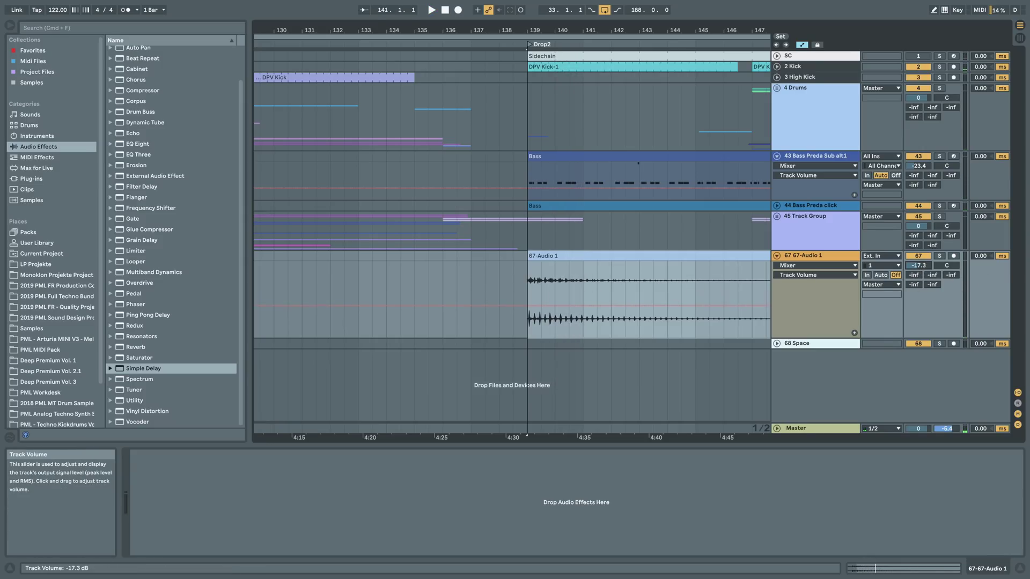
pyautogui.click(472, 283)
pyautogui.press('space')
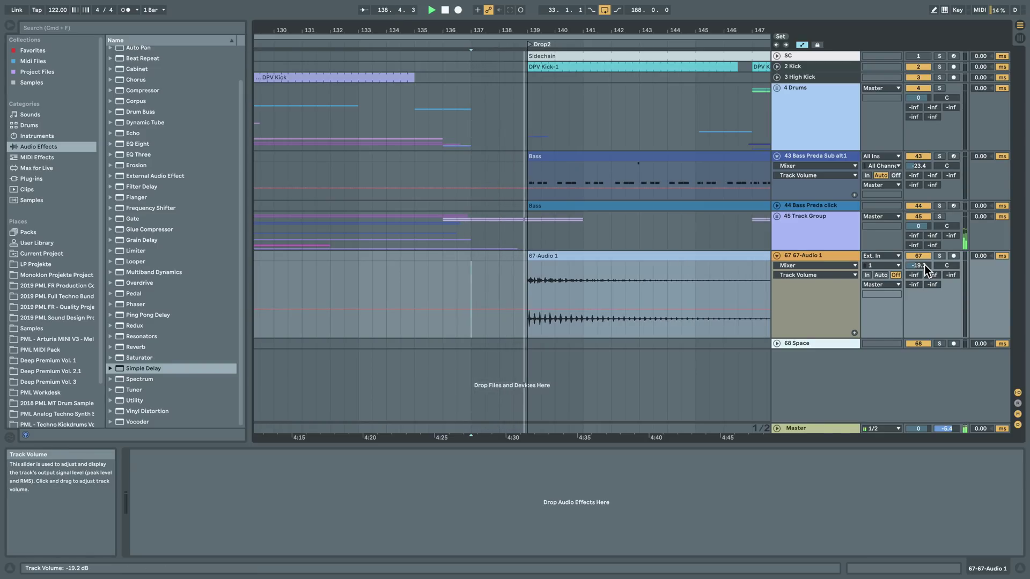
pyautogui.moveTo(581, 28); pyautogui.dragTo(500, 30)
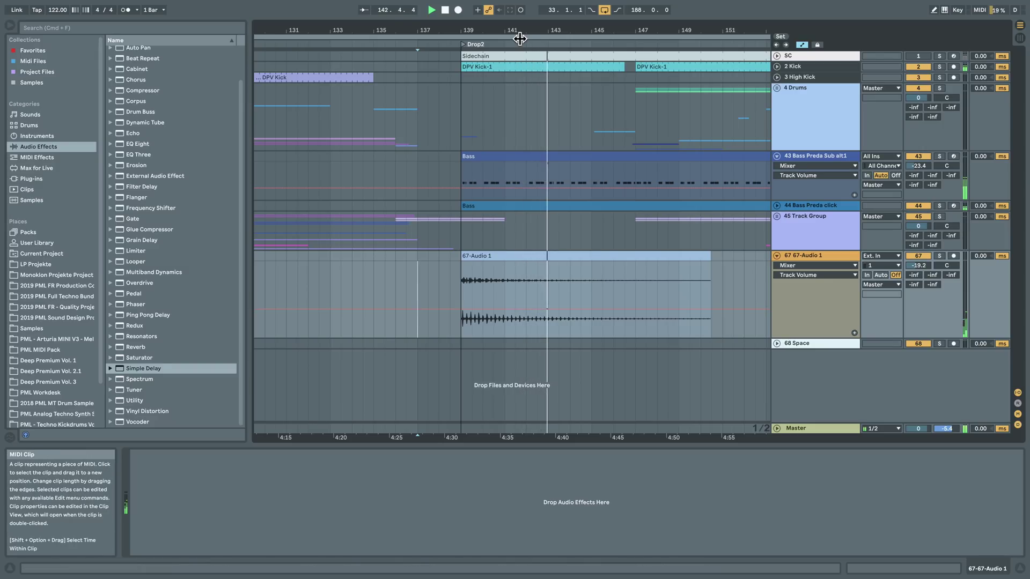
pyautogui.moveTo(533, 27); pyautogui.dragTo(543, 11)
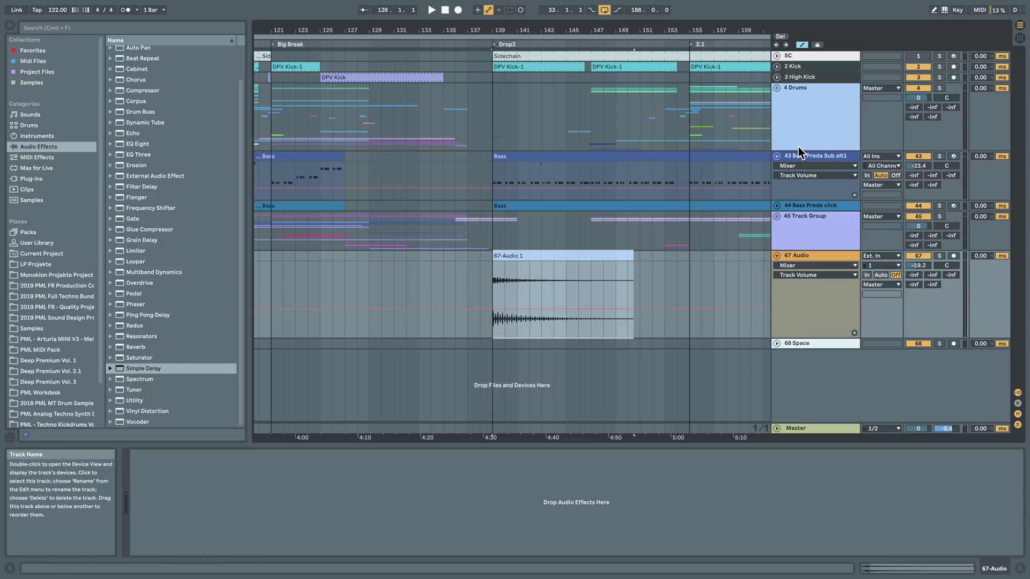
# Step: Copy Compressor SC from 43 Bass Preda Sub alt1 onto 67 Audio and set its threshold to -21.9 dB during playback
pyautogui.click(808, 161)
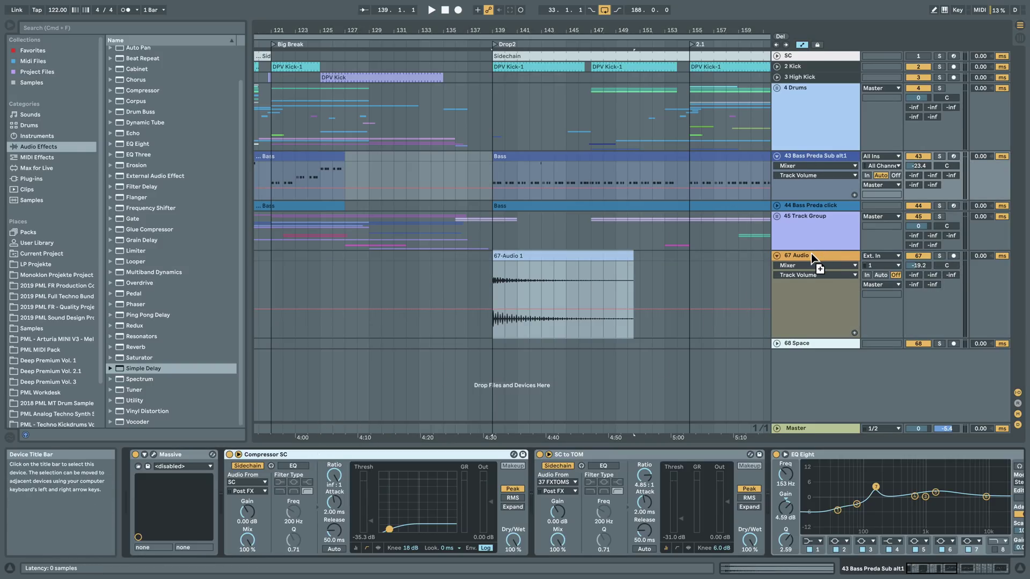
pyautogui.moveTo(812, 259); pyautogui.dragTo(631, 317)
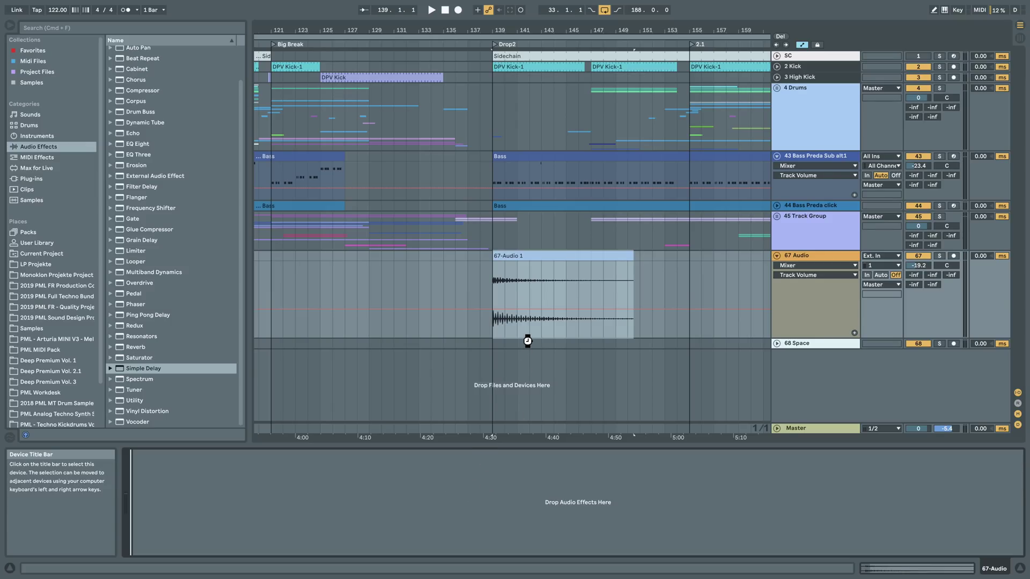
pyautogui.moveTo(527, 341); pyautogui.dragTo(526, 339)
pyautogui.press('space')
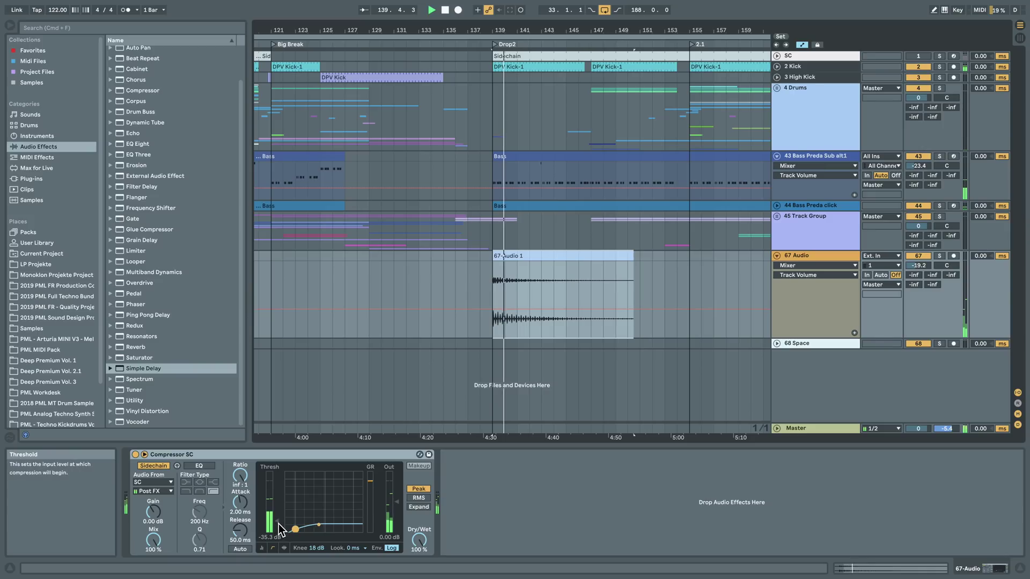
pyautogui.moveTo(278, 531); pyautogui.dragTo(278, 514)
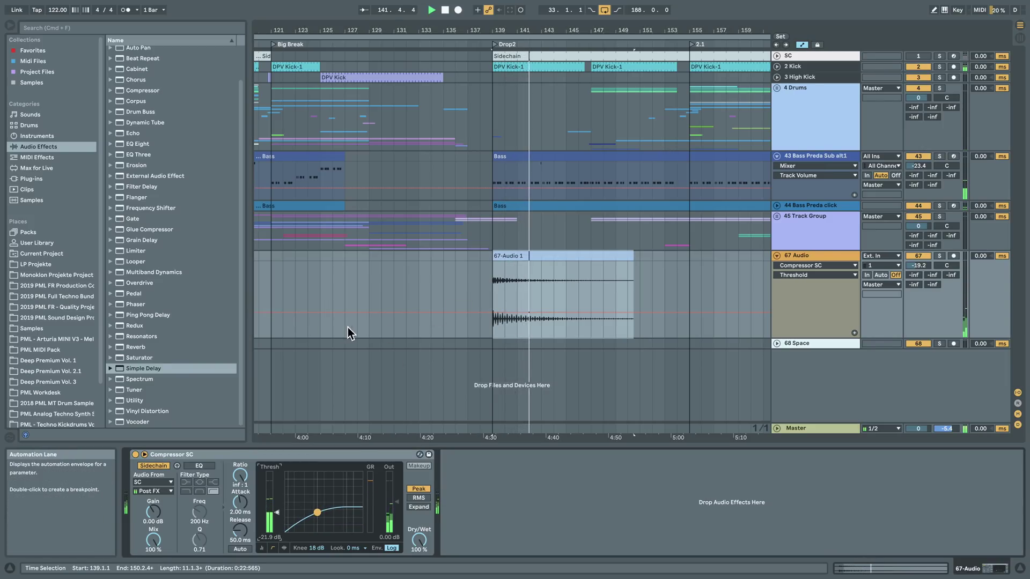
# Step: Add a Frequency Shifter after the compressor on 67 Audio and set its coarse frequency to -1.48 kHz
pyautogui.scroll(1, 184, 179)
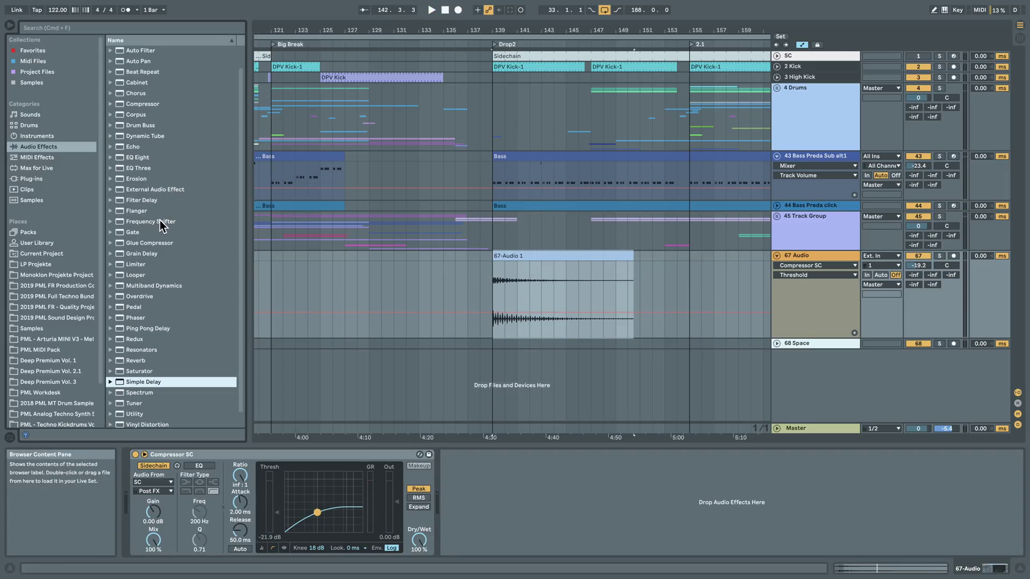
pyautogui.moveTo(159, 225); pyautogui.dragTo(479, 509)
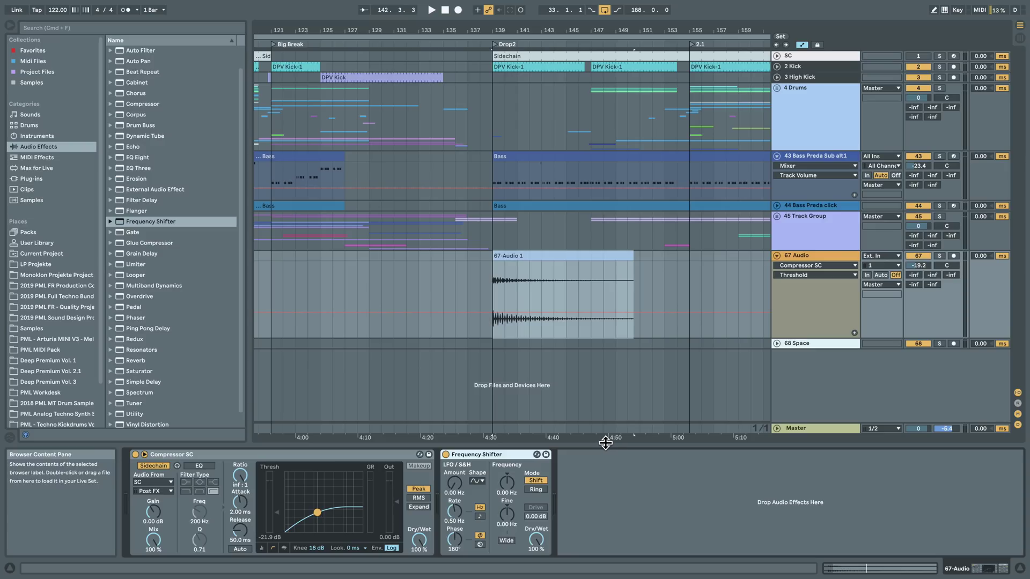
pyautogui.click(516, 482)
pyautogui.moveTo(516, 482); pyautogui.dragTo(516, 476)
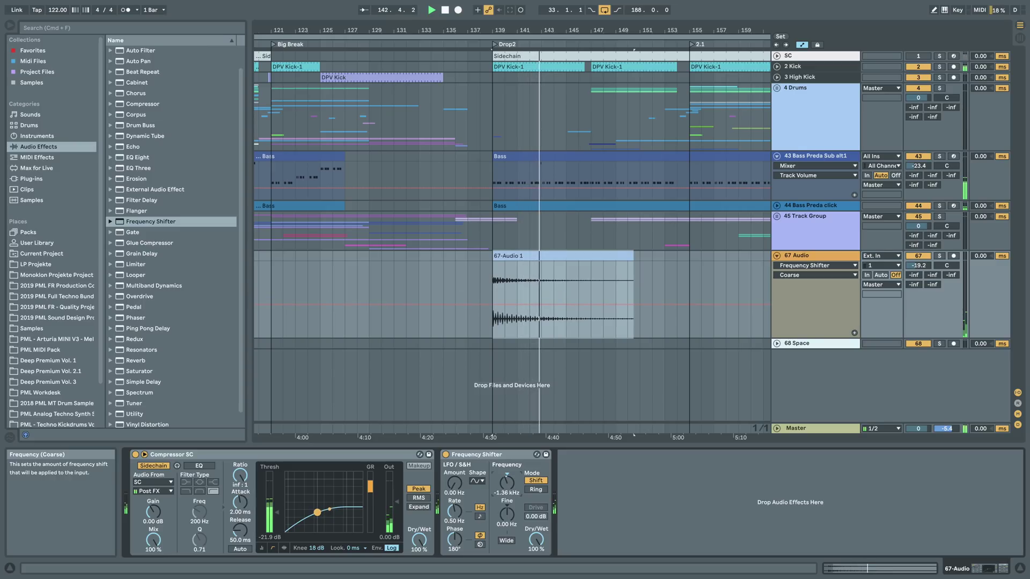
pyautogui.press('space')
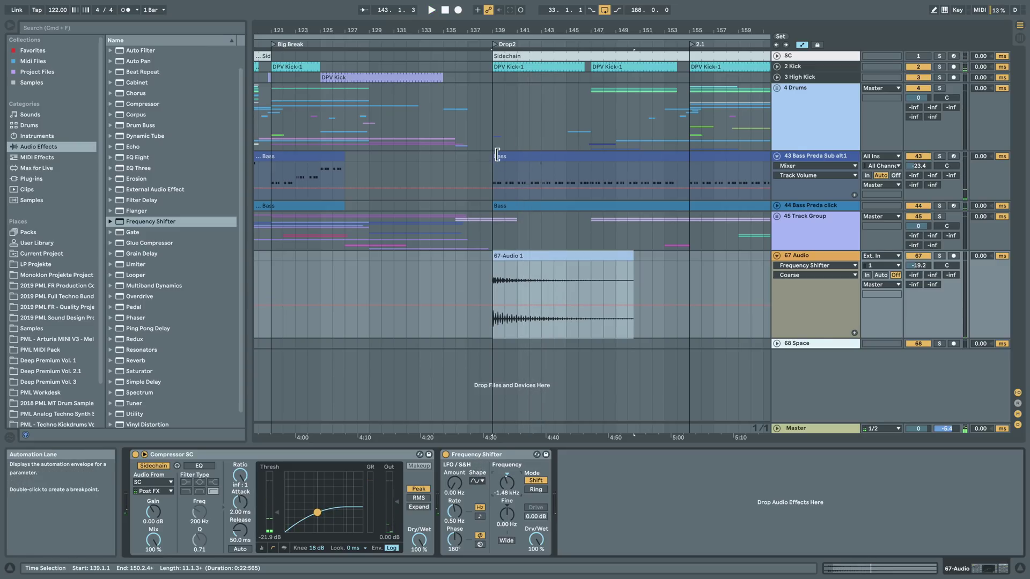
# Step: Copy a two-bar section of the 67-Audio 1 clip to bar 137 and reverse the copy
pyautogui.moveTo(500, 33); pyautogui.dragTo(533, 236)
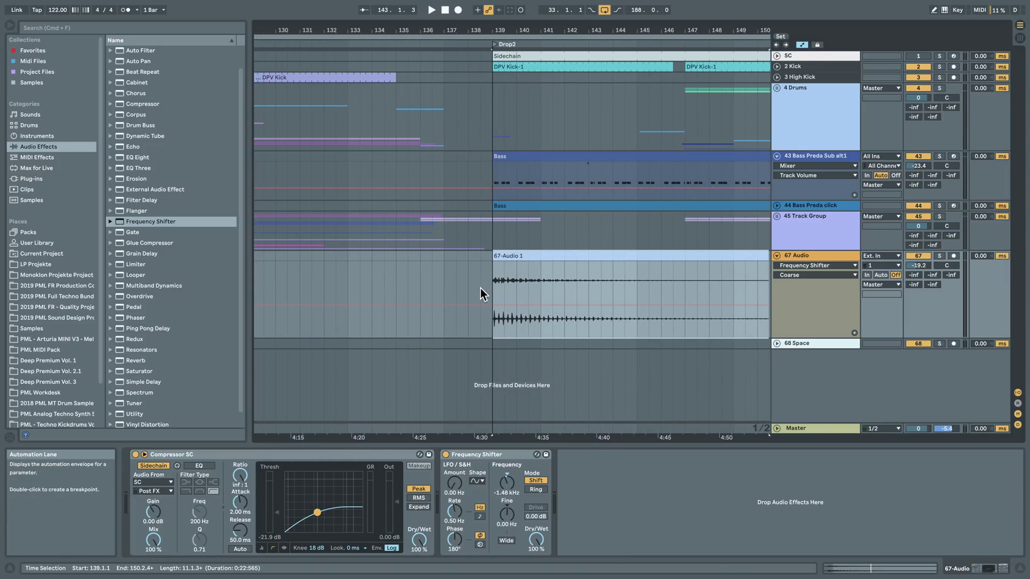
pyautogui.moveTo(518, 287); pyautogui.dragTo(470, 258)
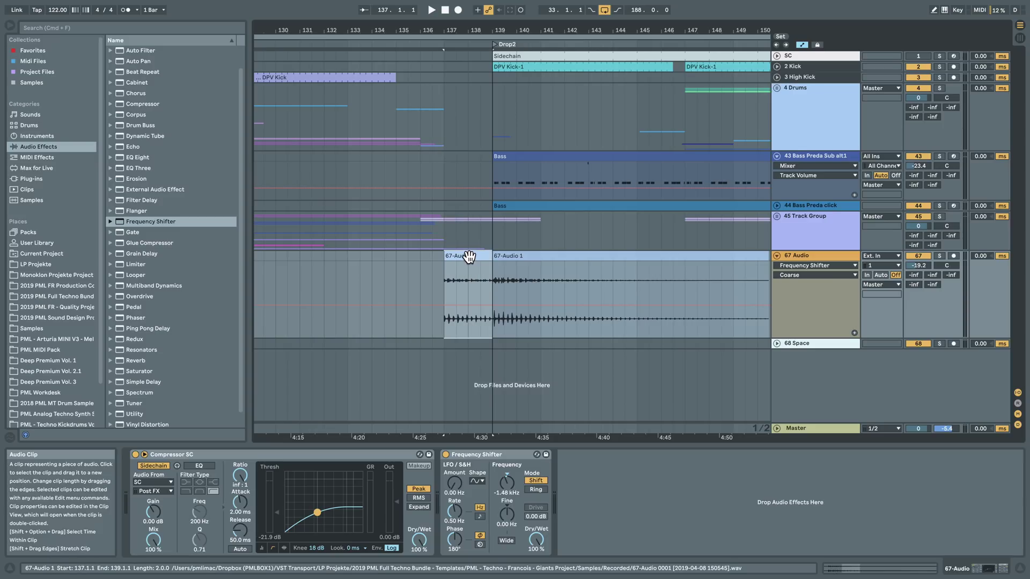
pyautogui.doubleClick(469, 256)
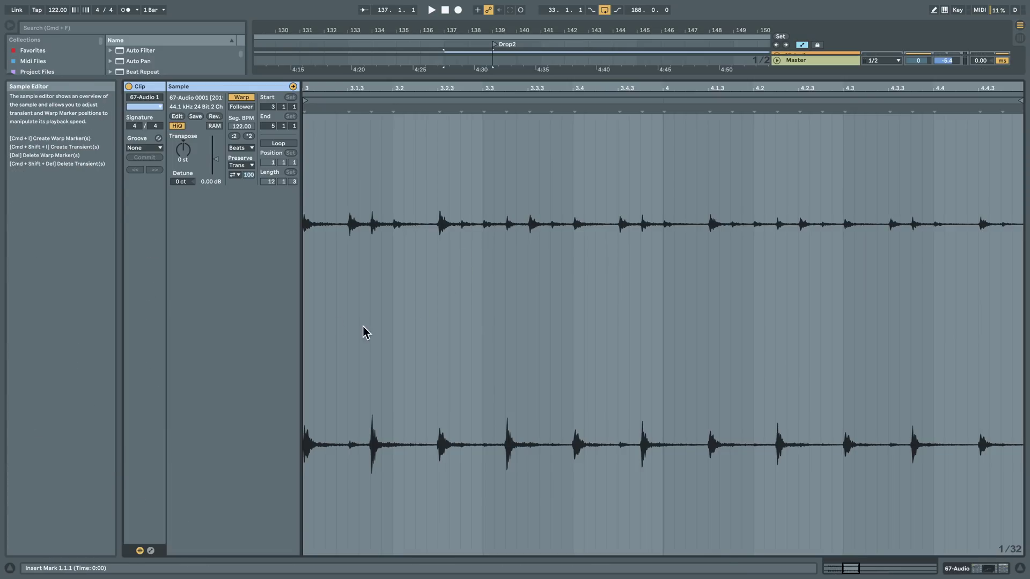
pyautogui.click(214, 118)
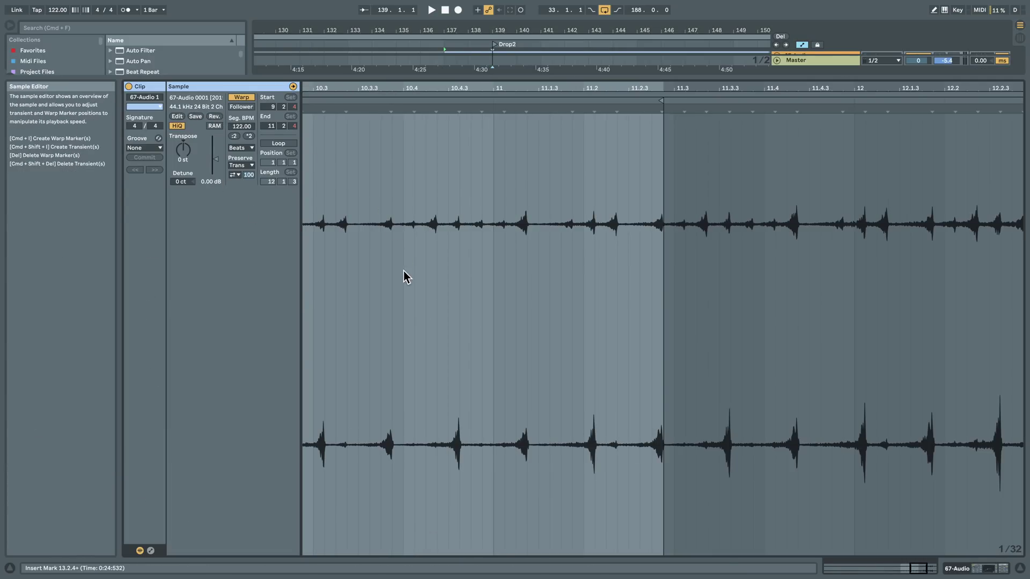
pyautogui.click(1019, 567)
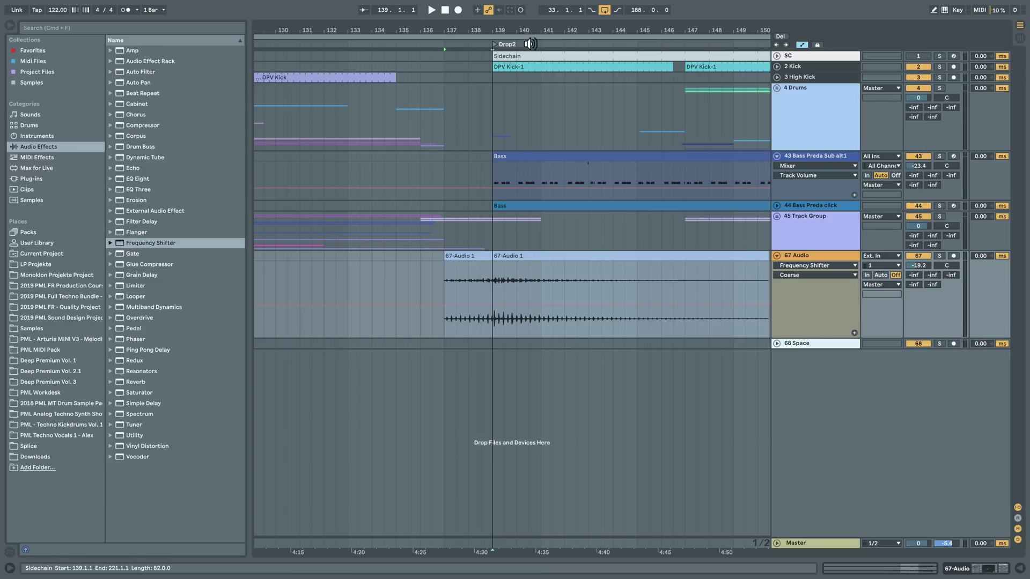
# Step: Audition the reversed clip leading into Drop2 and shift it about a 1/32 note earlier
pyautogui.moveTo(494, 31); pyautogui.dragTo(492, 271)
pyautogui.click(350, 282)
pyautogui.press('space')
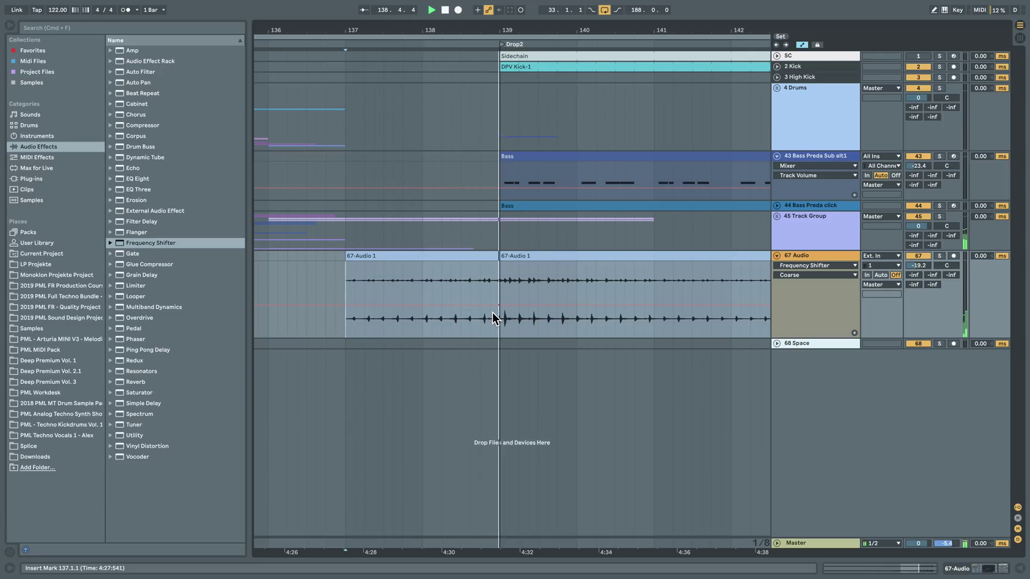
pyautogui.press('space')
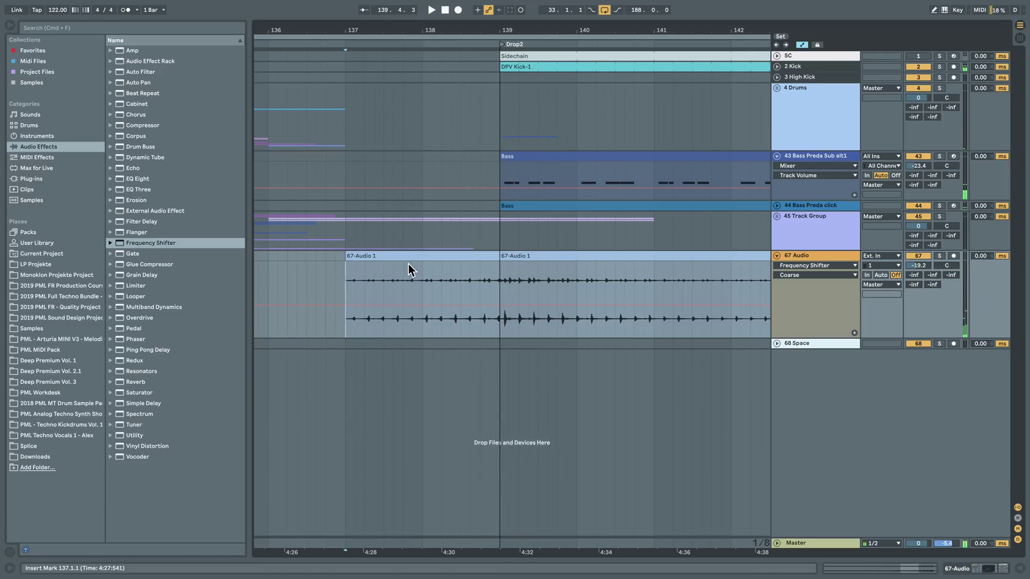
pyautogui.moveTo(368, 29); pyautogui.dragTo(429, 188)
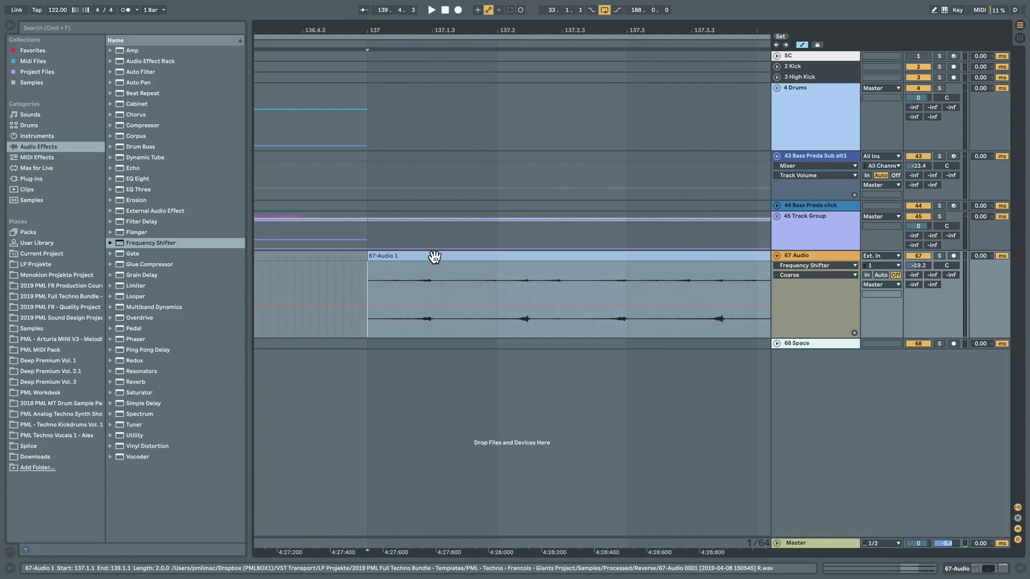
pyautogui.click(433, 105)
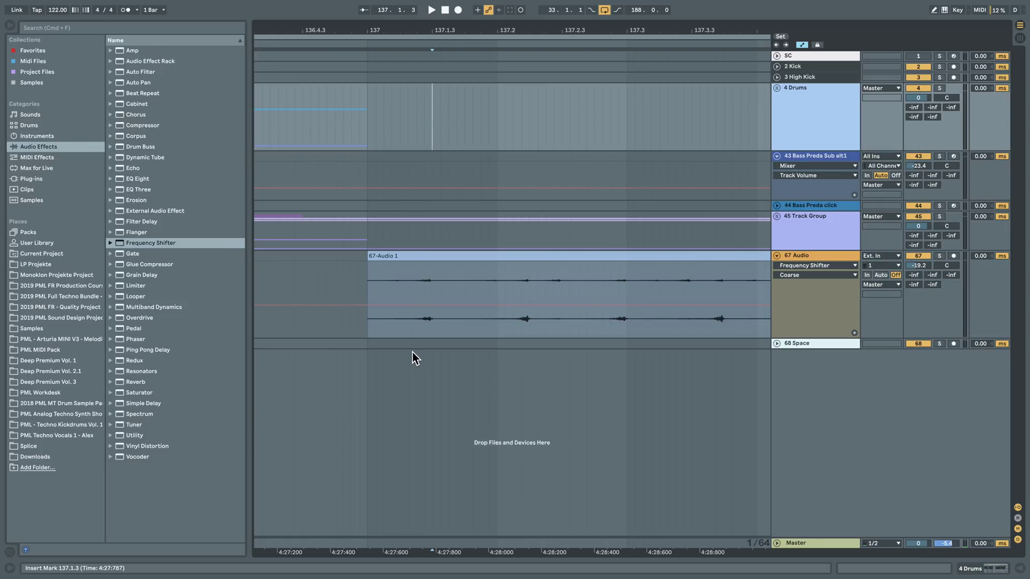
pyautogui.click(436, 291)
pyautogui.click(425, 256)
pyautogui.moveTo(430, 257); pyautogui.dragTo(419, 265)
pyautogui.click(404, 291)
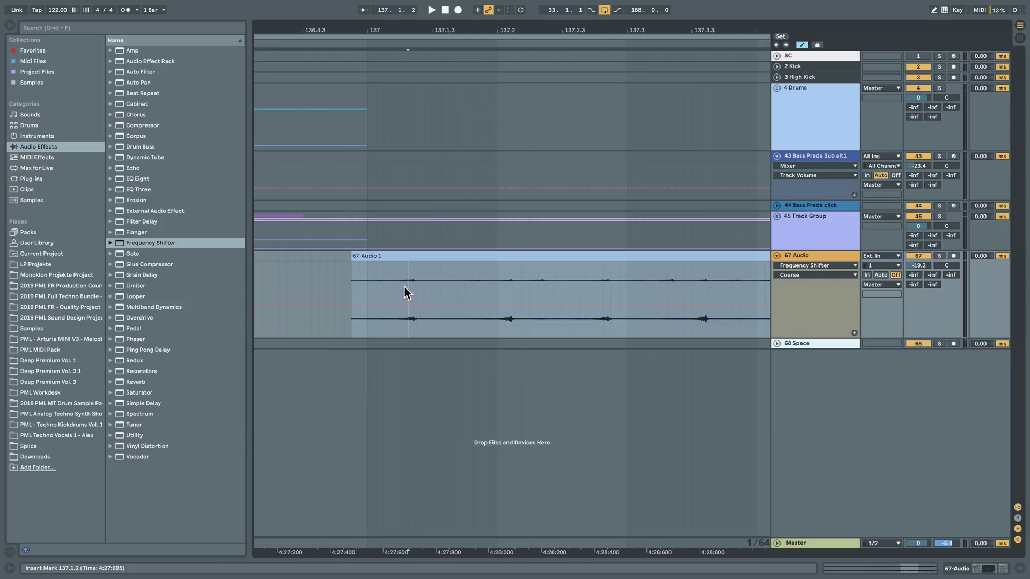
# Step: Play the shifted lead-in and extend the reversed clip's end to meet the echo clip at bar 139
pyautogui.click(399, 65)
pyautogui.click(353, 67)
pyautogui.press('space')
pyautogui.moveTo(441, 31); pyautogui.dragTo(439, 30)
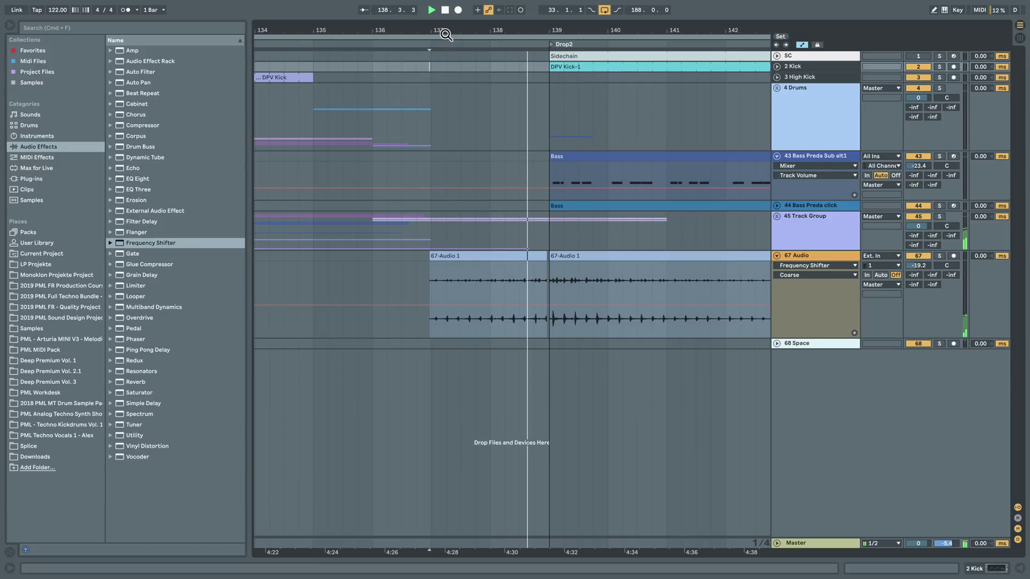
pyautogui.press('space')
pyautogui.moveTo(548, 32); pyautogui.dragTo(545, 53)
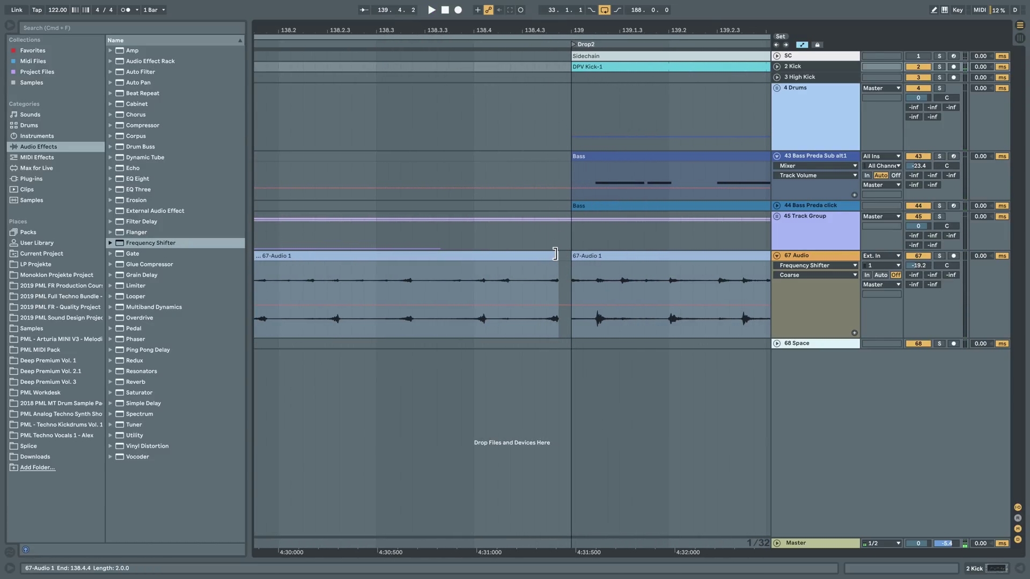
pyautogui.moveTo(555, 255); pyautogui.dragTo(567, 256)
pyautogui.moveTo(556, 33); pyautogui.dragTo(555, 53)
pyautogui.moveTo(619, 258); pyautogui.dragTo(602, 259)
# Step: Play the transition from bar 138 through the start of Drop2 to check the reversed lead-in
pyautogui.moveTo(590, 30); pyautogui.dragTo(589, 10)
pyautogui.click(482, 294)
pyautogui.press('space')
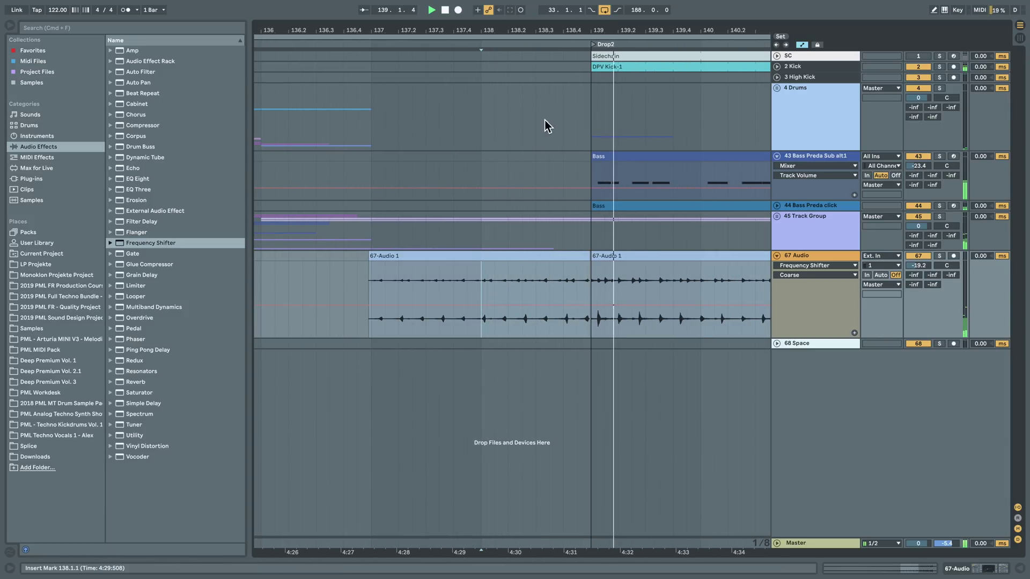
pyautogui.moveTo(523, 30); pyautogui.dragTo(476, 9)
pyautogui.press('space')
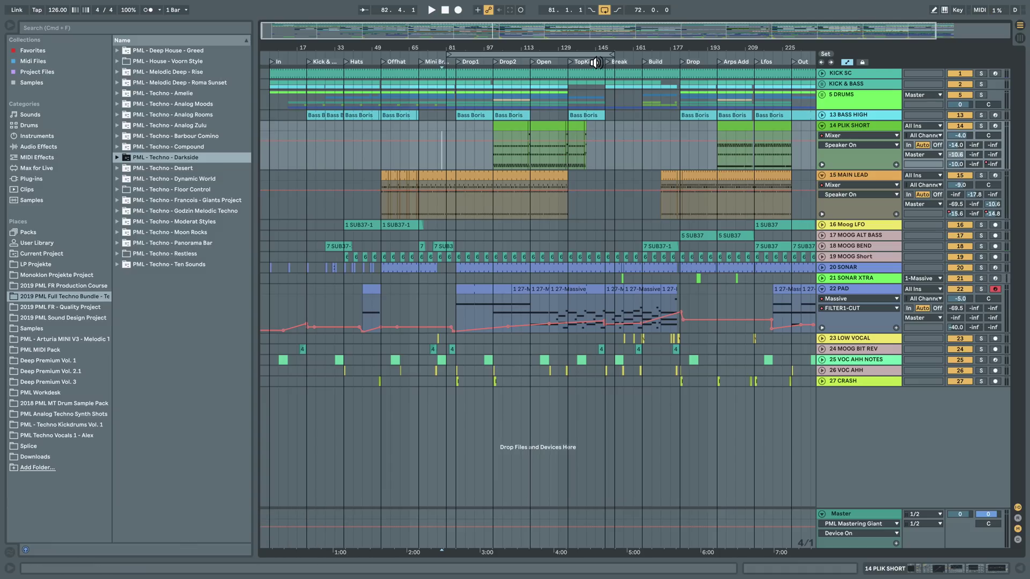
# Step: Show the full arrangement of the Darkside template project
pyautogui.moveTo(593, 49); pyautogui.dragTo(560, 49)
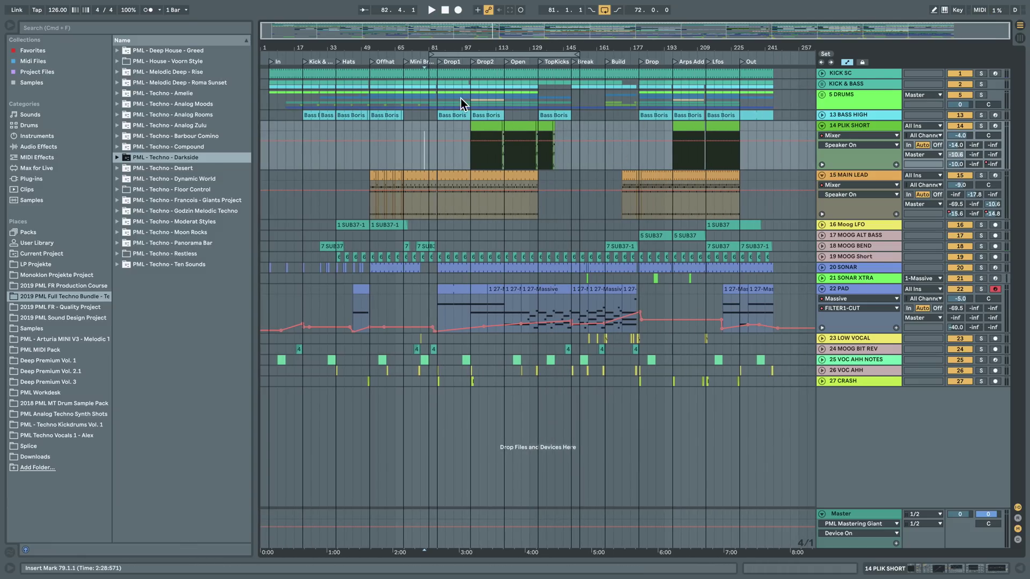